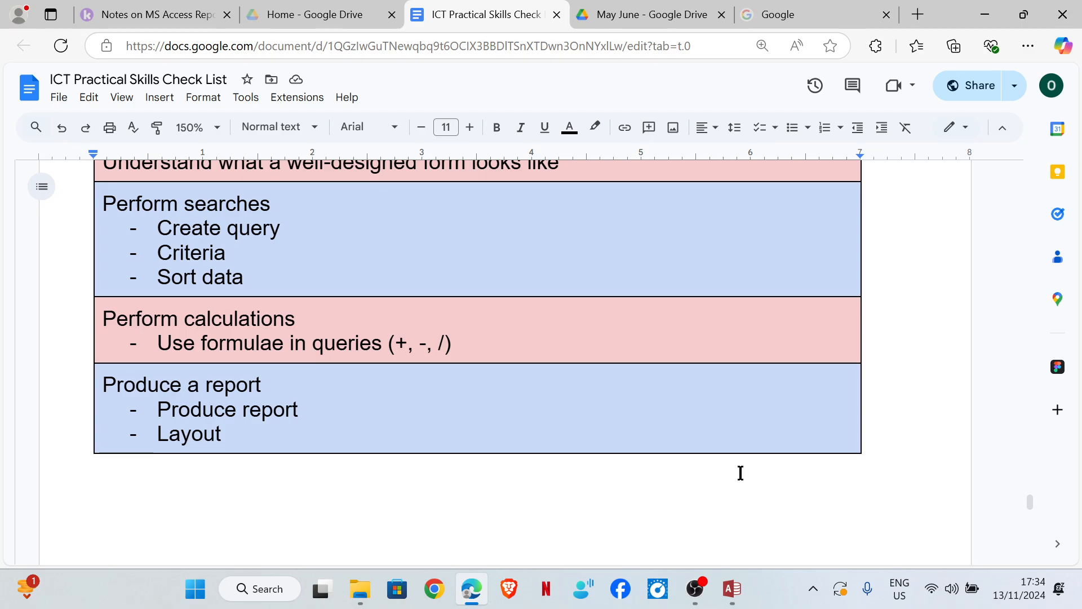
Switch from the practical skills checklist to Access and start the Query Wizard
scroll(740, 472, "down", 5)
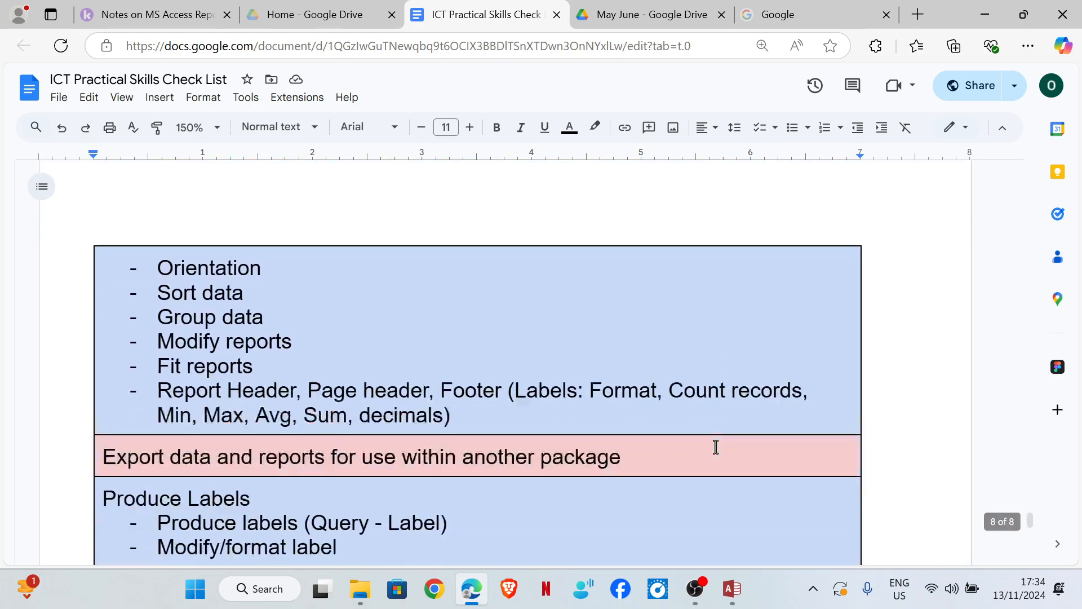
scroll(716, 447, "up", 10)
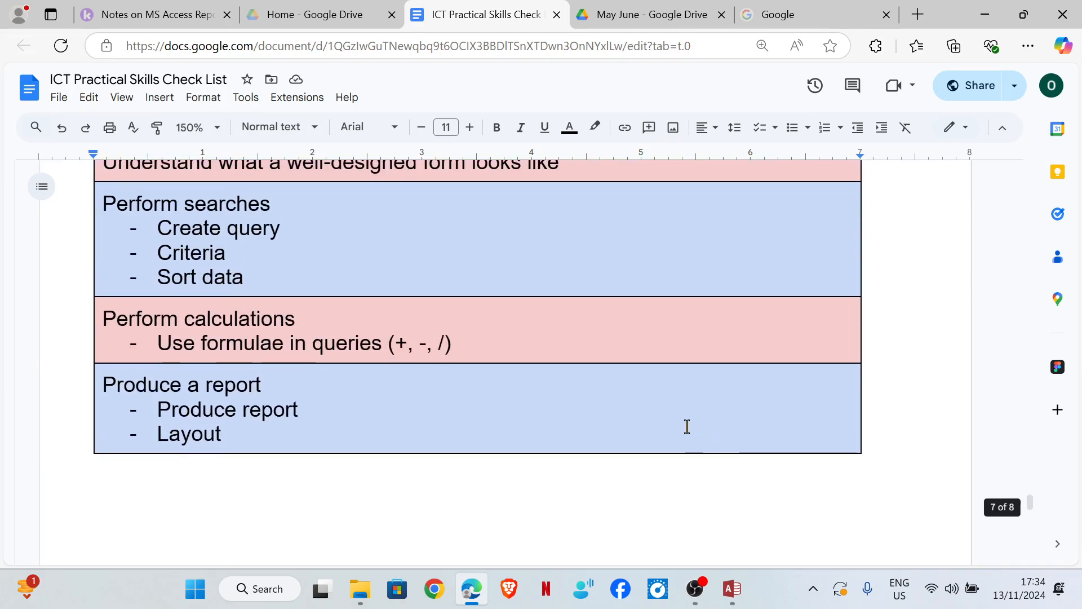
scroll(705, 429, "up", 2)
key("alt+Tab")
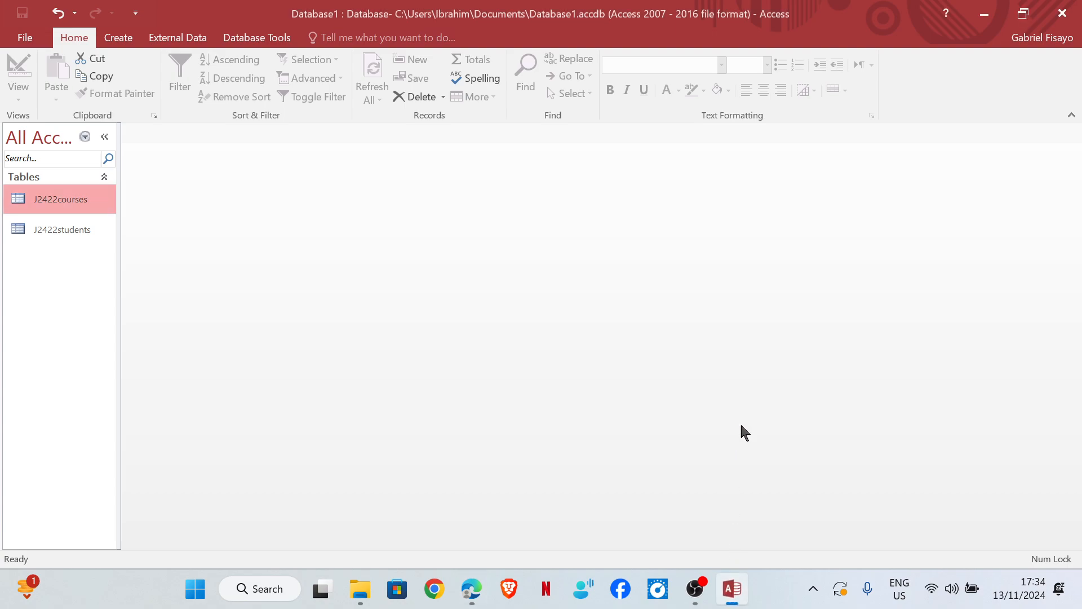
left_click(116, 38)
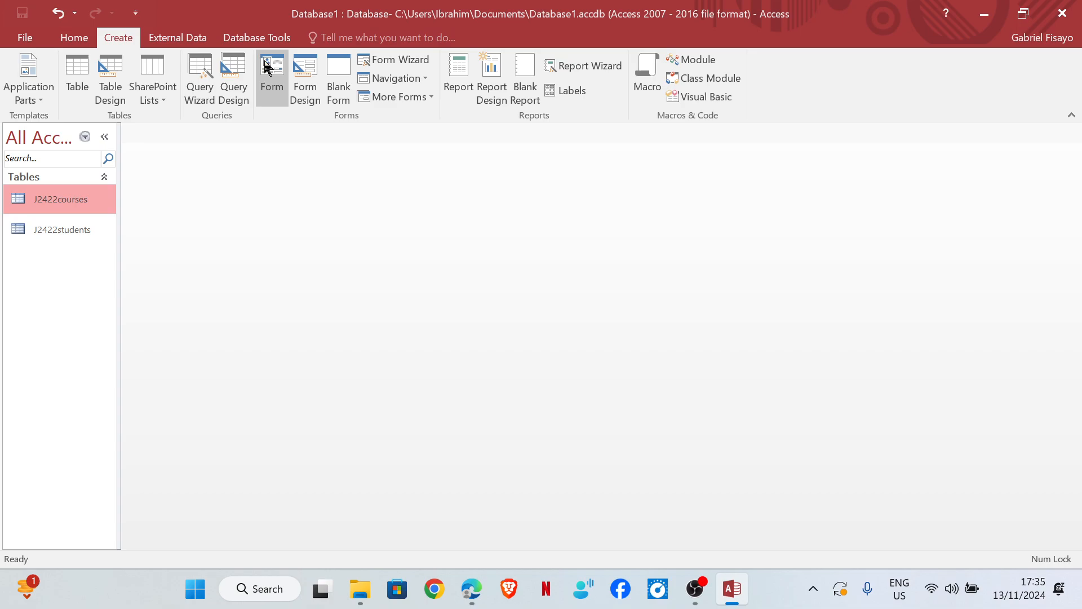
left_click(192, 95)
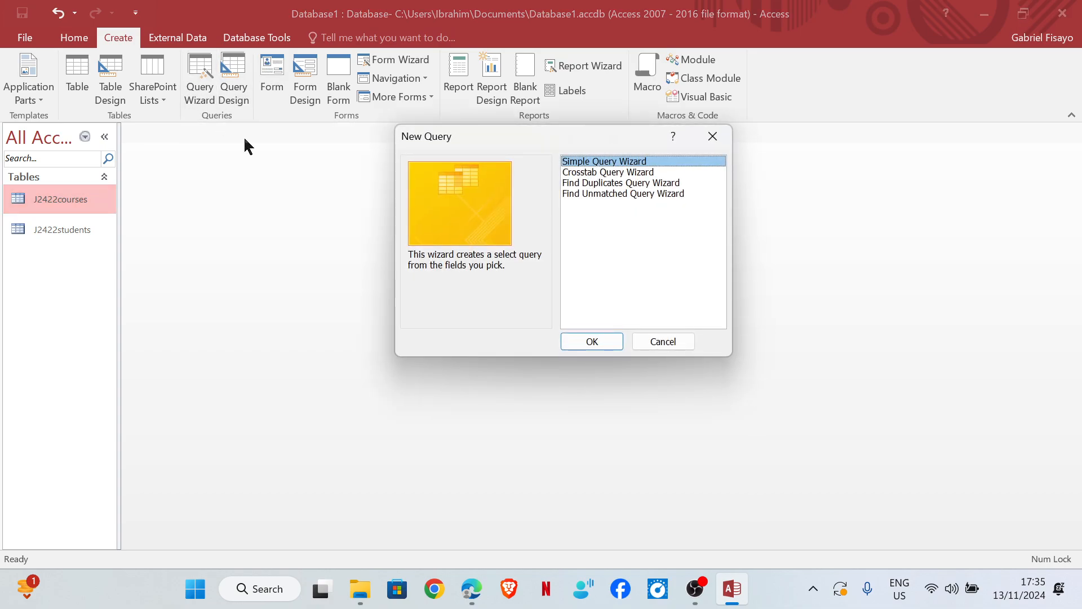
Switch to the exam paper in the browser and highlight question 16's required fields from Roll_no to Course_cost
left_click(471, 588)
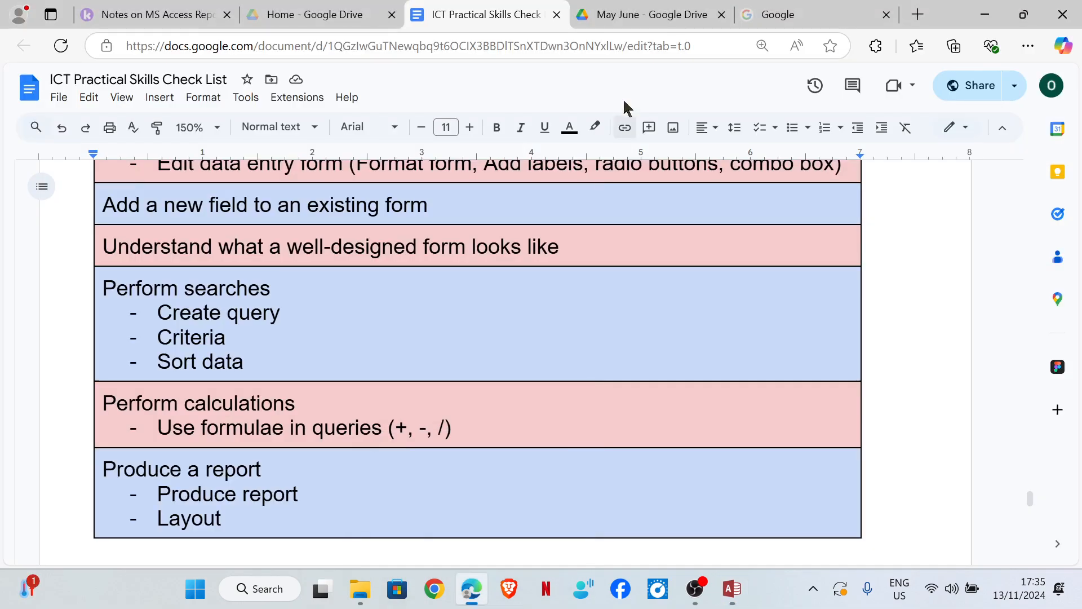
left_click(686, 11)
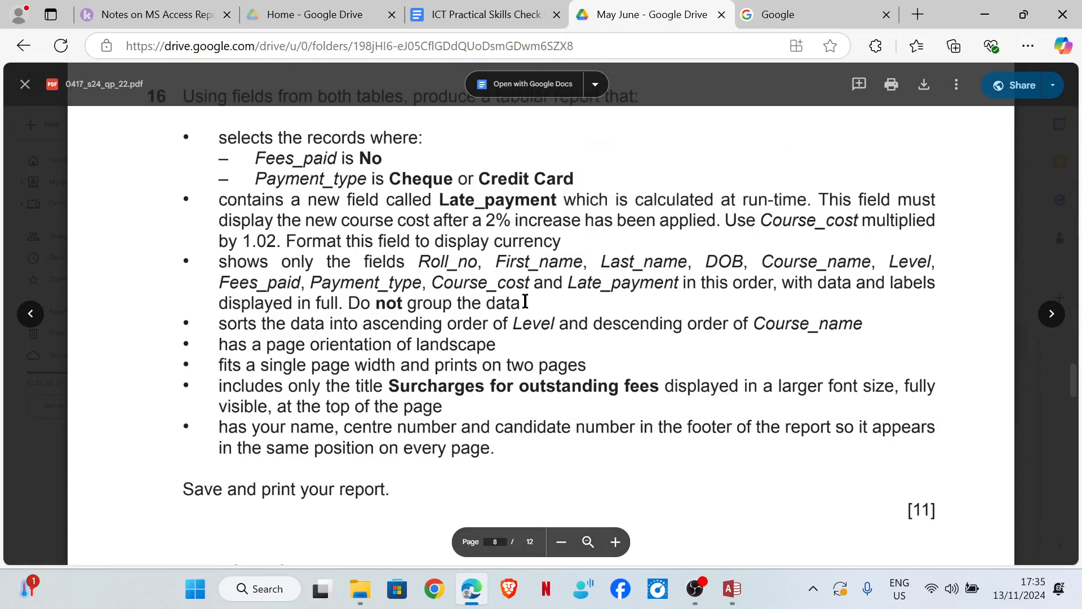
scroll(525, 303, "up", 1)
scroll(525, 303, "down", 1)
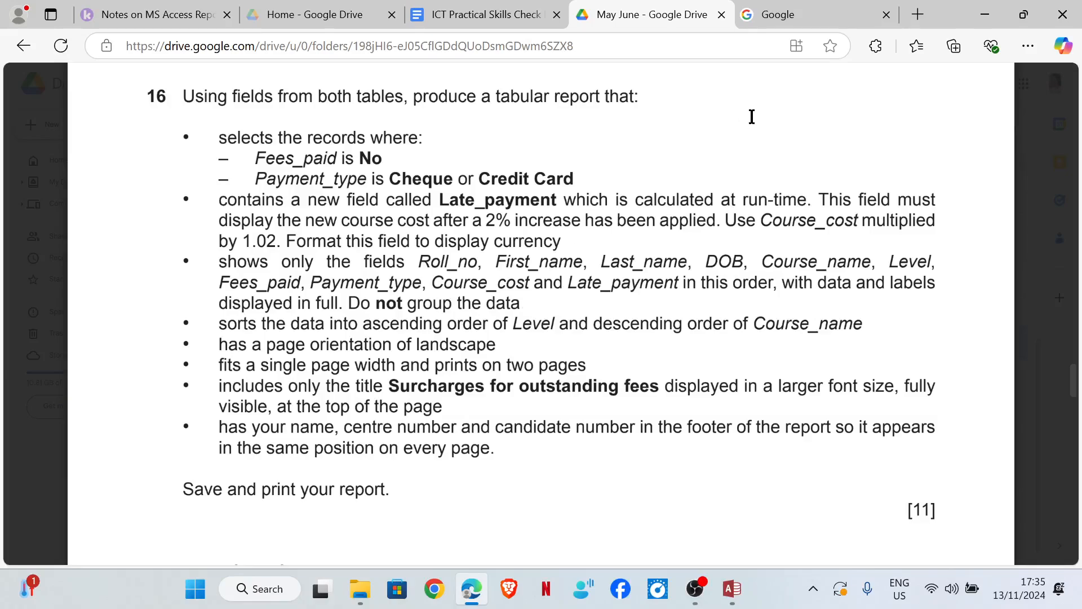
scroll(524, 149, "up", 1)
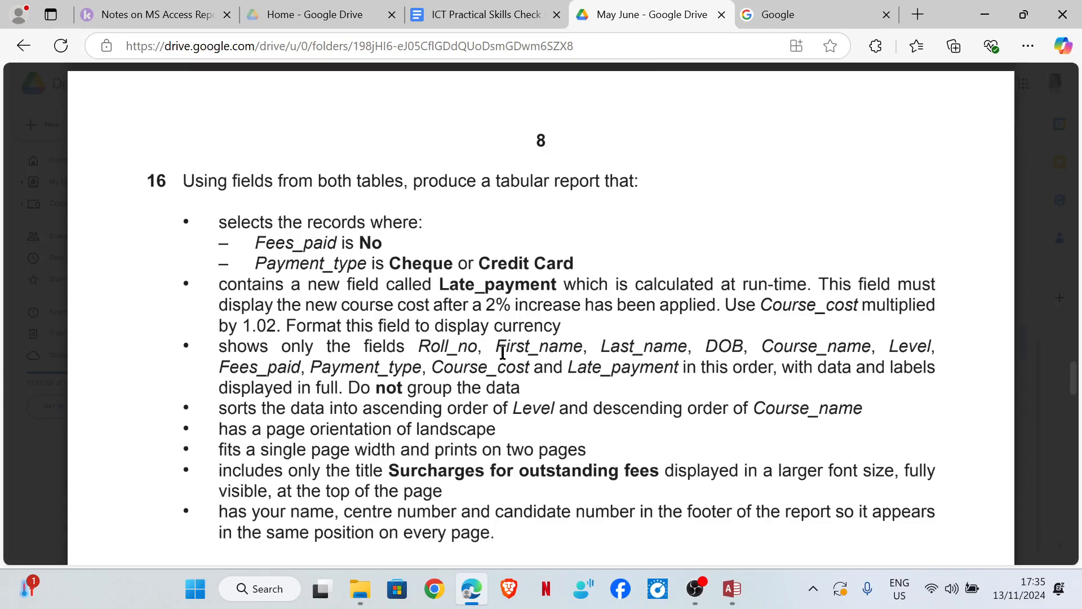
left_click_drag(425, 346, 462, 365)
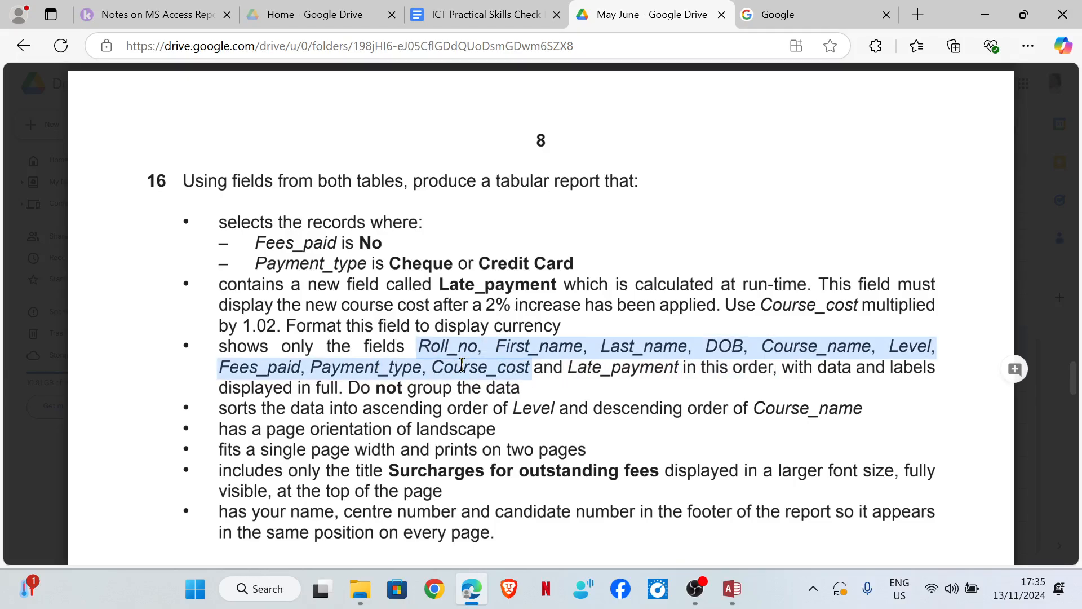
Switch back to Access, choose the Simple Query Wizard and add Course_name from the J2422courses table
left_click(741, 589)
left_click(603, 337)
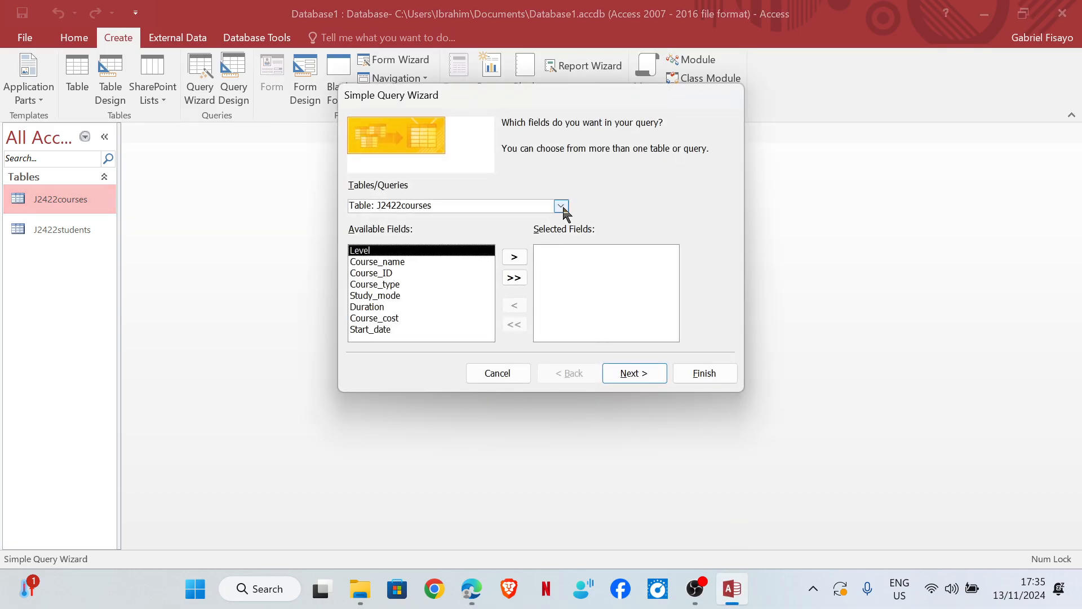
left_click(560, 210)
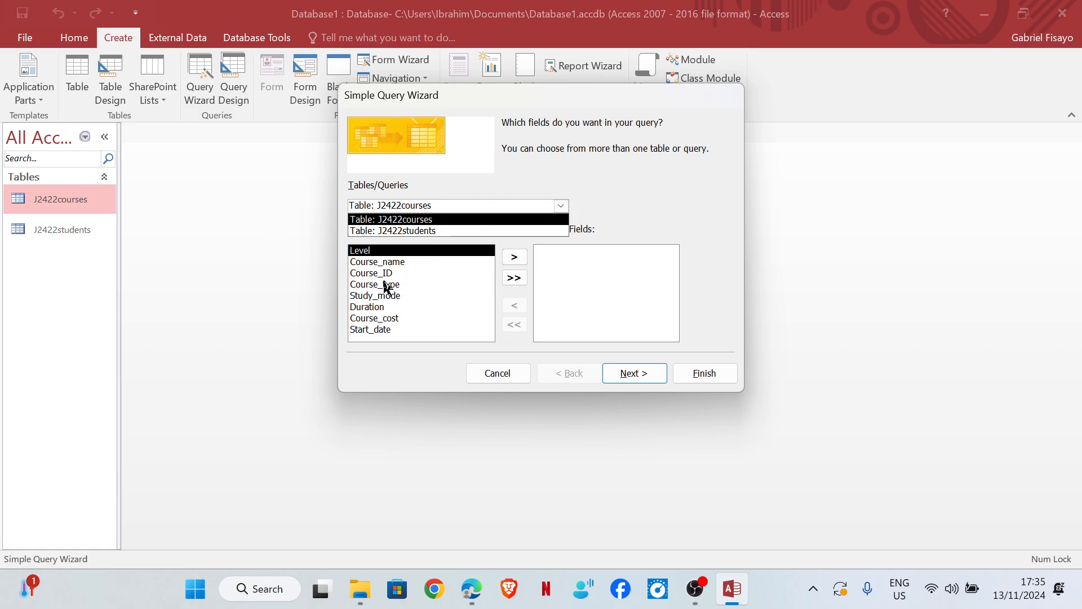
left_click(409, 262)
left_click(514, 257)
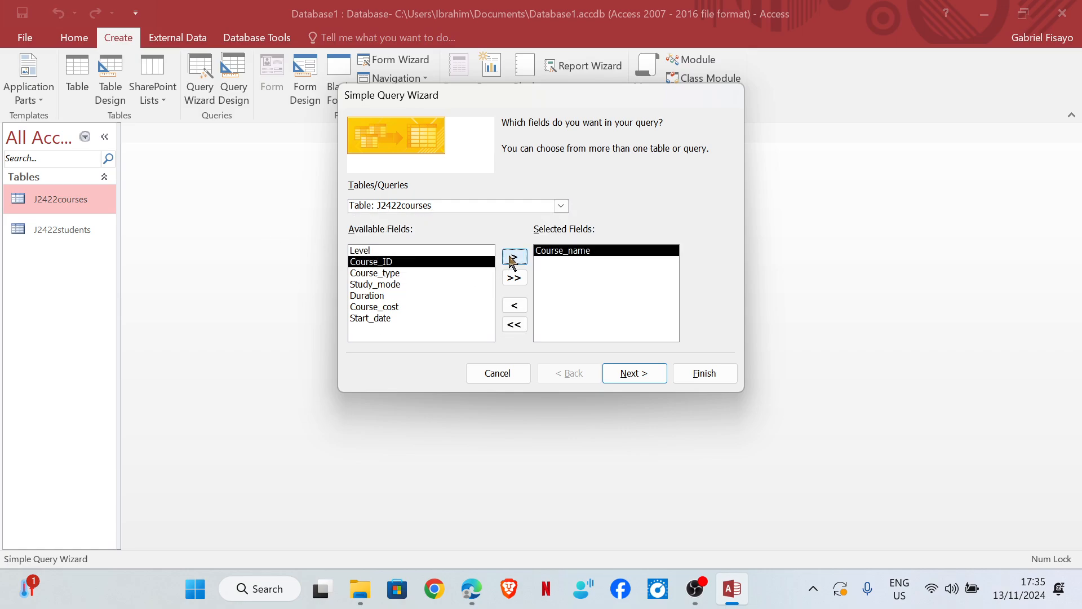
Add First_name, Roll_no, Payment_type and Fees_paid from the J2422students table to the query's selected fields
left_click(561, 206)
left_click(464, 232)
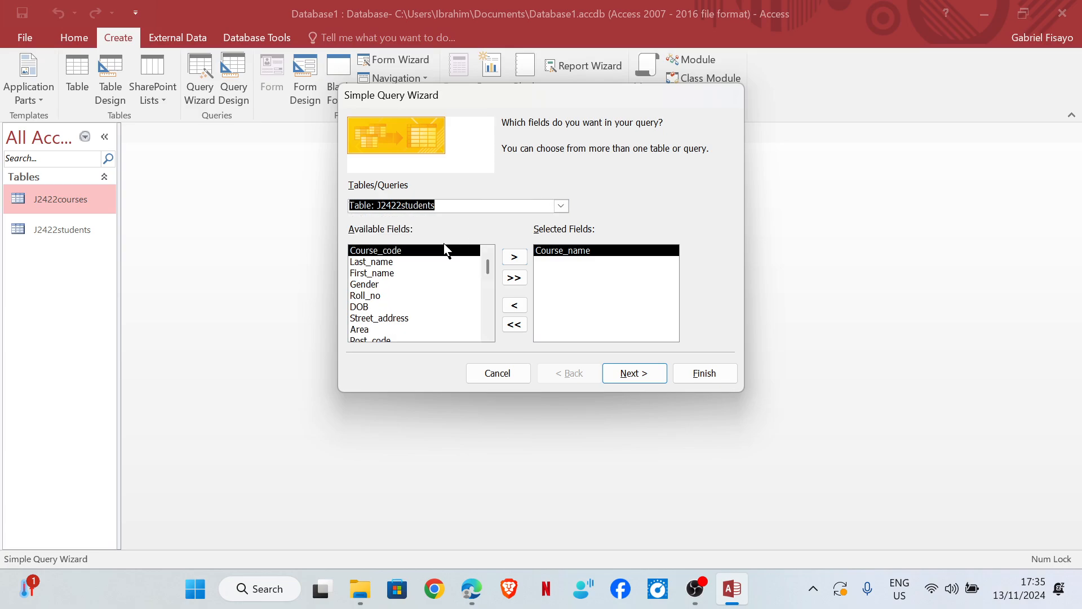
left_click(395, 273)
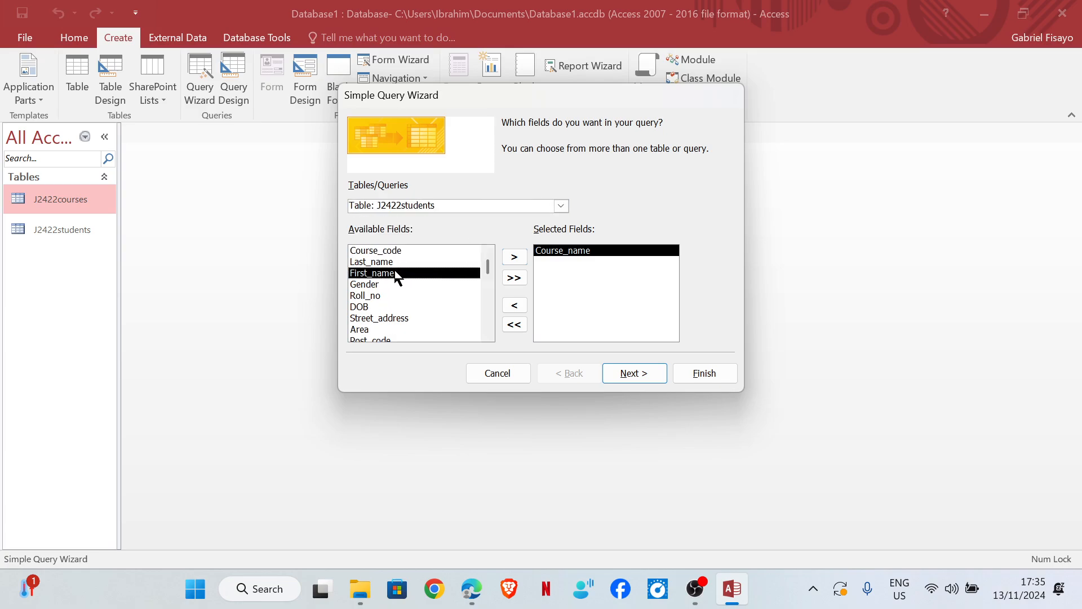
left_click(514, 257)
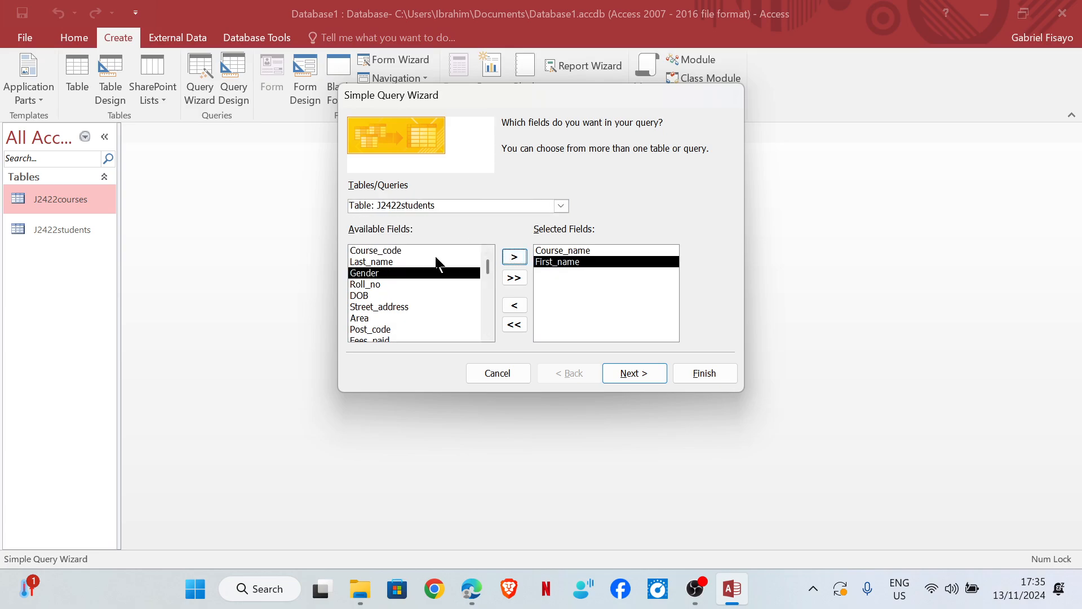
left_click(395, 285)
left_click(514, 257)
scroll(445, 307, "down", 1)
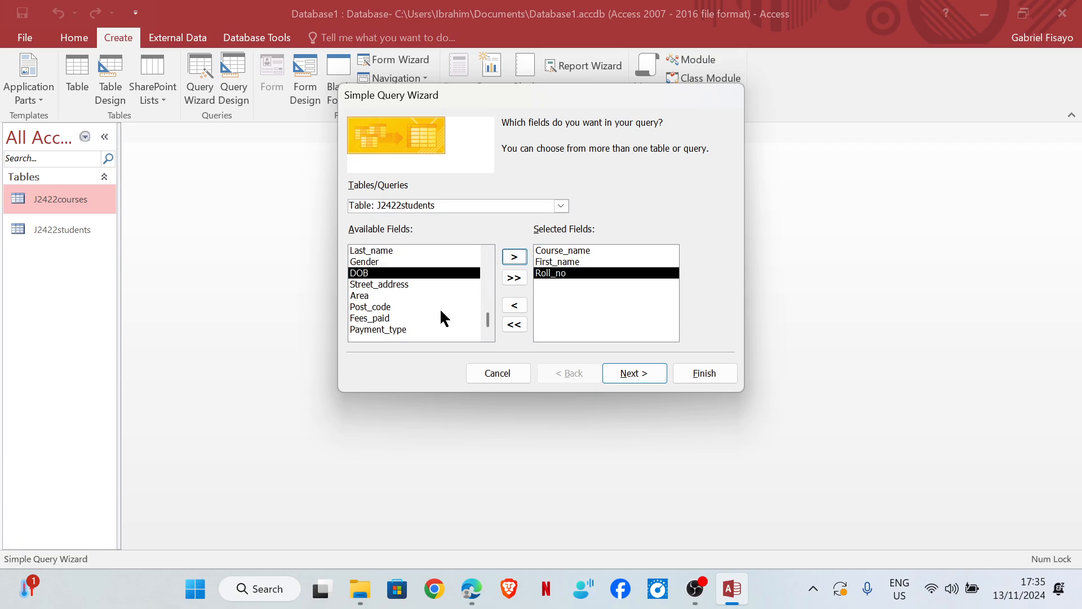
left_click(405, 331)
left_click(518, 262)
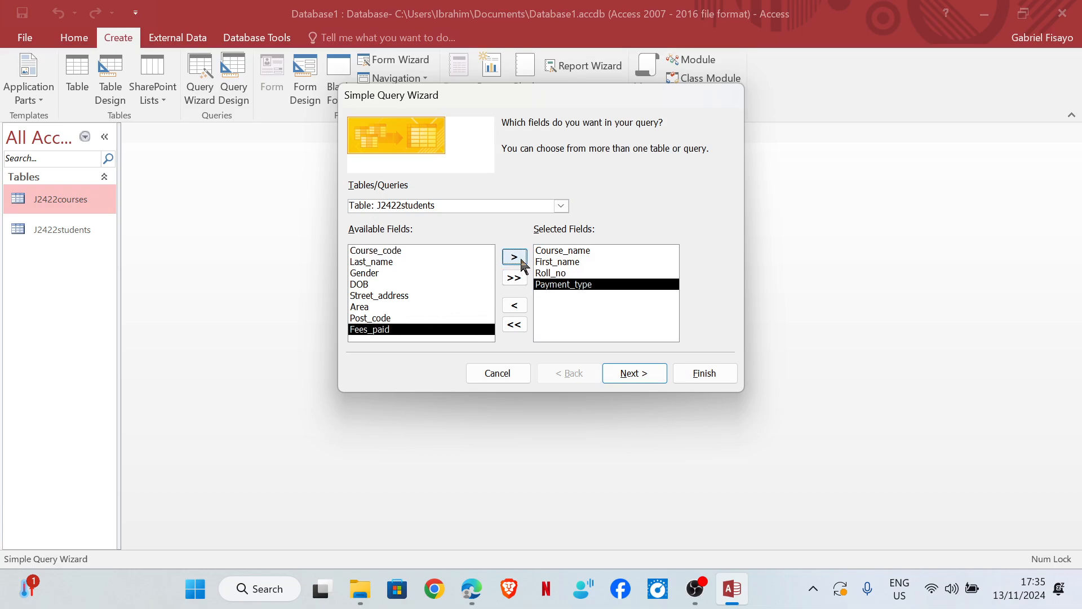
left_click(515, 257)
Add Course_ID from the J2422courses table to the query's selected fields
left_click(558, 205)
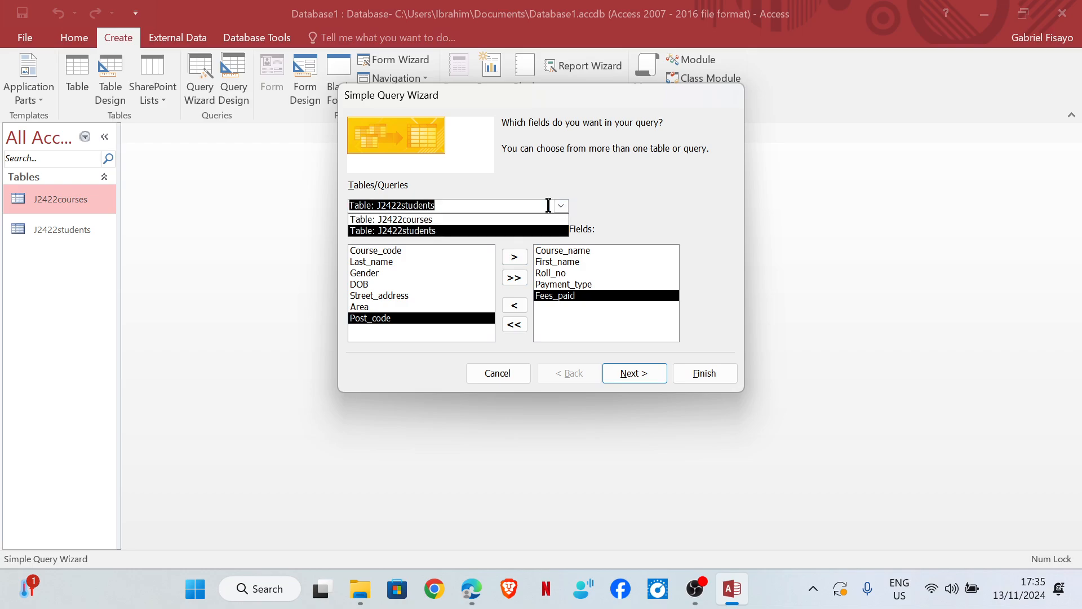
left_click(472, 220)
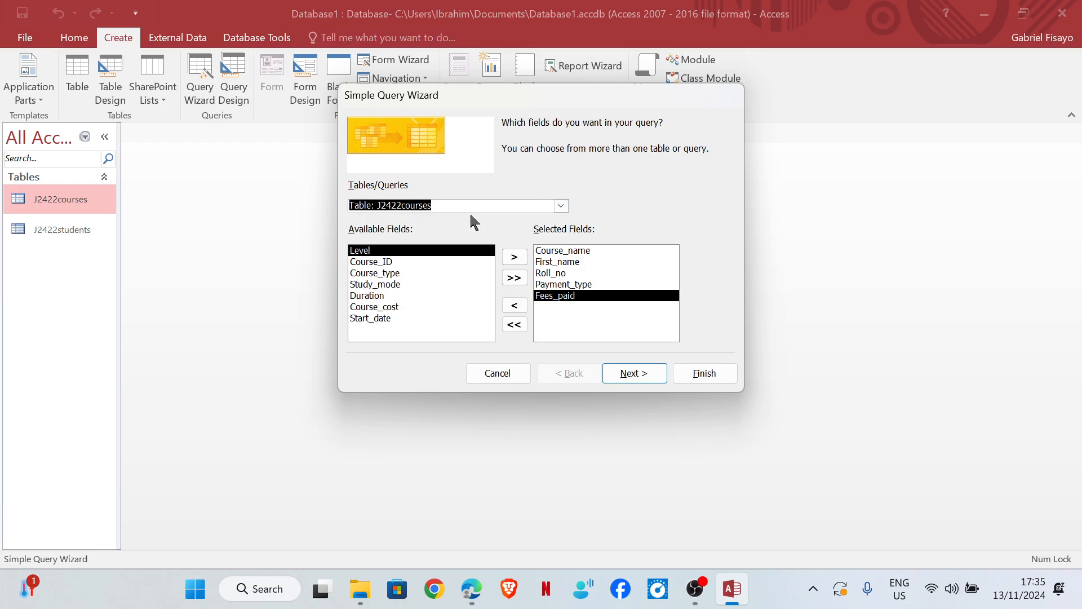
left_click(379, 318)
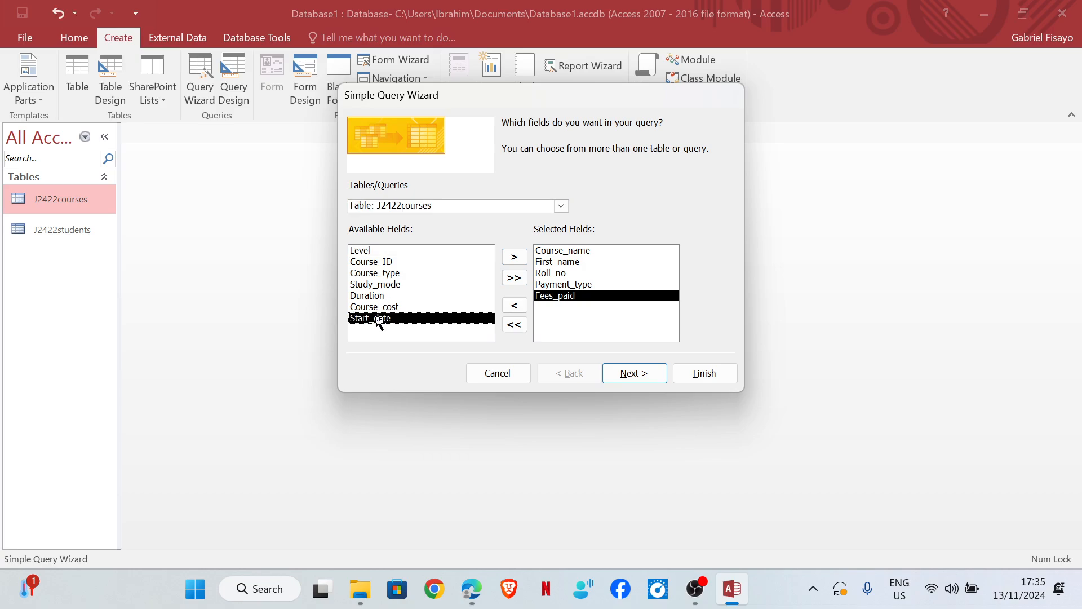
left_click(388, 263)
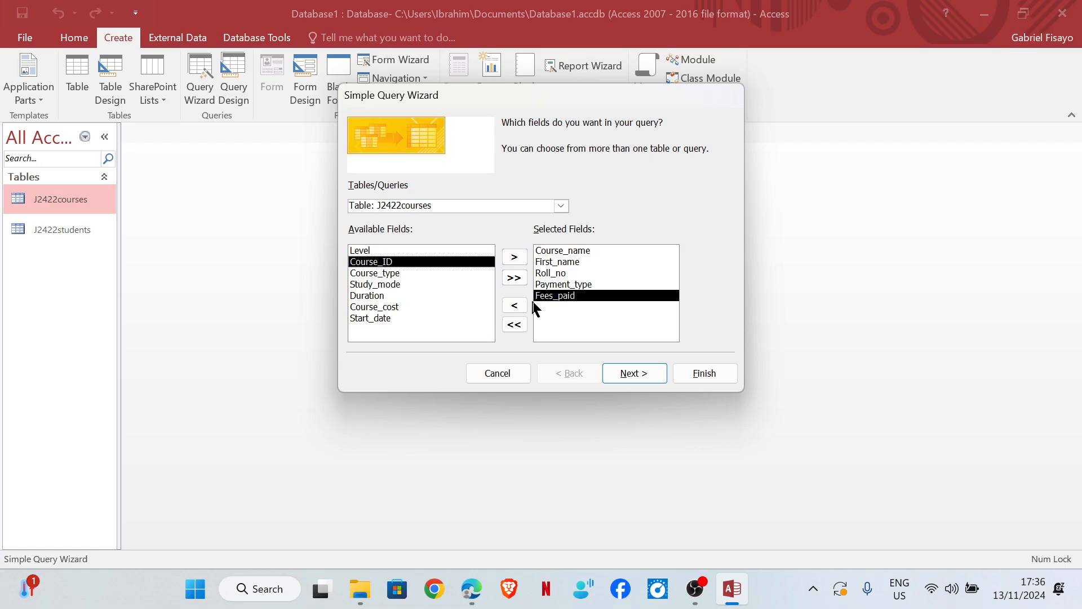
left_click(520, 259)
Check the query's selected fields against the requirements of question 16 in the exam paper
left_click(633, 375)
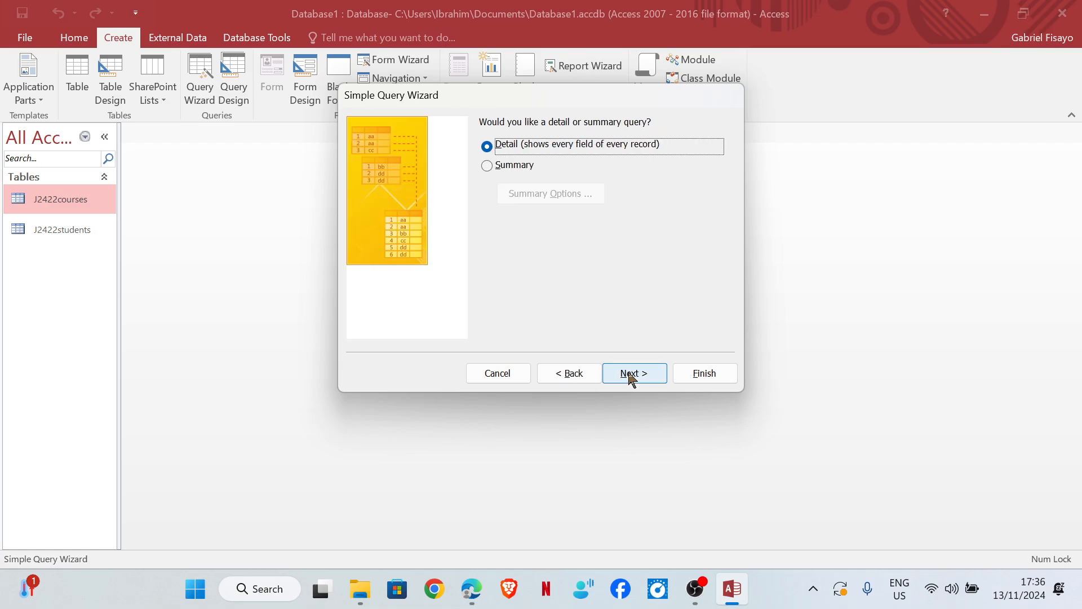
left_click(632, 375)
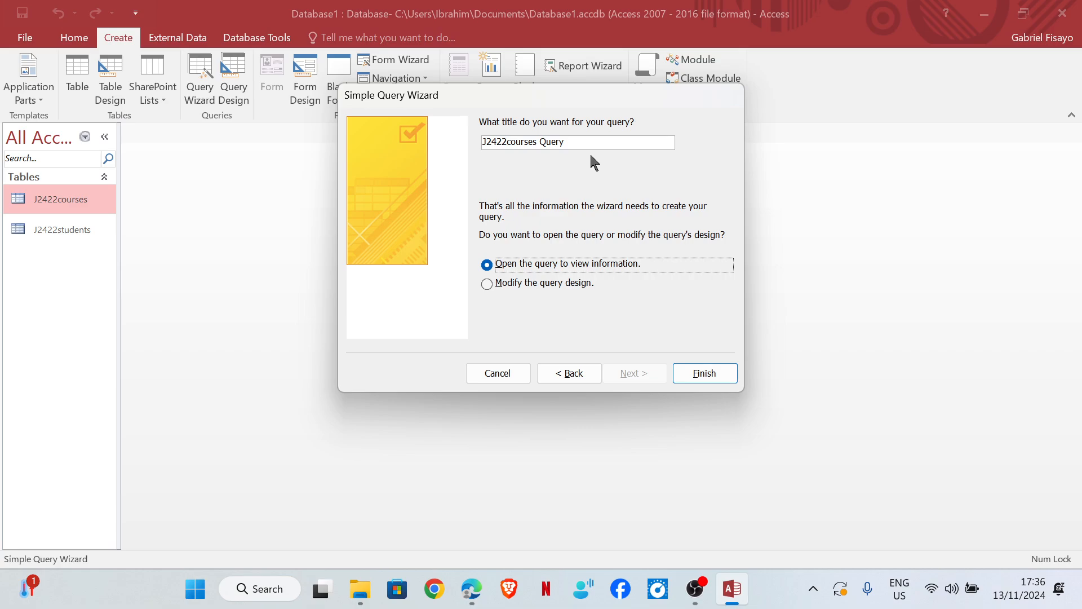
left_click_drag(580, 143, 486, 143)
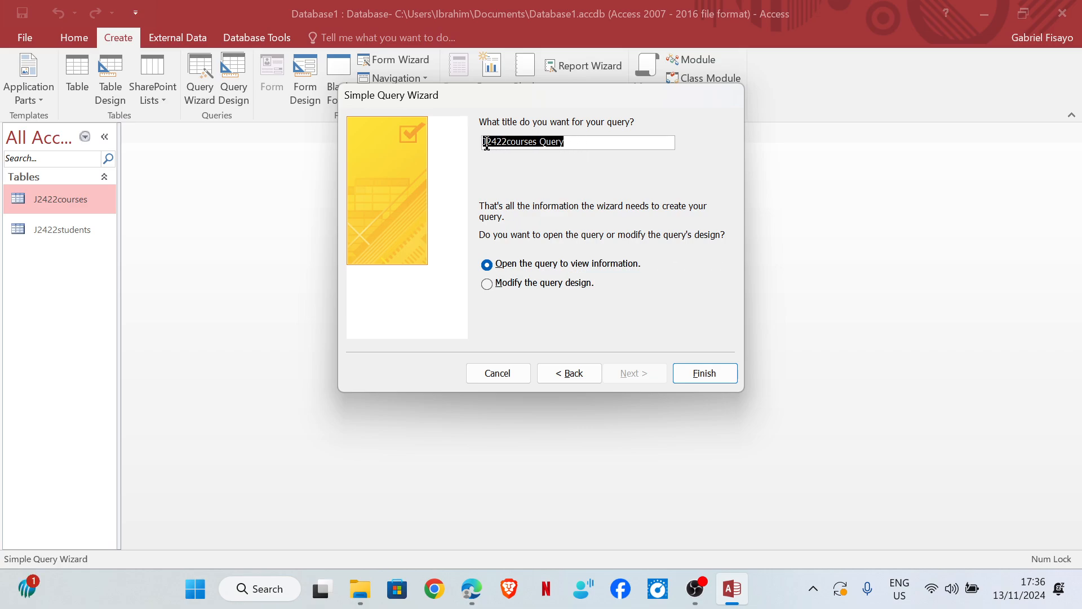
mouse_move(471, 588)
left_click(442, 515)
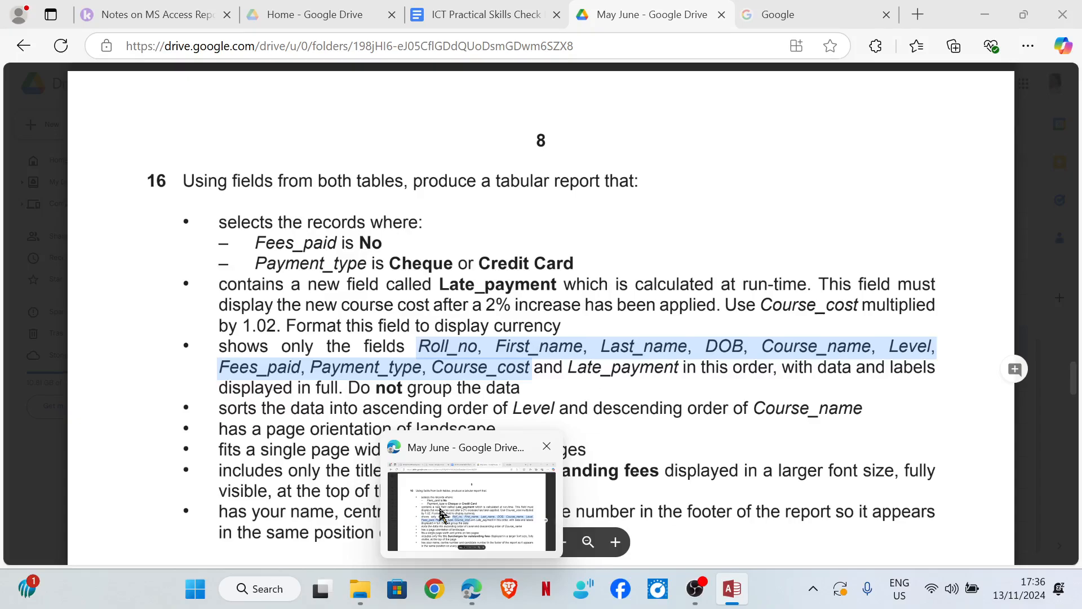
left_click(442, 516)
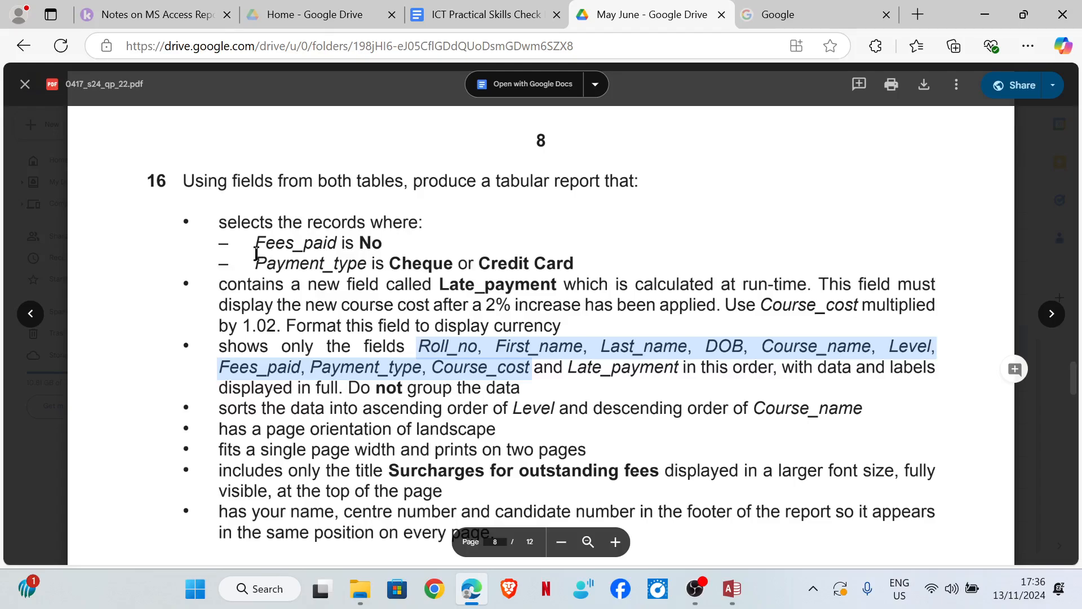
mouse_move(742, 590)
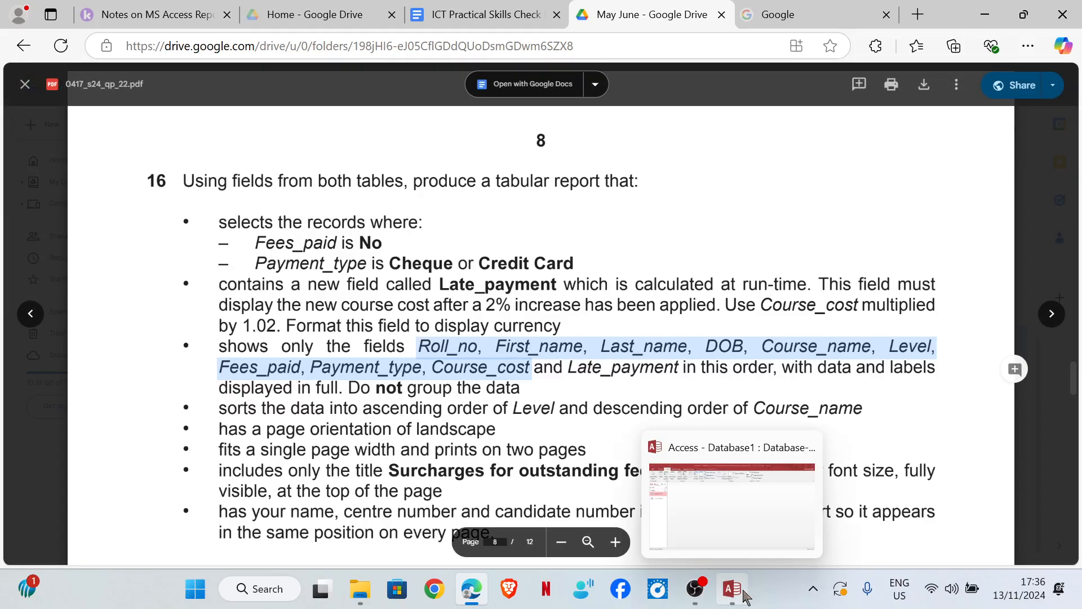
left_click(725, 475)
left_click(571, 374)
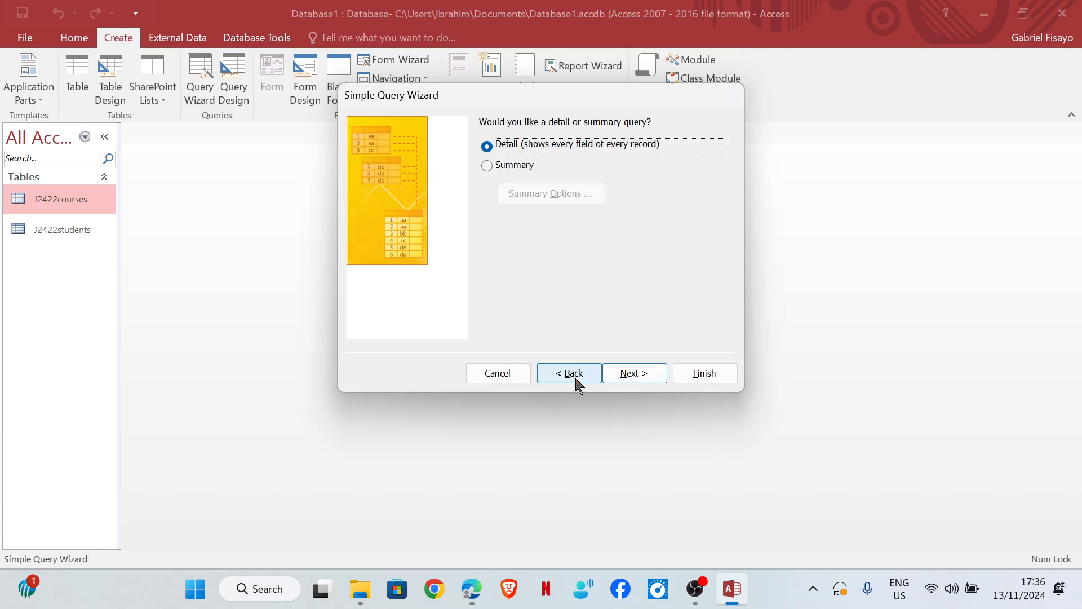
left_click(573, 375)
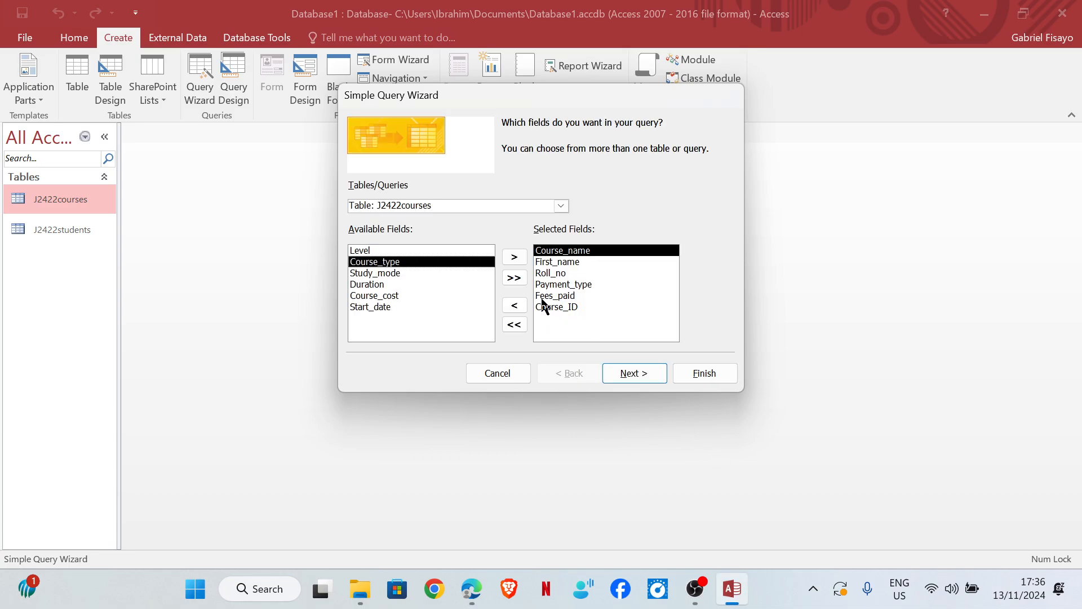
Finish the wizard as a detail query titled Q1 and open it to view its information
left_click(636, 376)
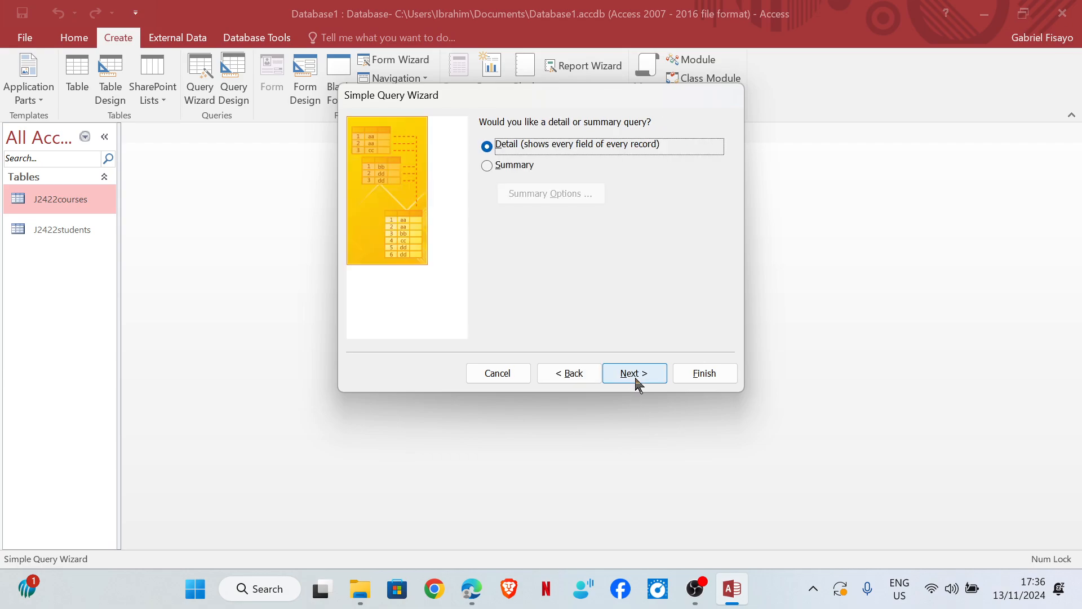
left_click(636, 379)
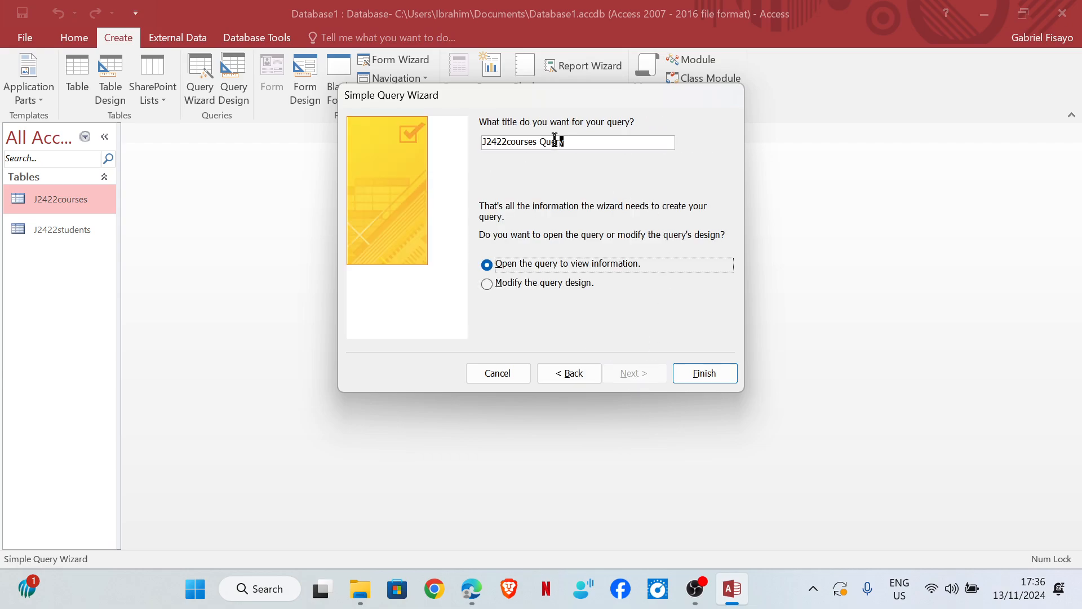
left_click_drag(557, 141, 468, 141)
type("Q1")
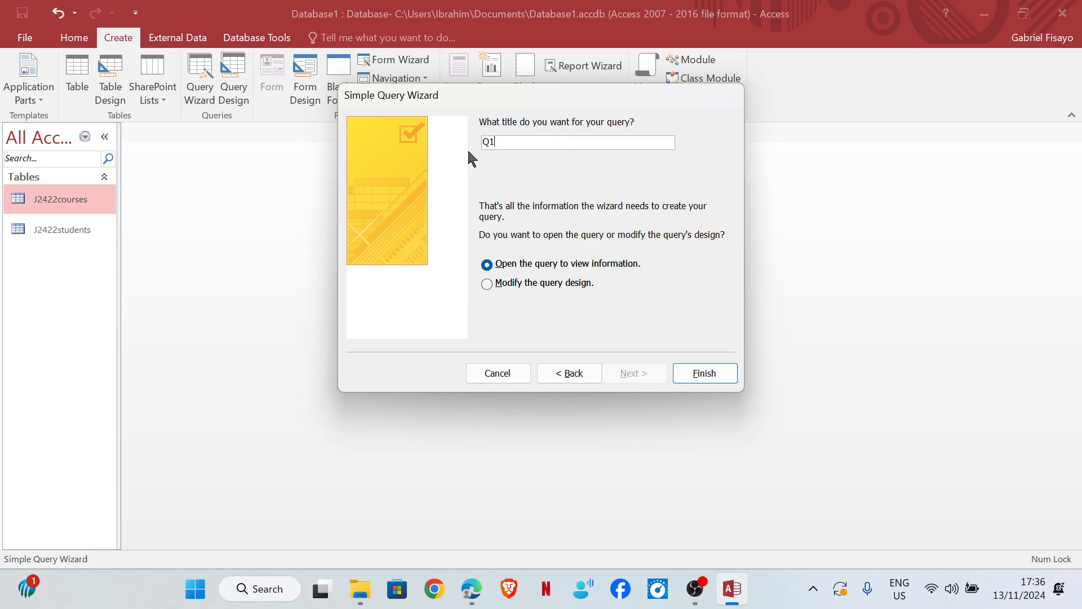
left_click(690, 369)
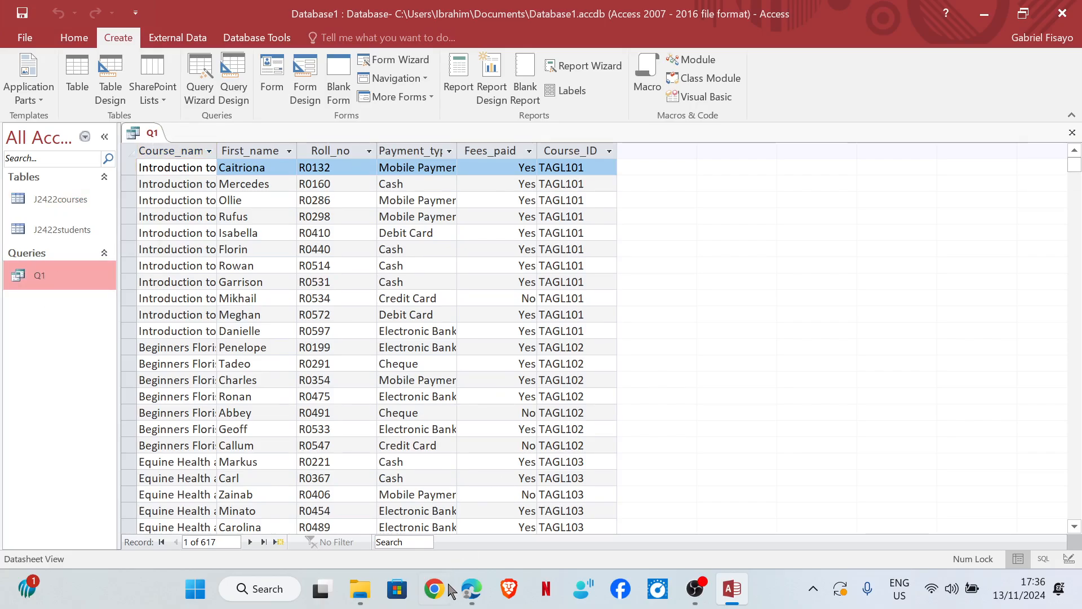
Switch to the browser and review question 16 and the query topics in the ICT Practical Skills Check List
mouse_move(472, 589)
left_click(437, 507)
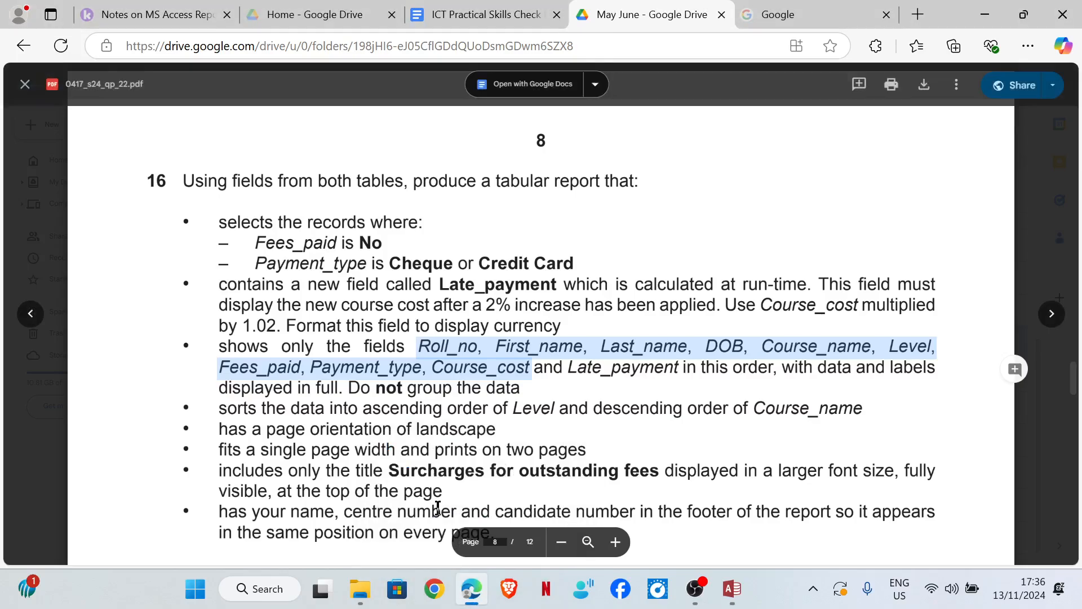
left_click(507, 19)
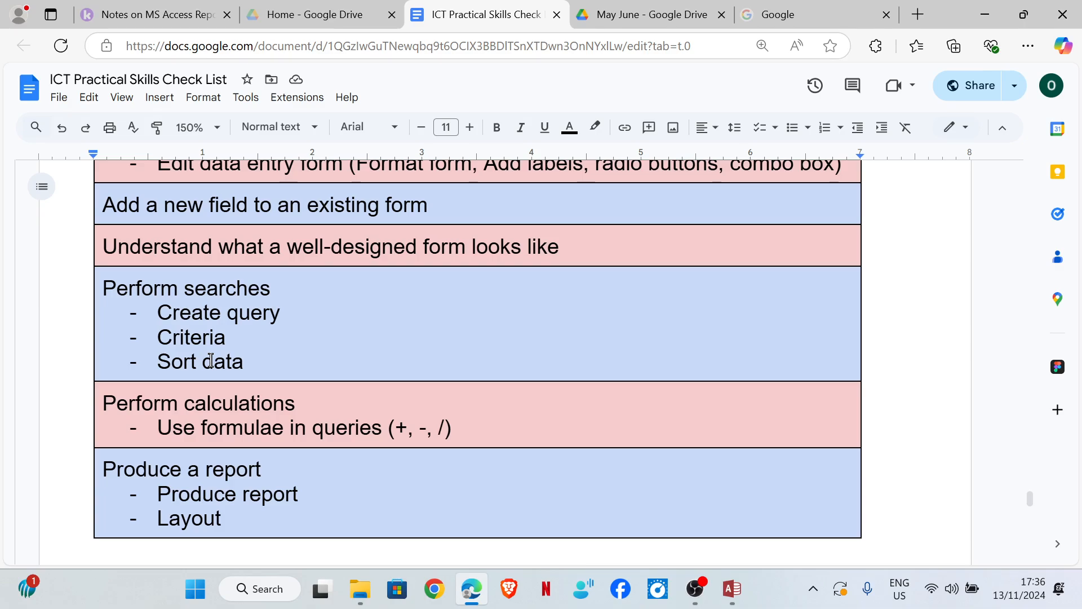
Return to Access and open query Q1 in Design View
mouse_move(732, 589)
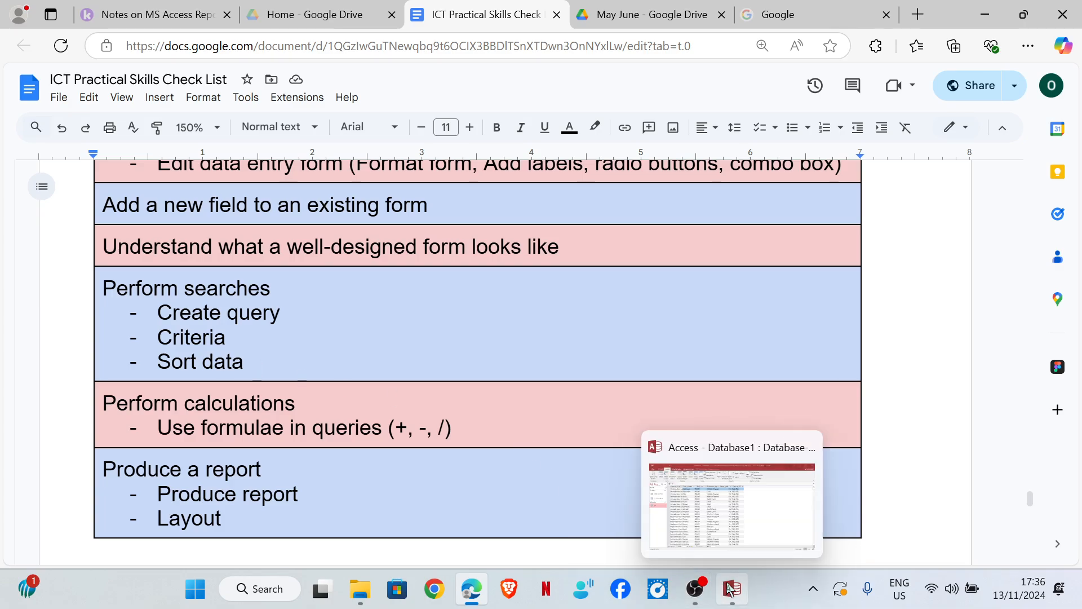
left_click(741, 504)
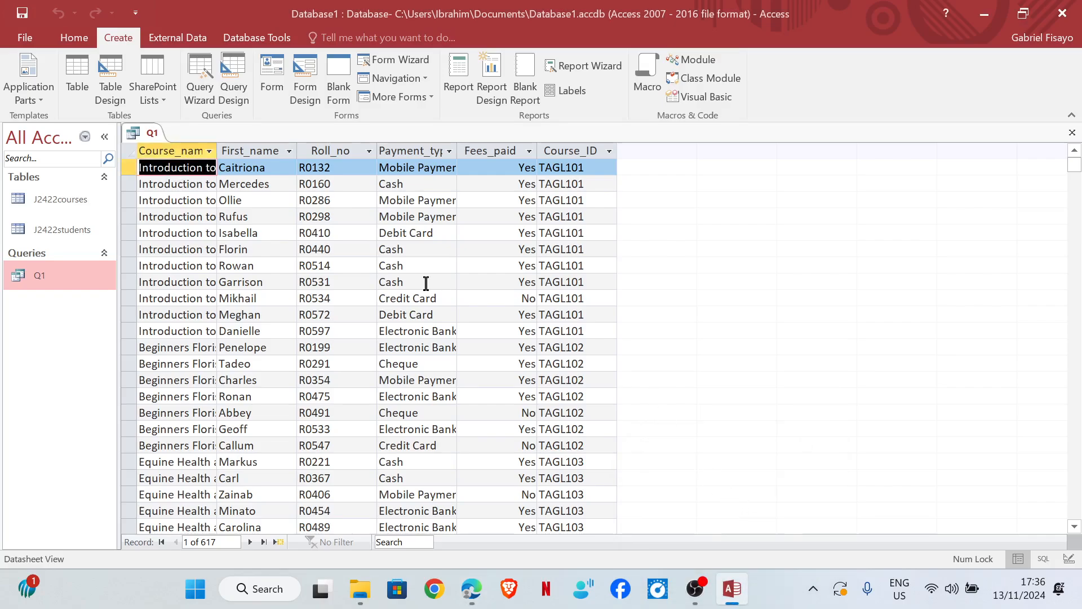
left_click(75, 38)
left_click(18, 82)
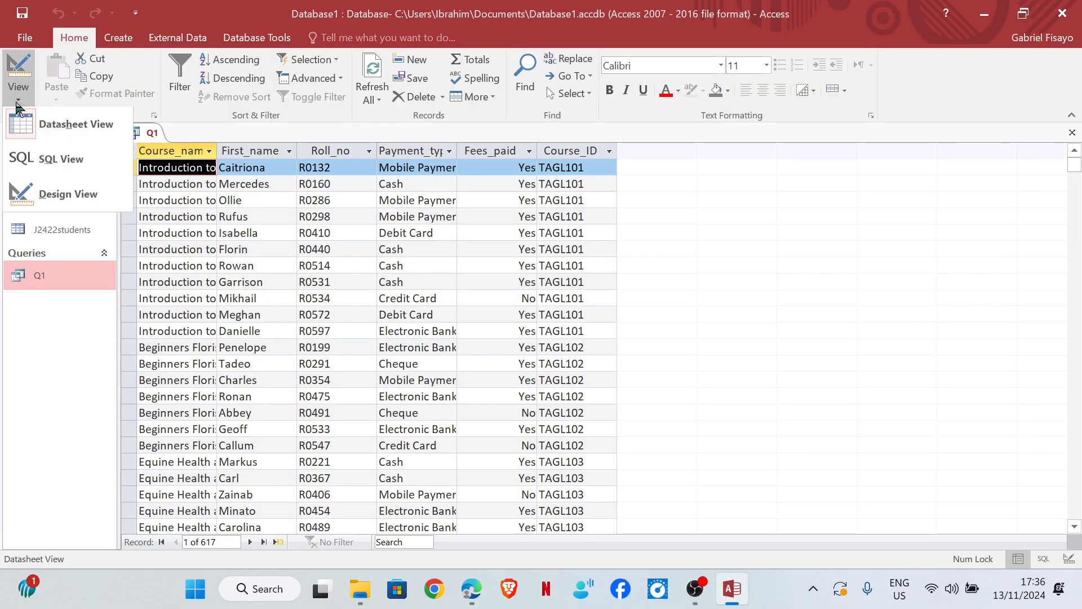
left_click(64, 197)
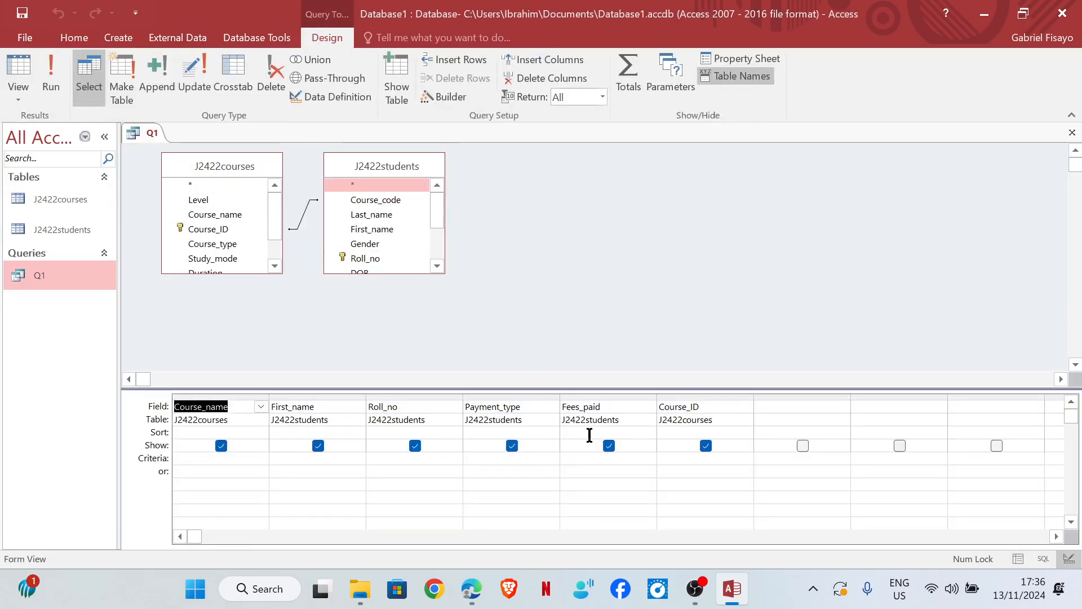
Check the record selection conditions of question 16 in the exam paper and return to the Fees_paid criteria in Q1's design in Access
left_click(473, 566)
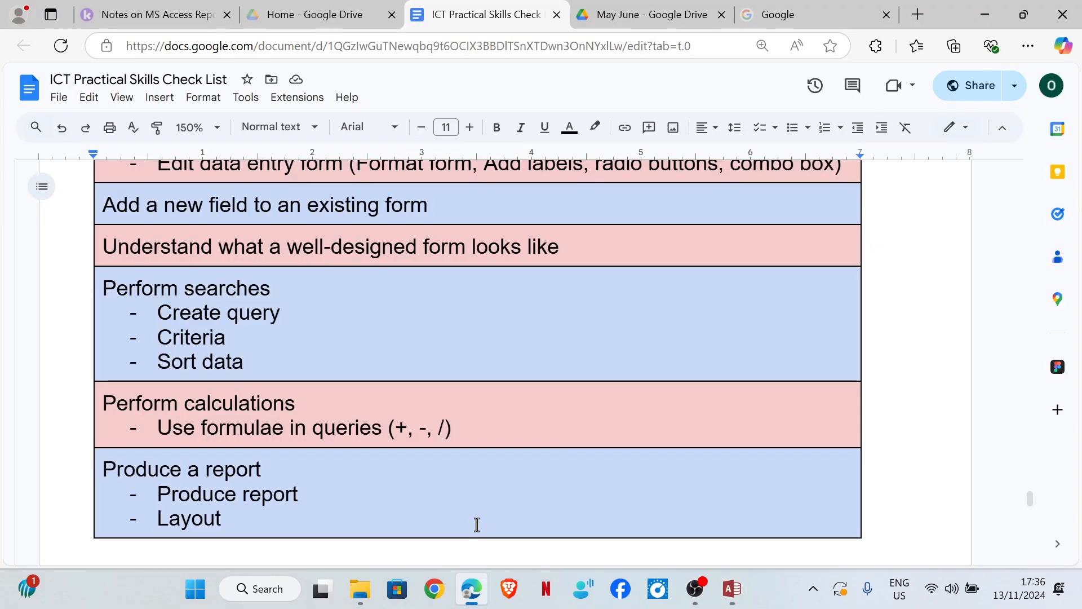
left_click(657, 8)
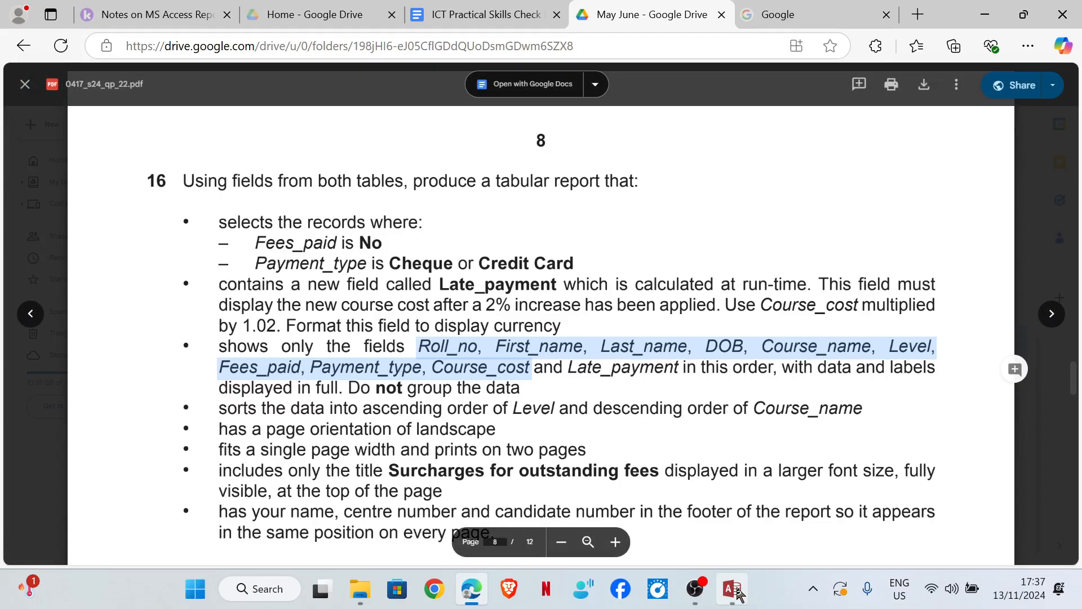
mouse_move(732, 589)
left_click(756, 492)
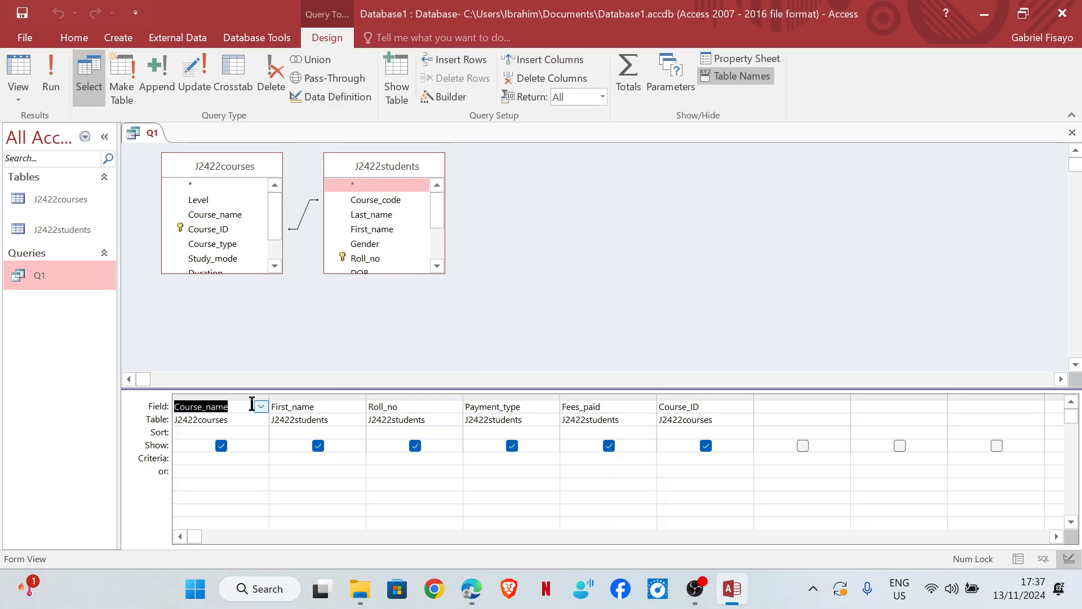
left_click(578, 456)
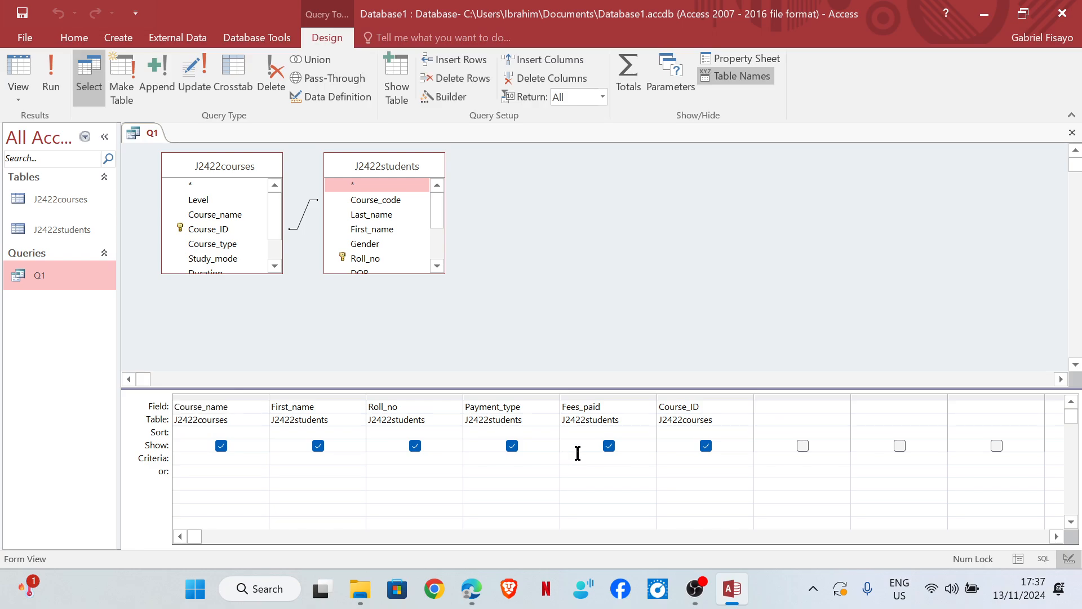
Examine the Reducing Query Results notes in the browser for how to write text, number and date criteria
left_click(474, 589)
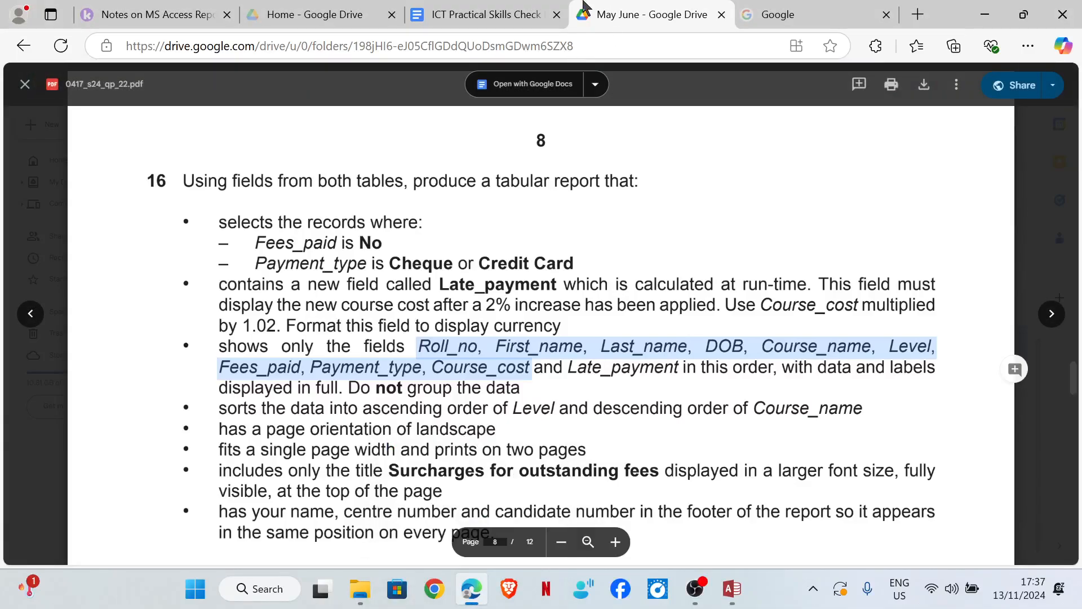
mouse_move(509, 9)
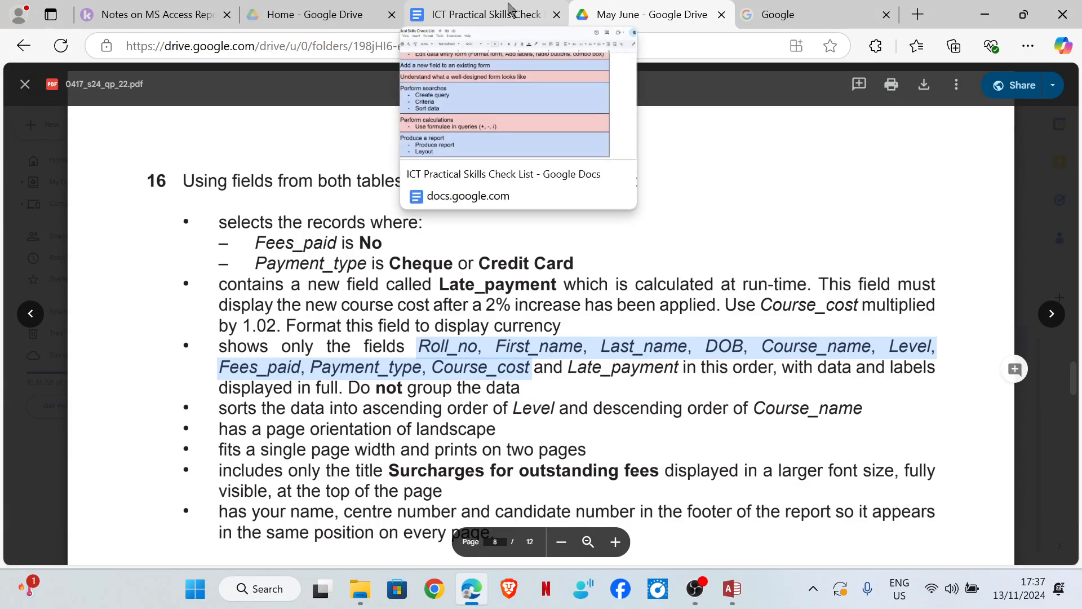
left_click(509, 8)
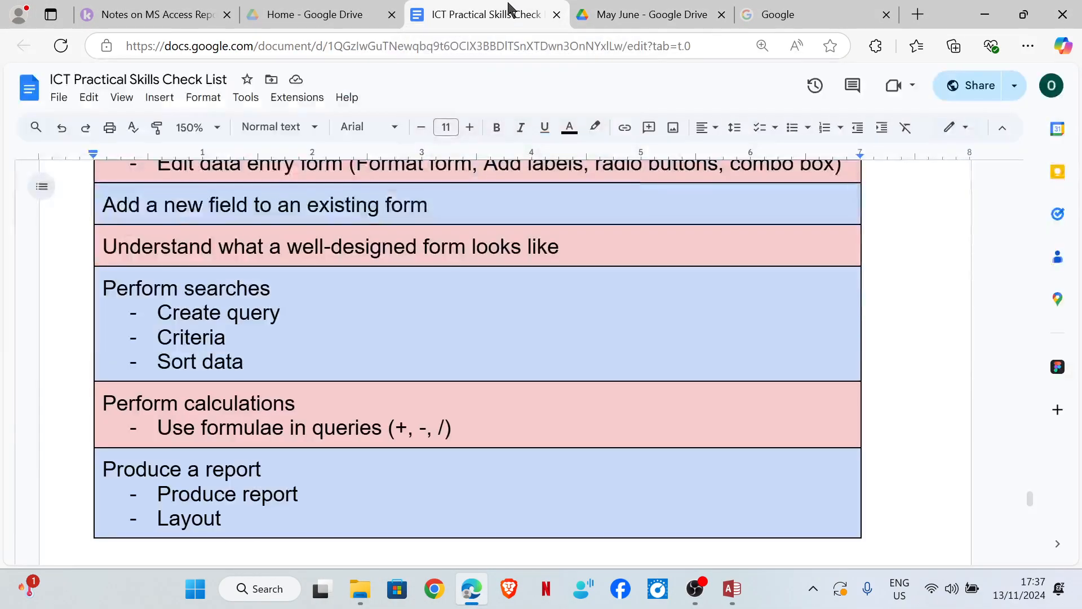
left_click(291, 7)
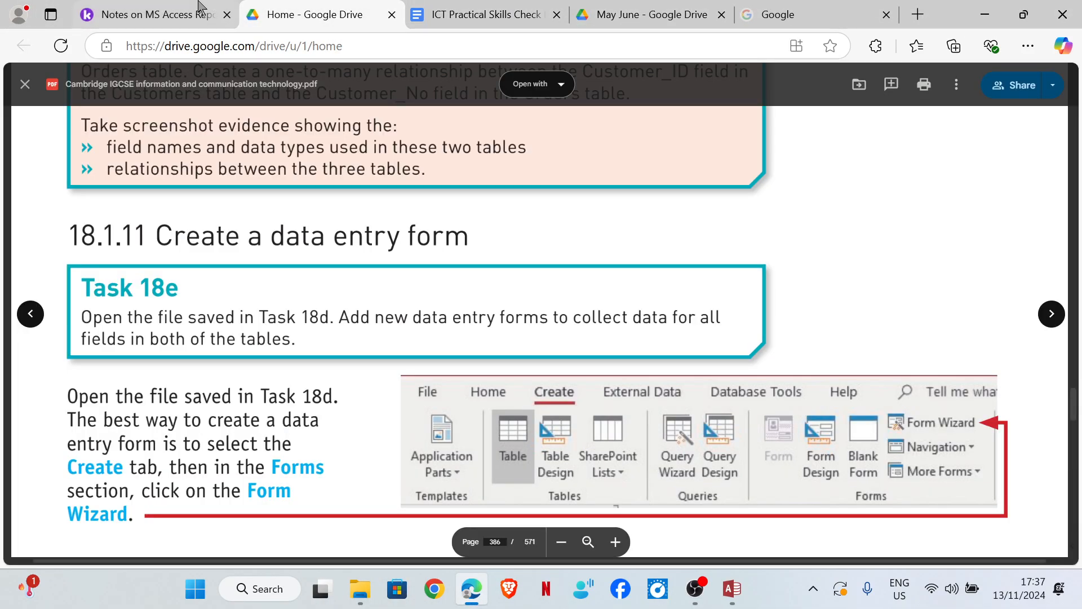
left_click(172, 10)
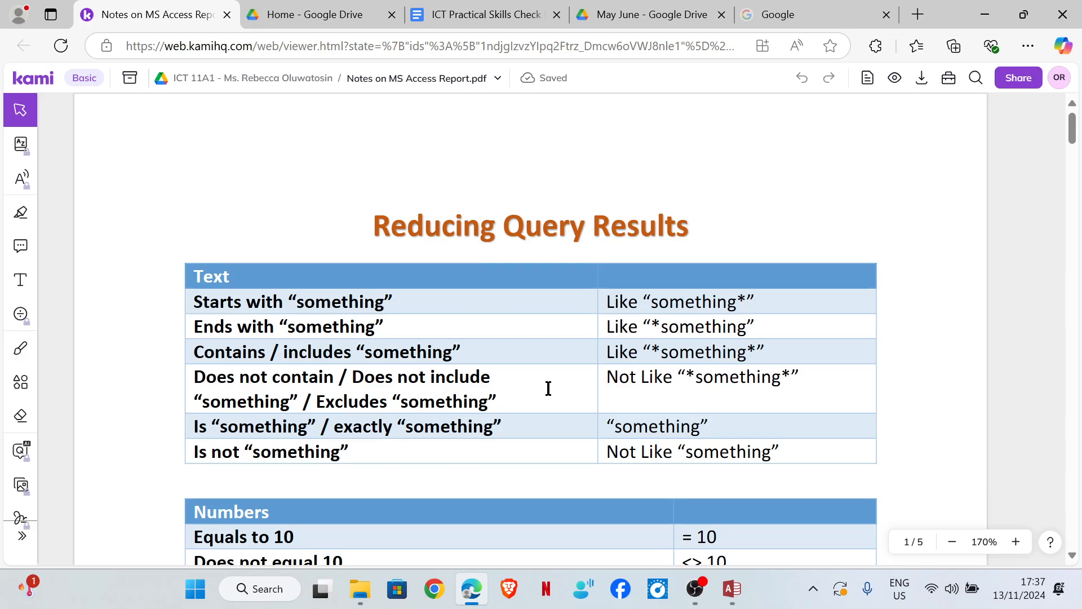
scroll(548, 387, "down", 2)
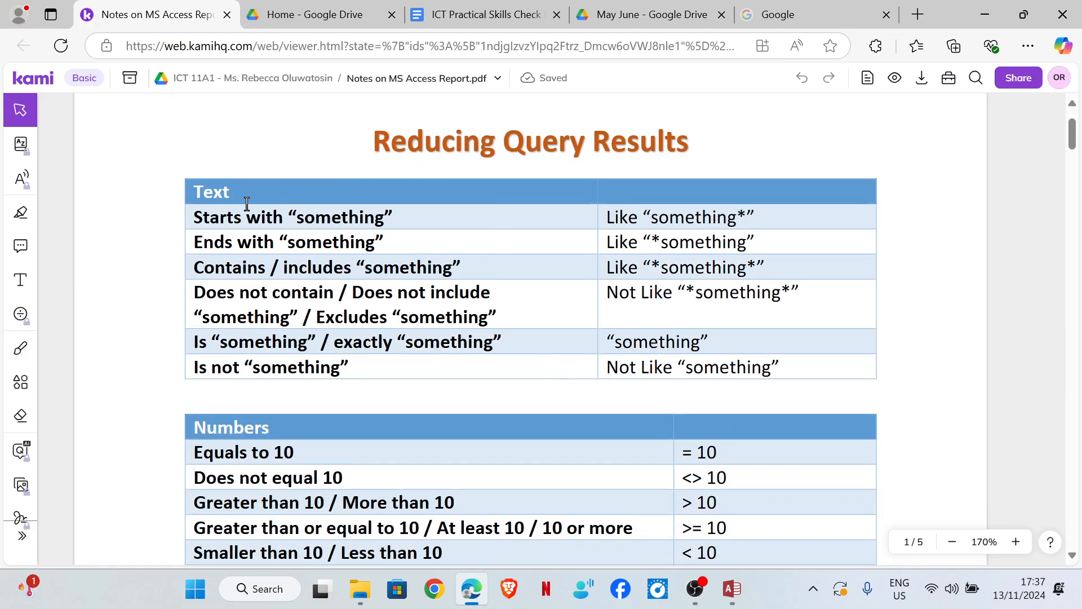
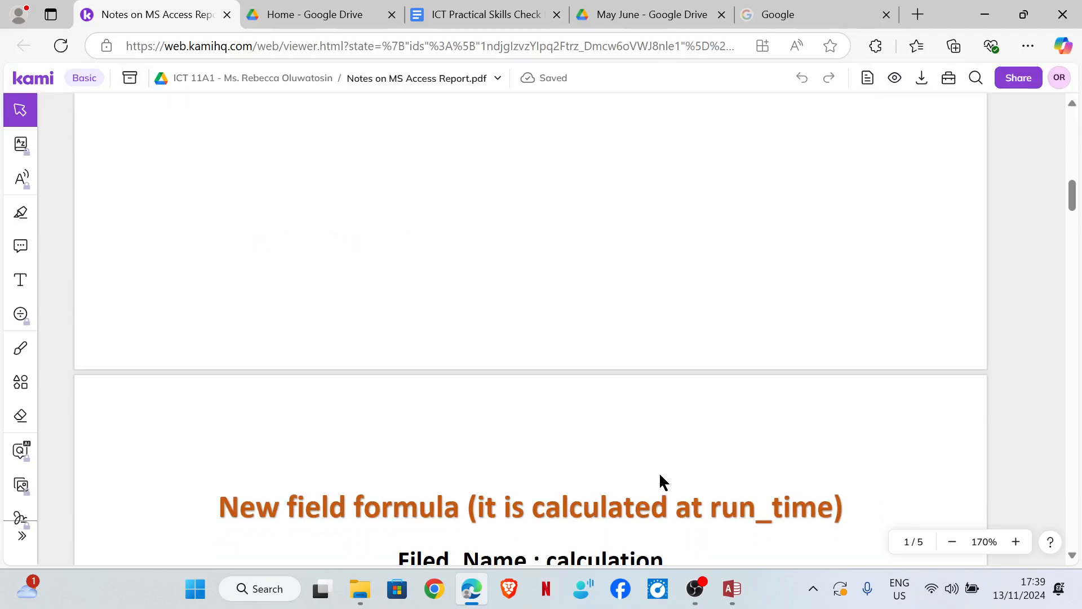
scroll(650, 466, "up", 6)
mouse_move(736, 589)
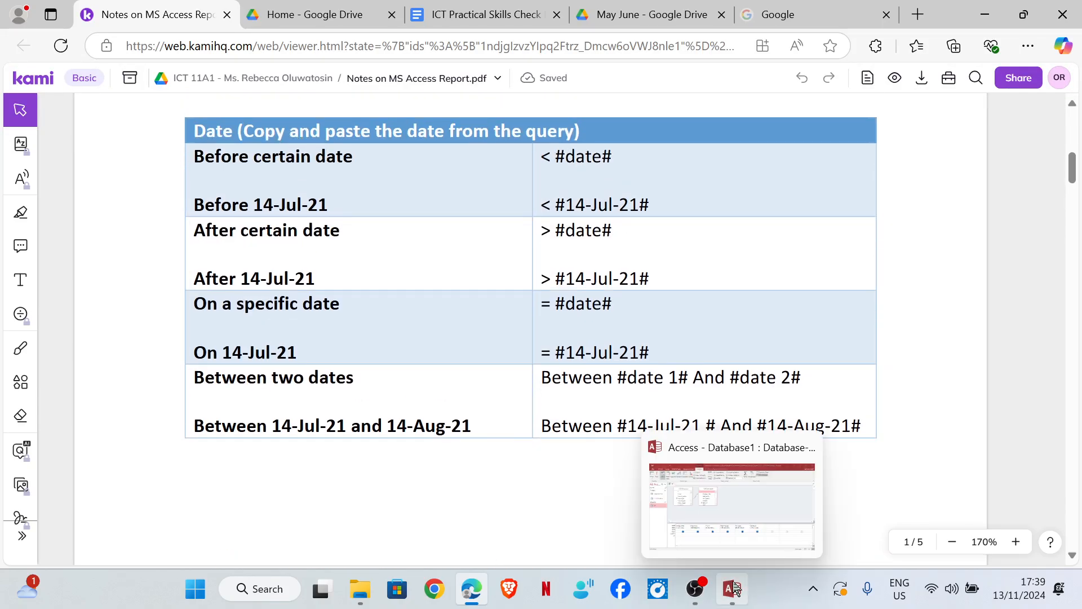
left_click(736, 516)
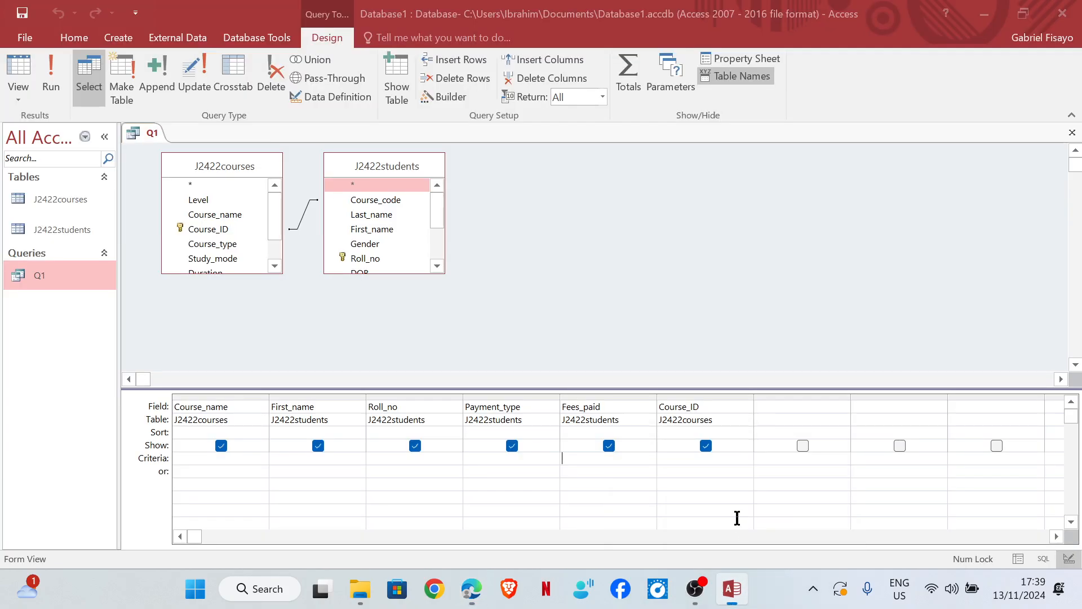
Set the Fees_paid criterion in Q1 to No, as question 16 requires, and run the query to review its records
left_click(473, 588)
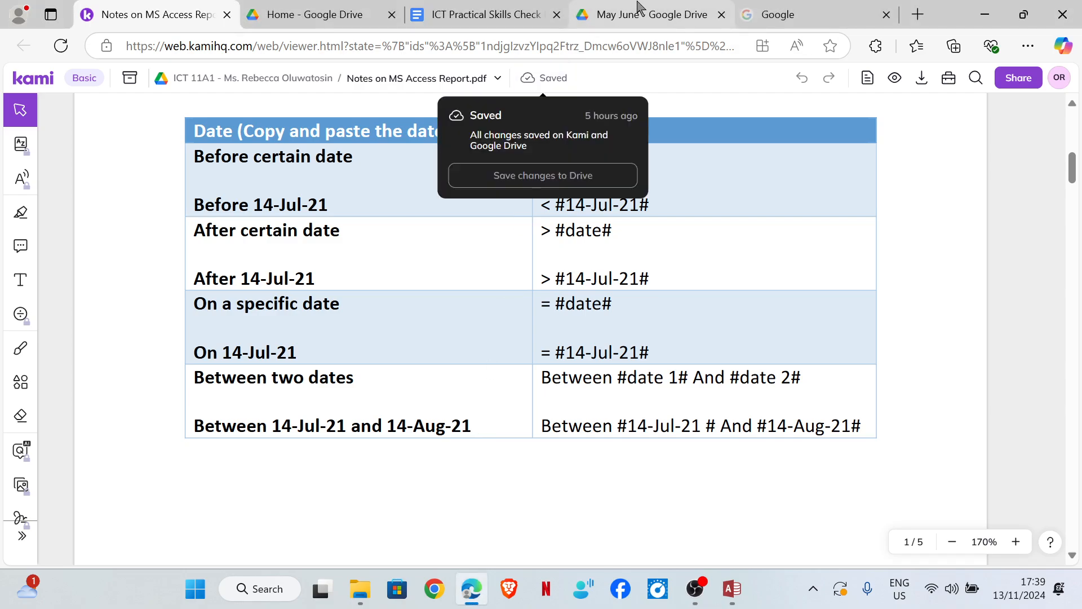
left_click(639, 14)
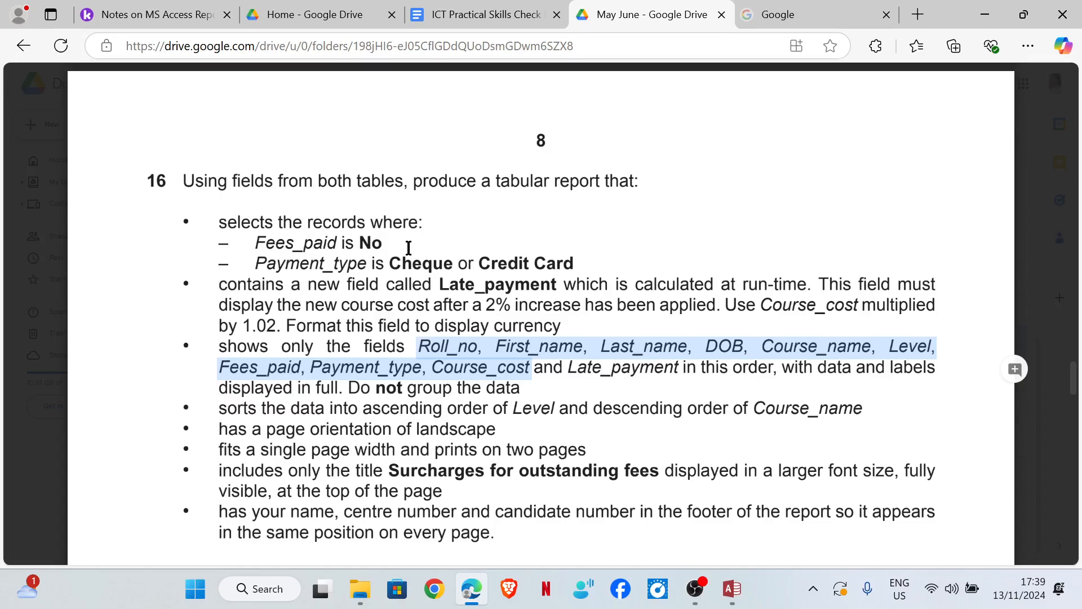
mouse_move(728, 590)
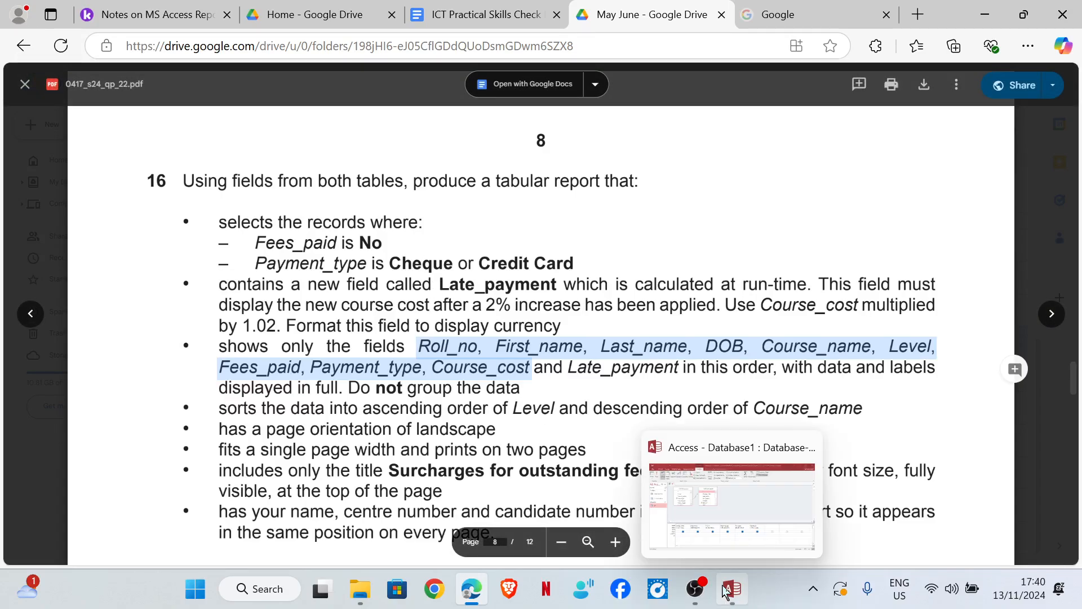
left_click(720, 496)
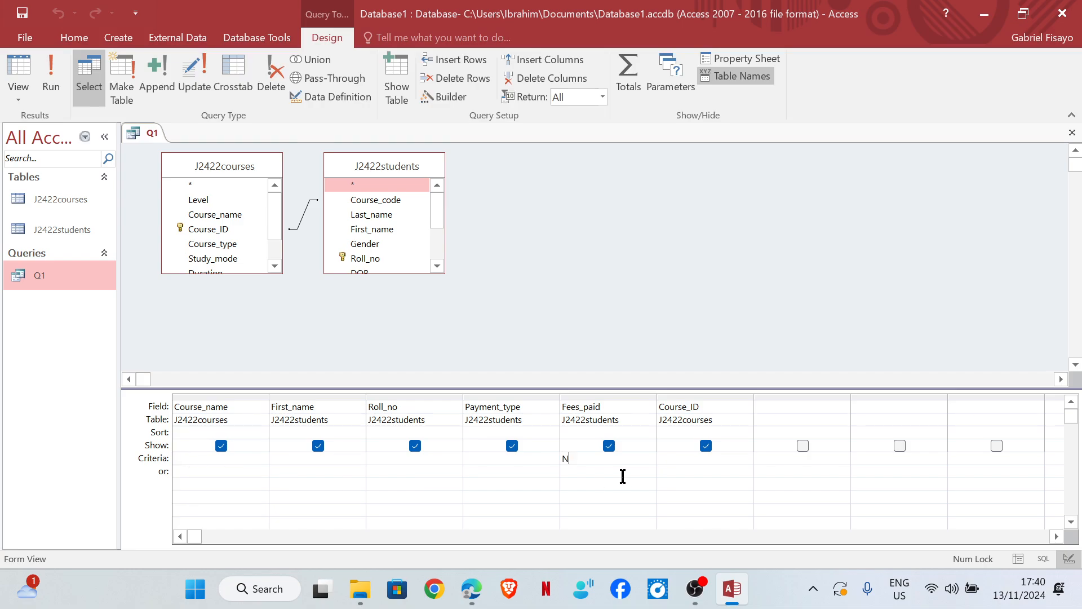
type("o")
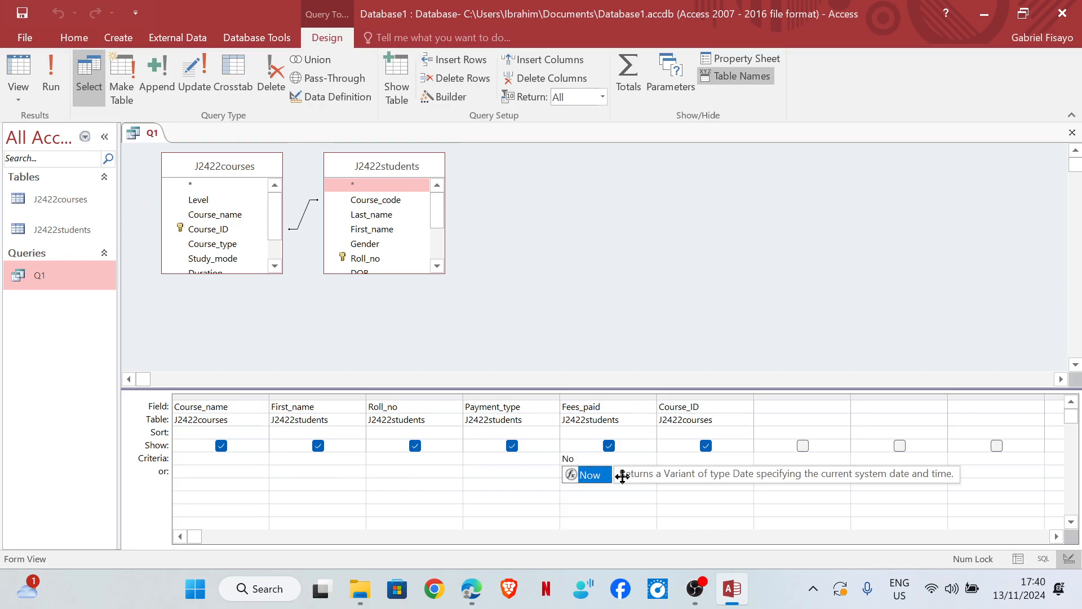
left_click(50, 83)
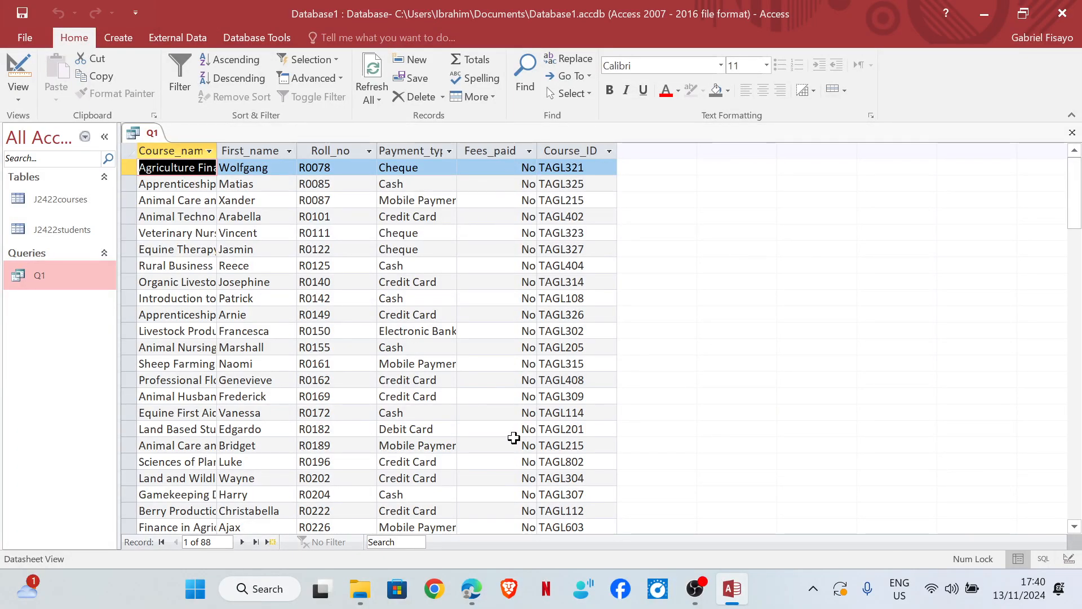
scroll(496, 429, "down", 7)
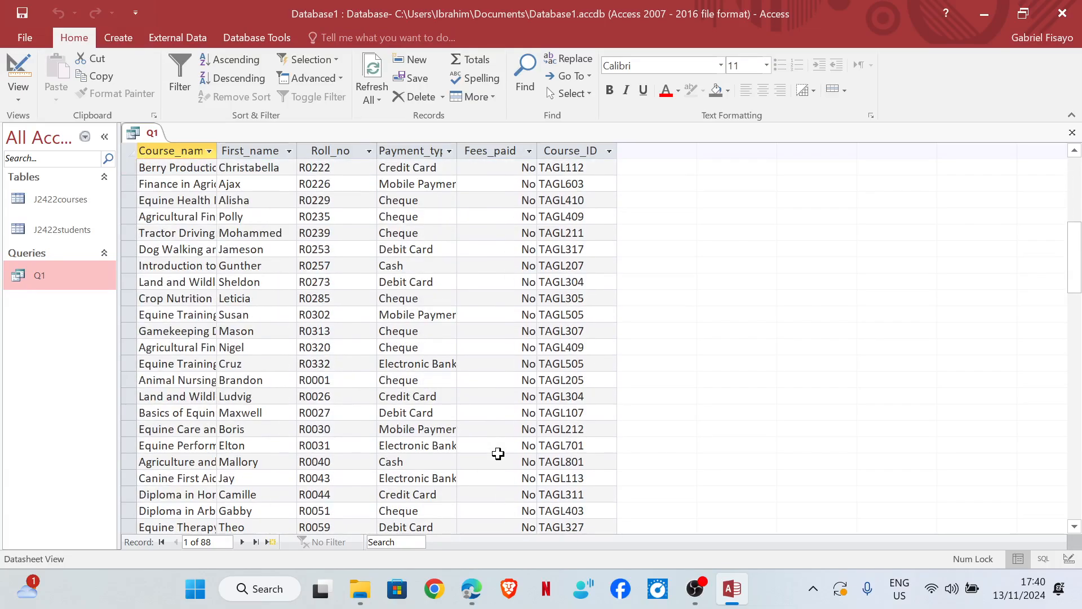
scroll(496, 429, "up", 7)
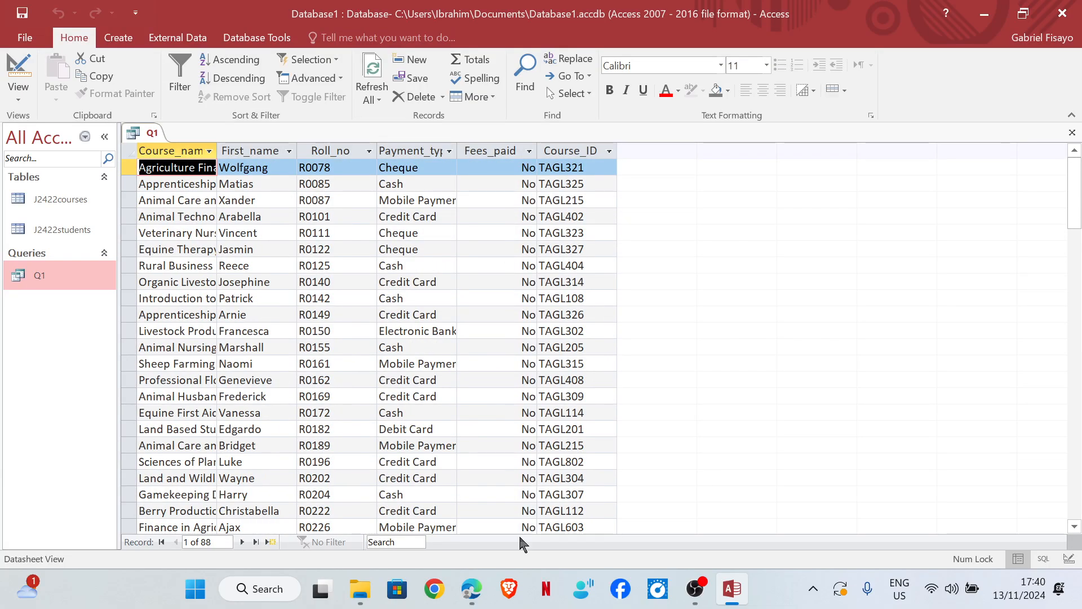
Highlight the Payment_type condition "Cheque or Credit Card" in question 16 of the exam paper in the browser
mouse_move(476, 596)
left_click(459, 515)
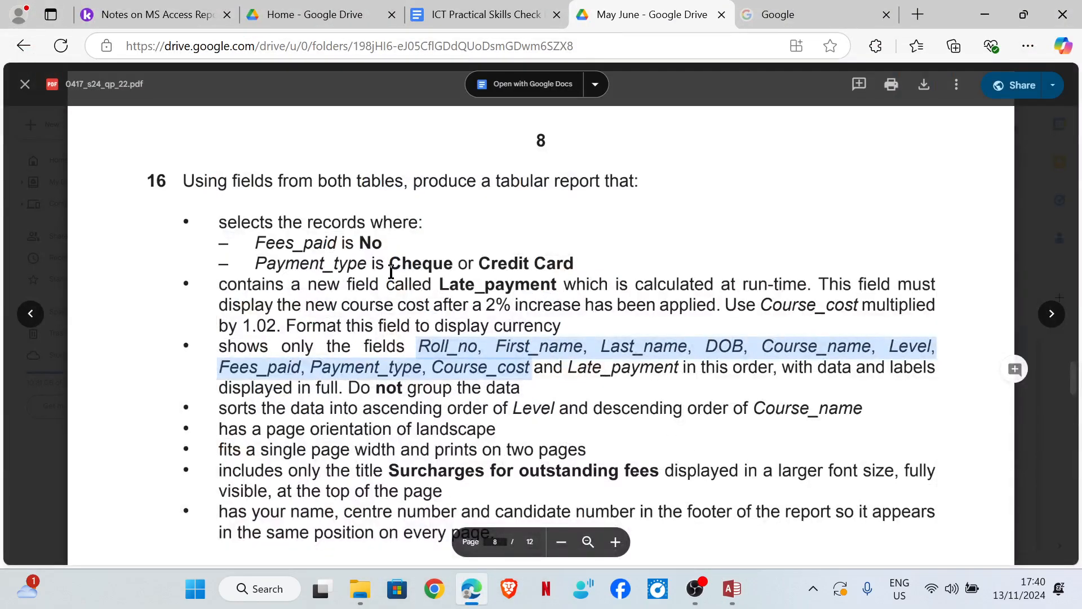
left_click_drag(389, 265, 572, 267)
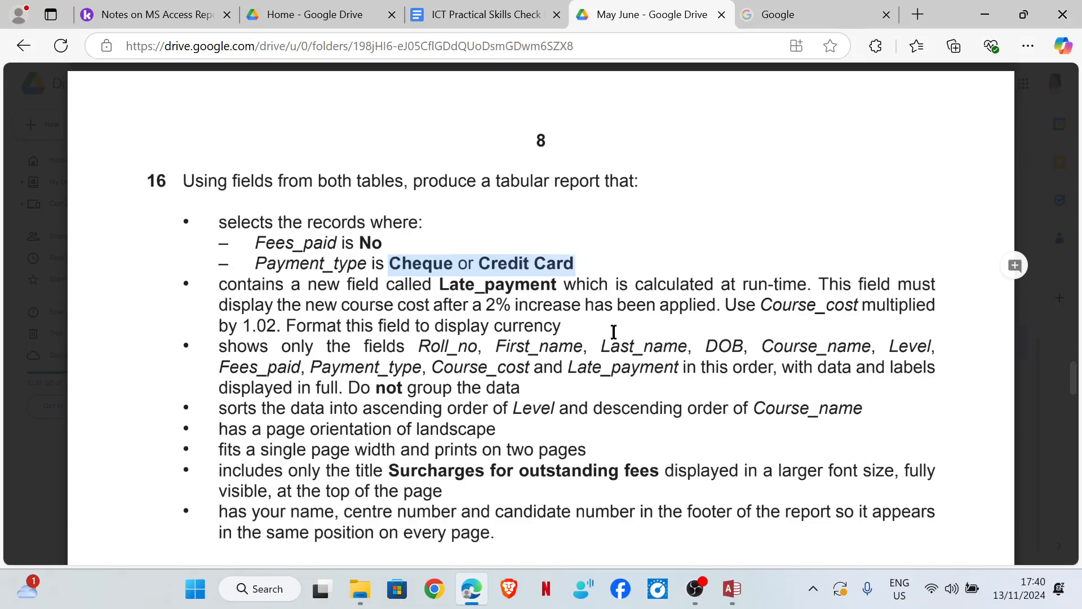
Return to Q1's design in Access, set the Payment_type criterion to "cheque or card", and run the query
mouse_move(738, 590)
left_click(732, 496)
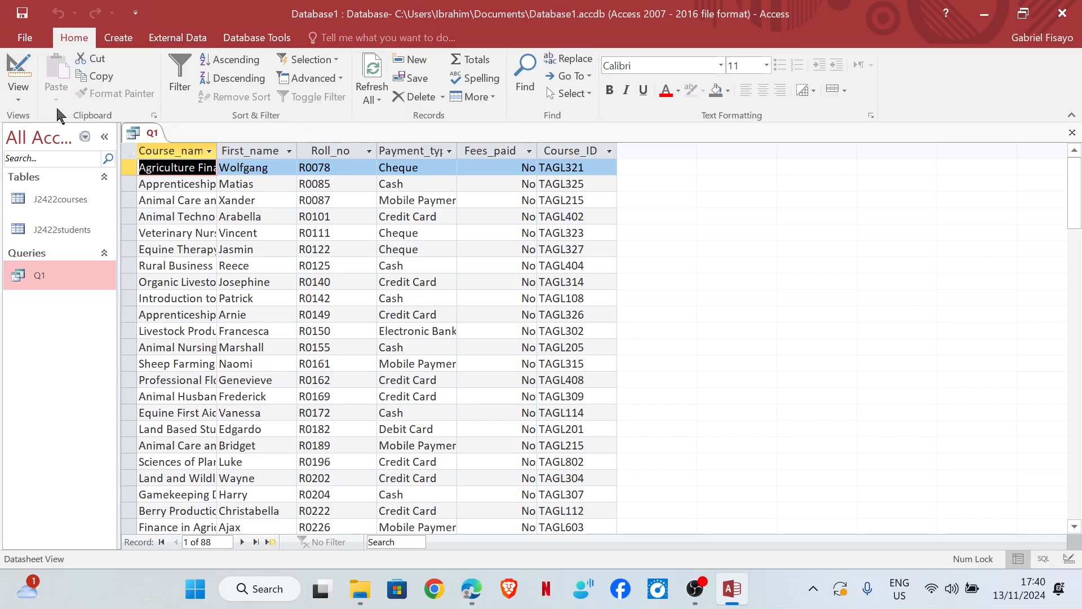
left_click(24, 104)
left_click(82, 195)
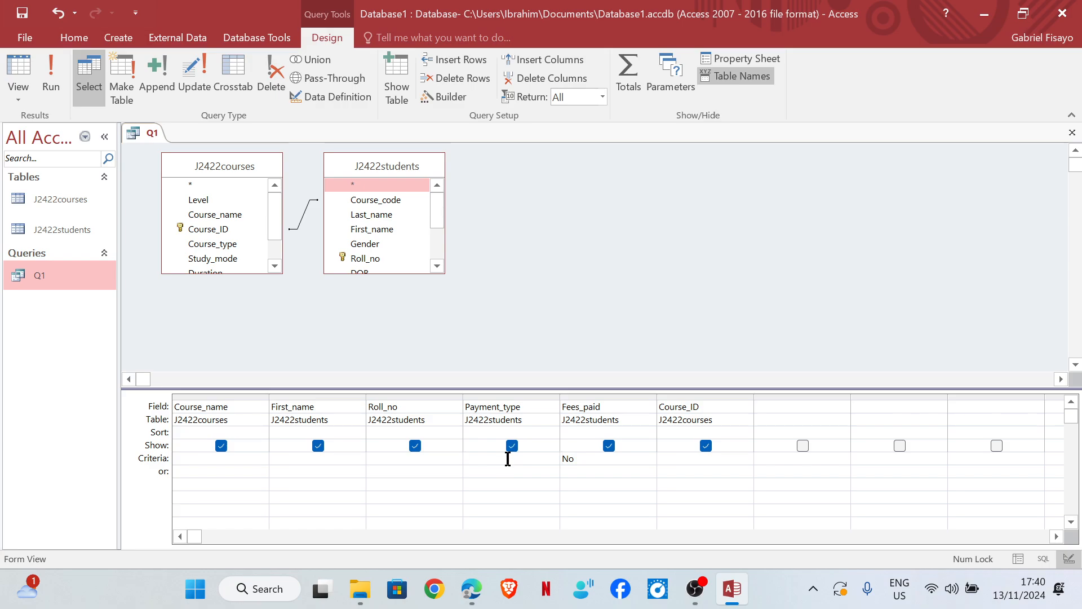
type("cheque or ")
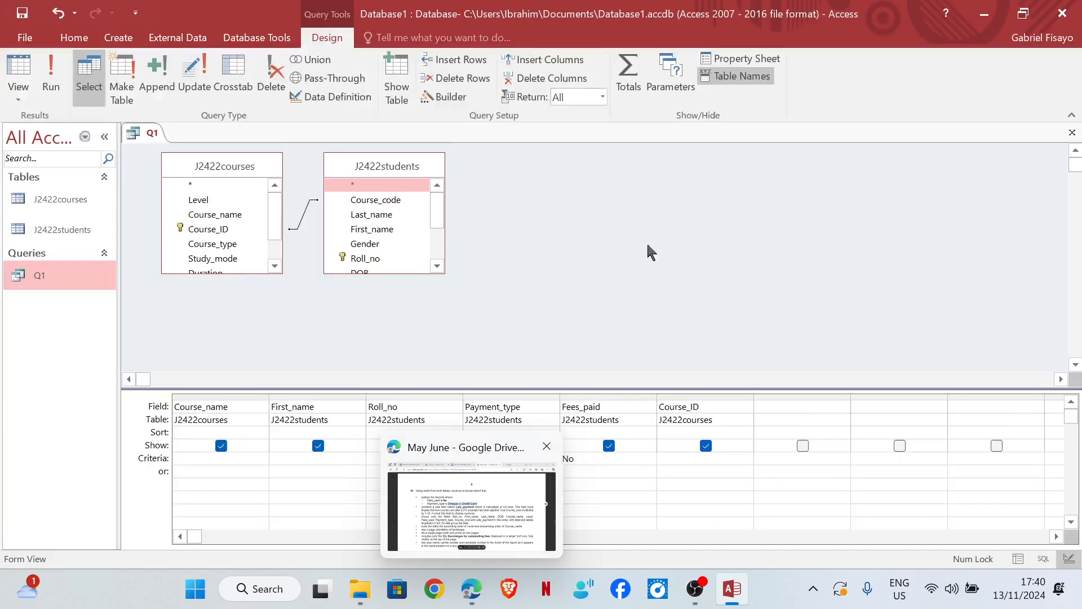
type("c")
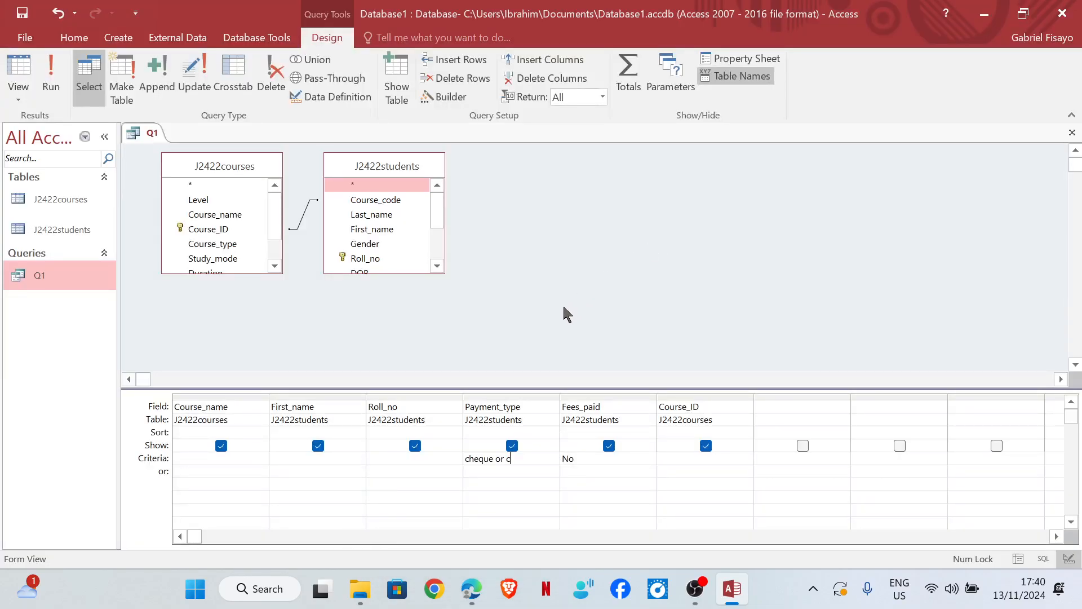
type("ard")
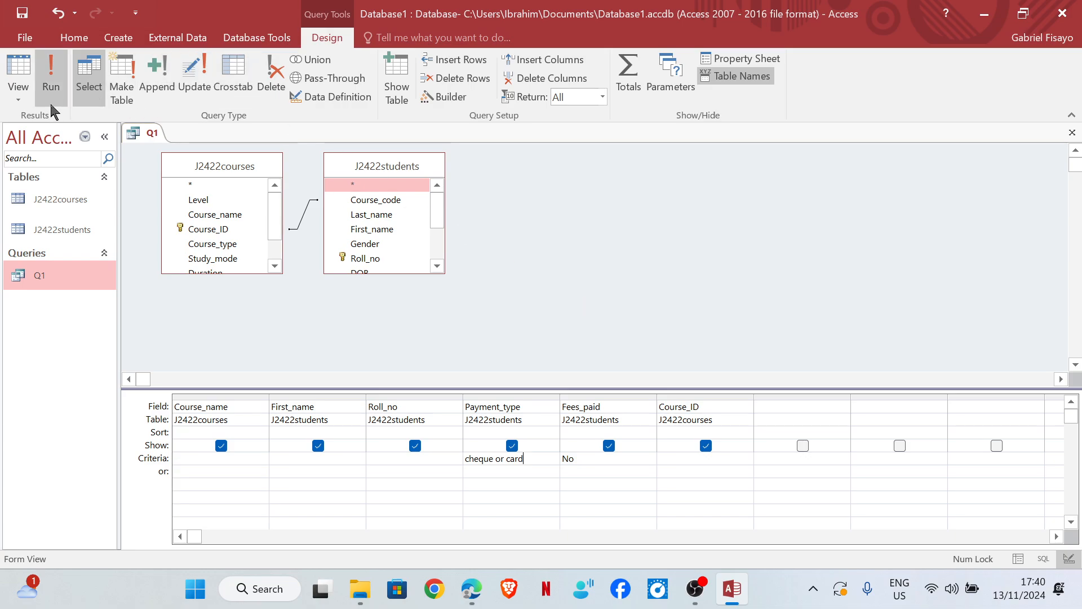
left_click(51, 79)
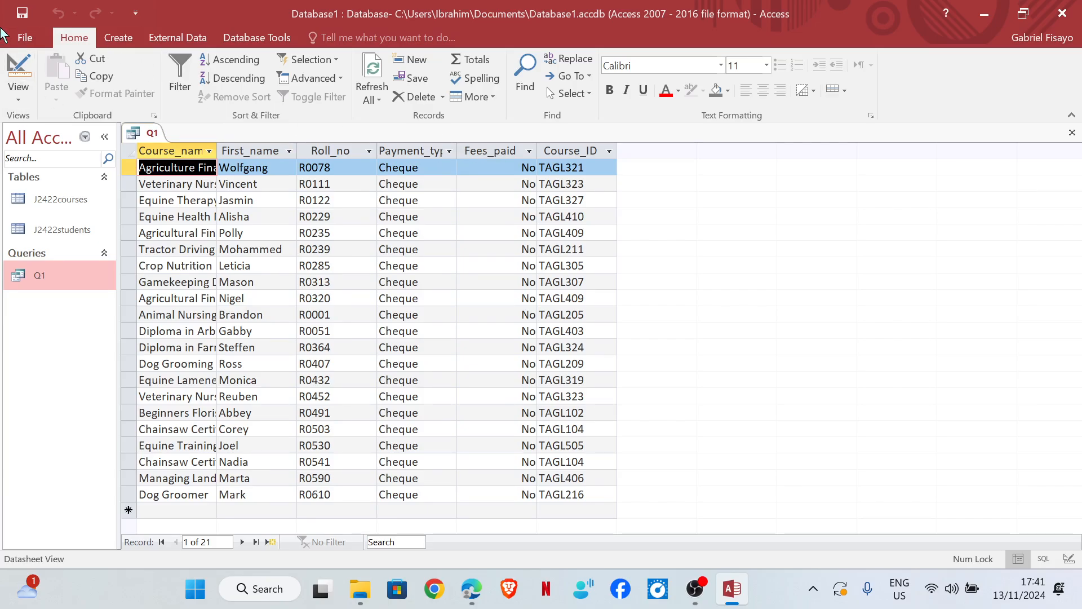
Clear the Fees_paid criterion in Q1's design, run the query, and review the Fees_paid values in the records
left_click(19, 76)
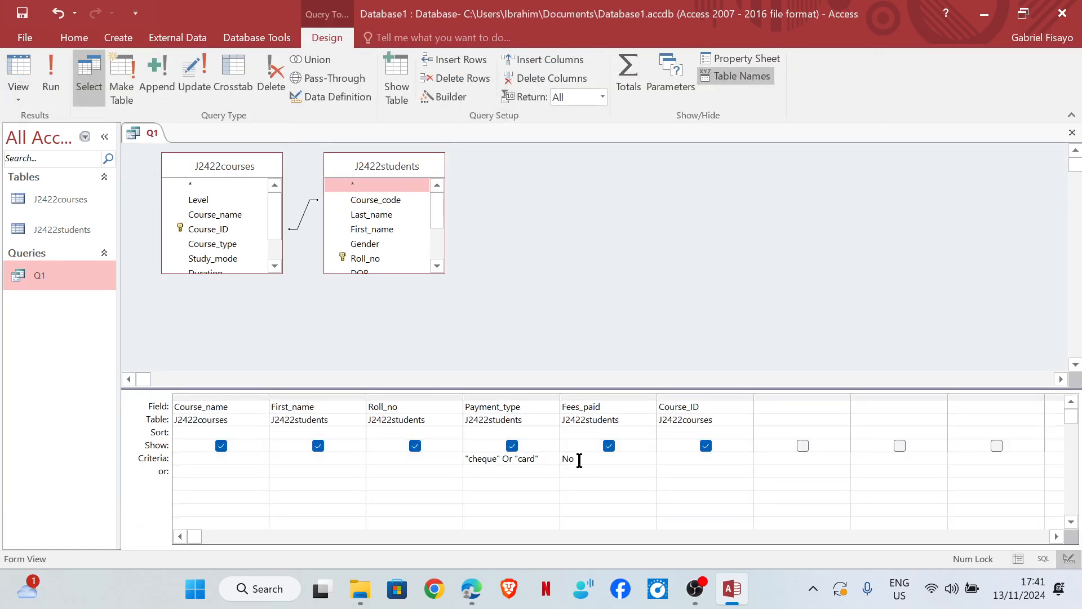
key("BackSpace")
left_click(51, 79)
scroll(452, 401, "down", 6)
scroll(452, 401, "up", 6)
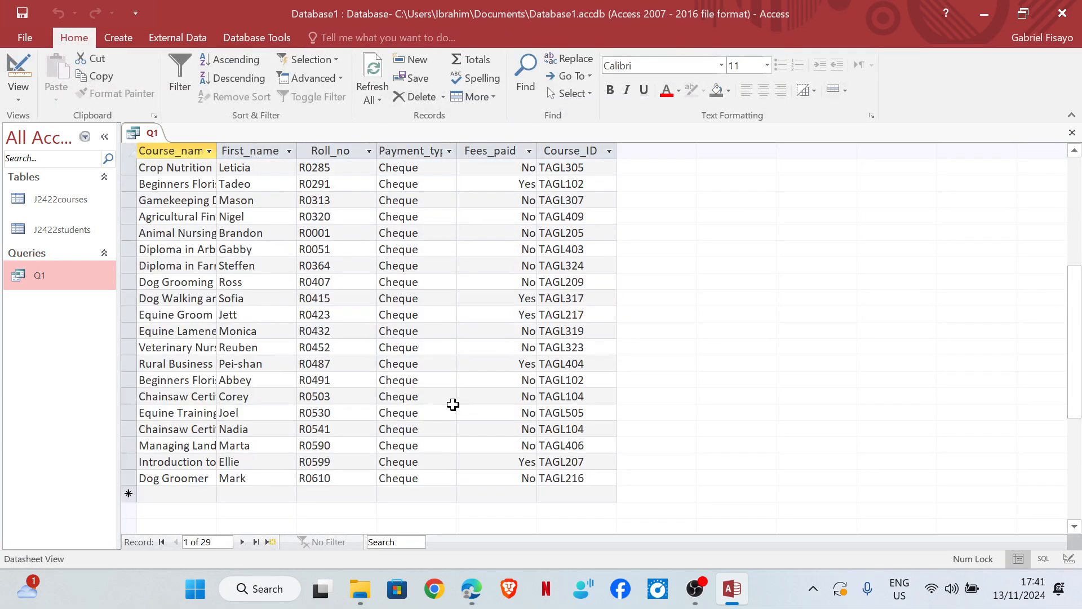
scroll(435, 391, "down", 4)
scroll(434, 391, "up", 4)
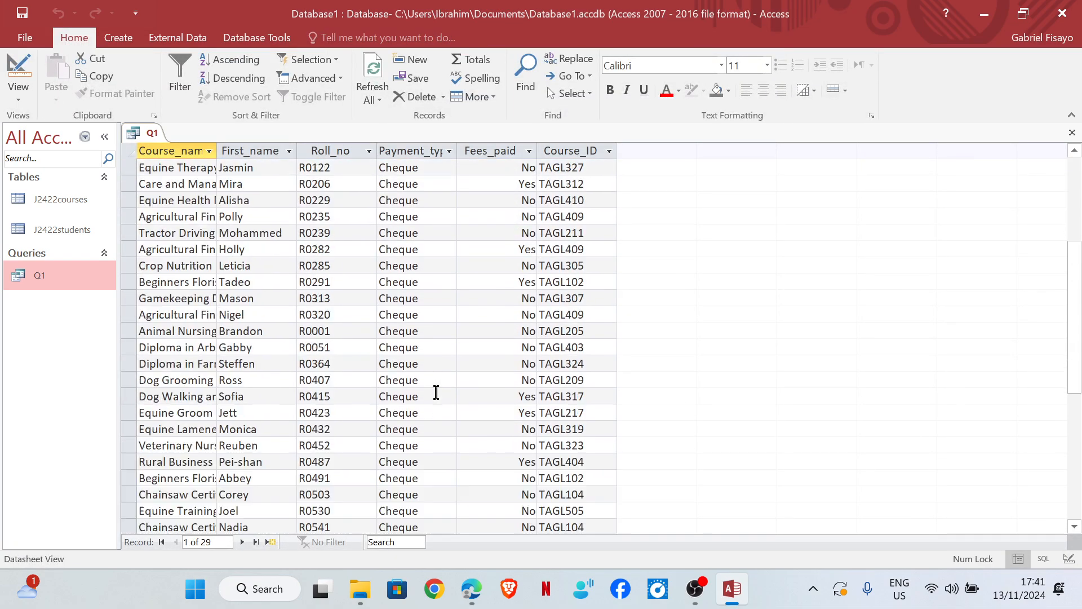
Return to Q1's design, restore the Fees_paid criterion to No, and run the query
left_click(18, 93)
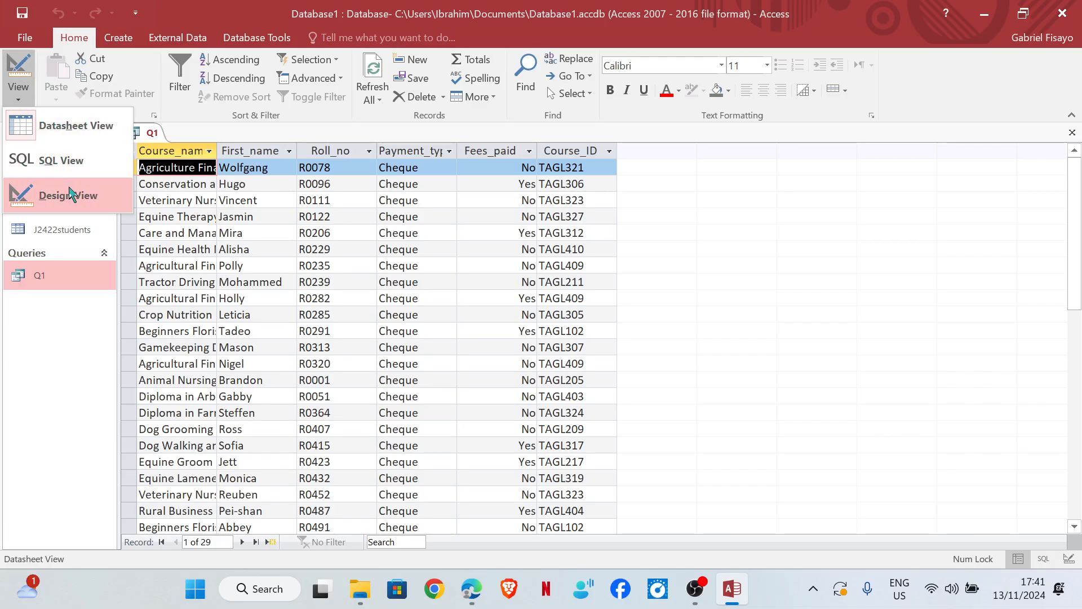
left_click(75, 131)
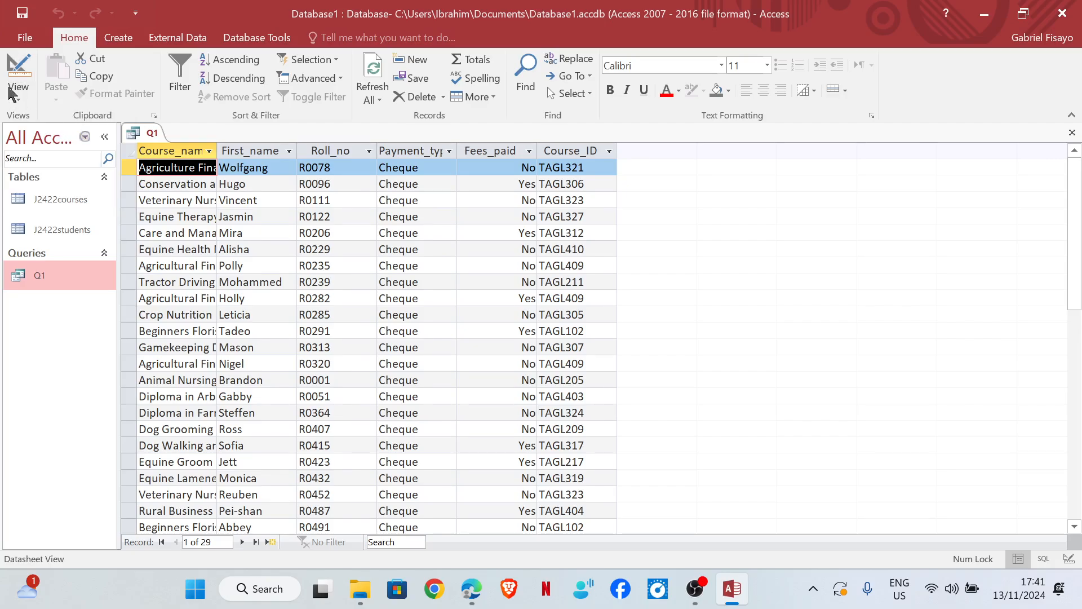
left_click(19, 68)
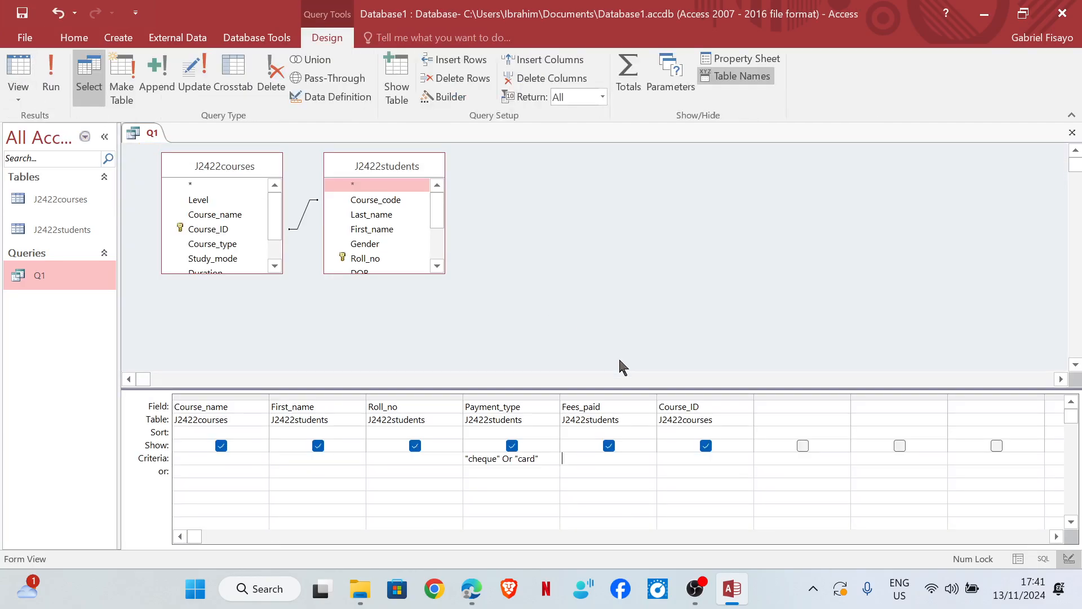
left_click(611, 459)
type("No")
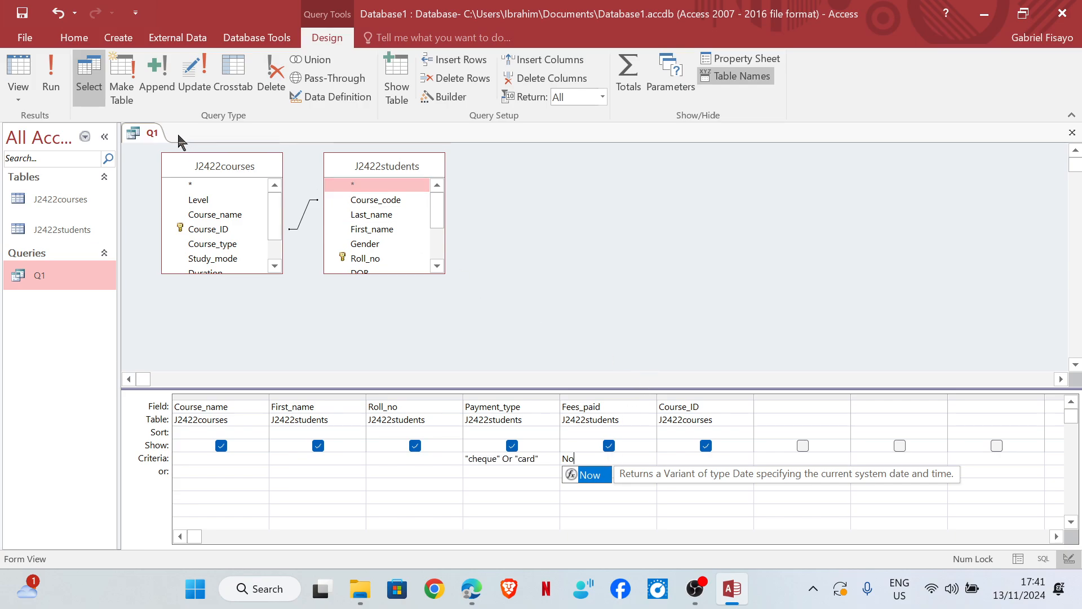
left_click(50, 73)
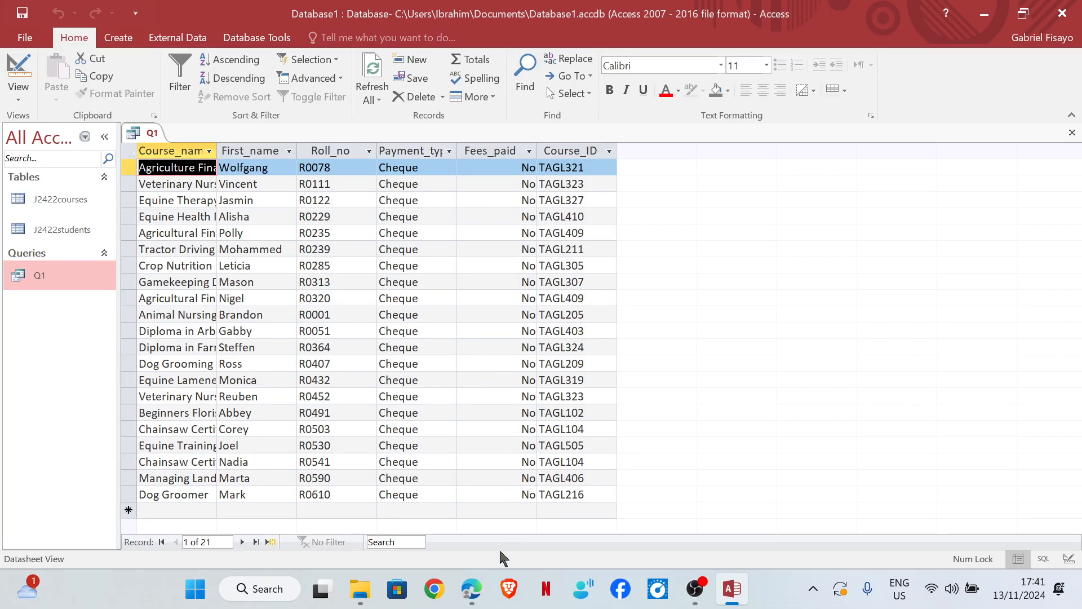
Switch to the browser and check the Perform searches section of the ICT Practical Skills Check List
mouse_move(471, 588)
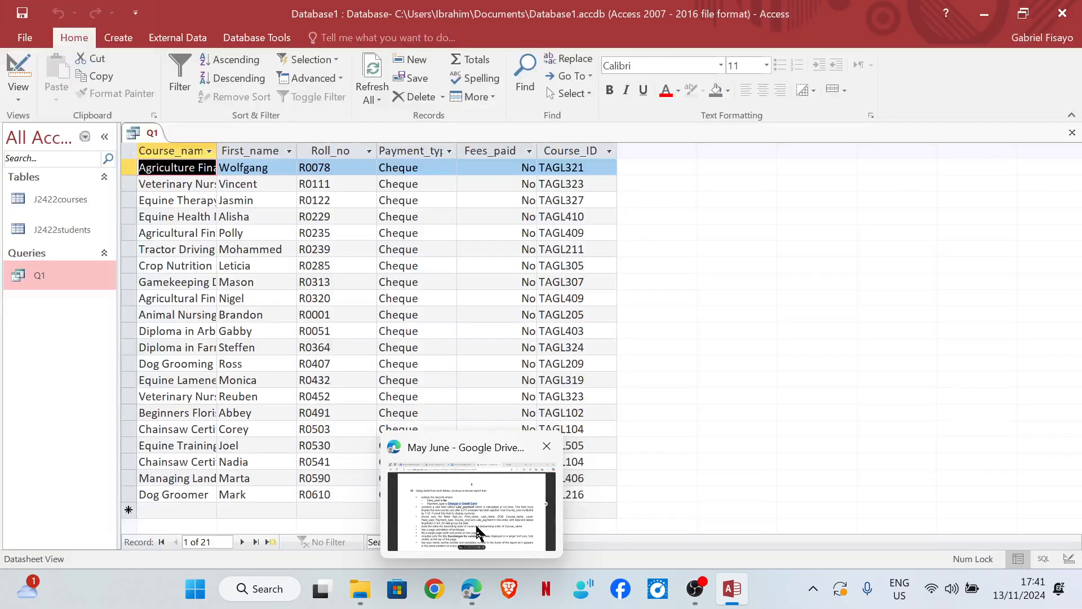
left_click(479, 533)
left_click(507, 15)
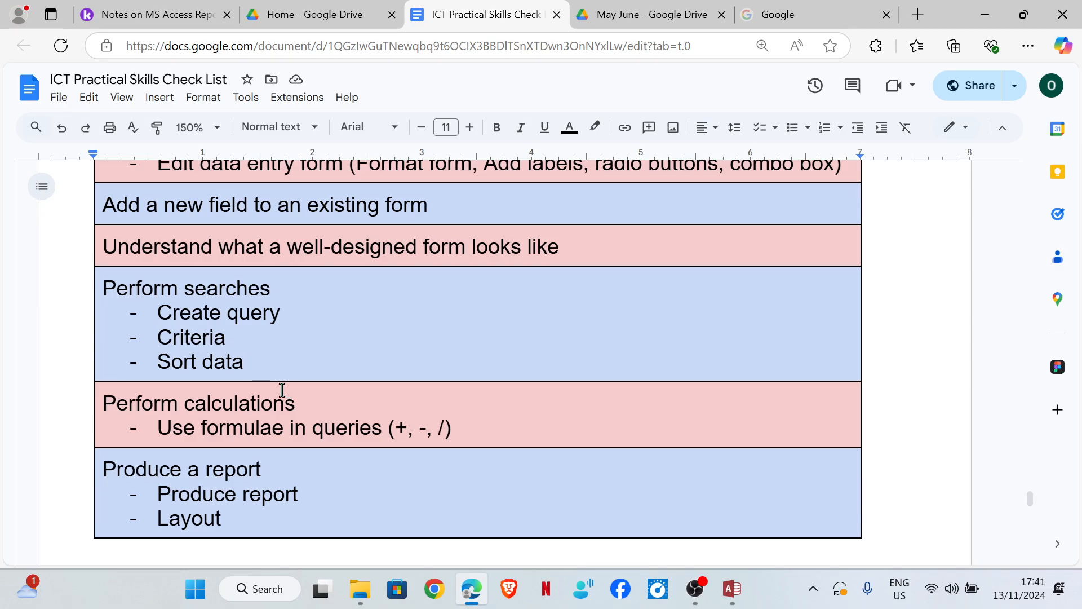
Switch to Access, temporarily hide Fees_paid from Q1's results, run the query, and make the field shown again in the design
mouse_move(742, 586)
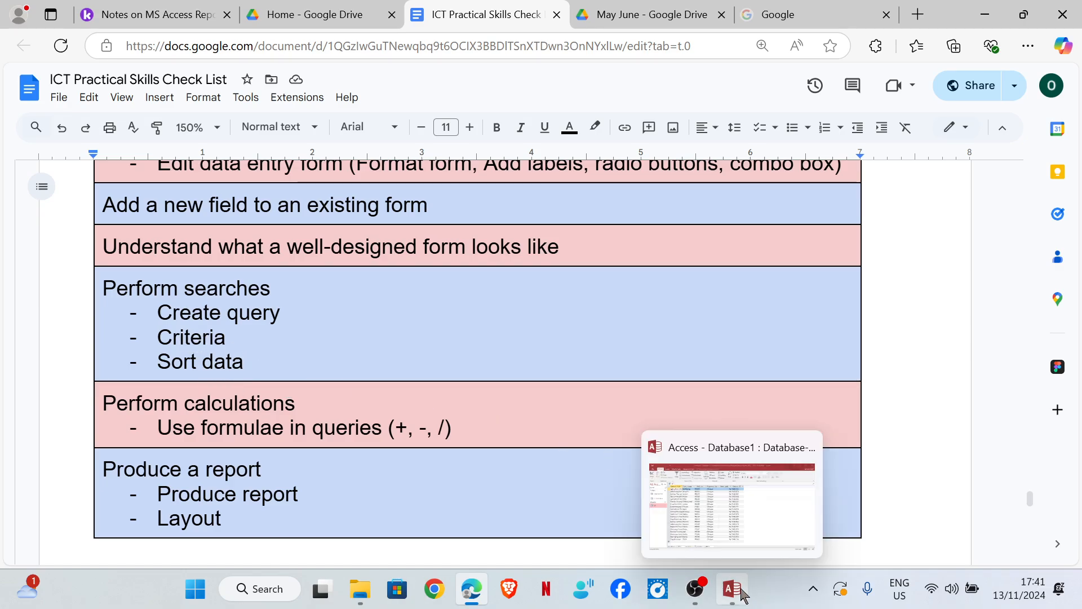
left_click(732, 511)
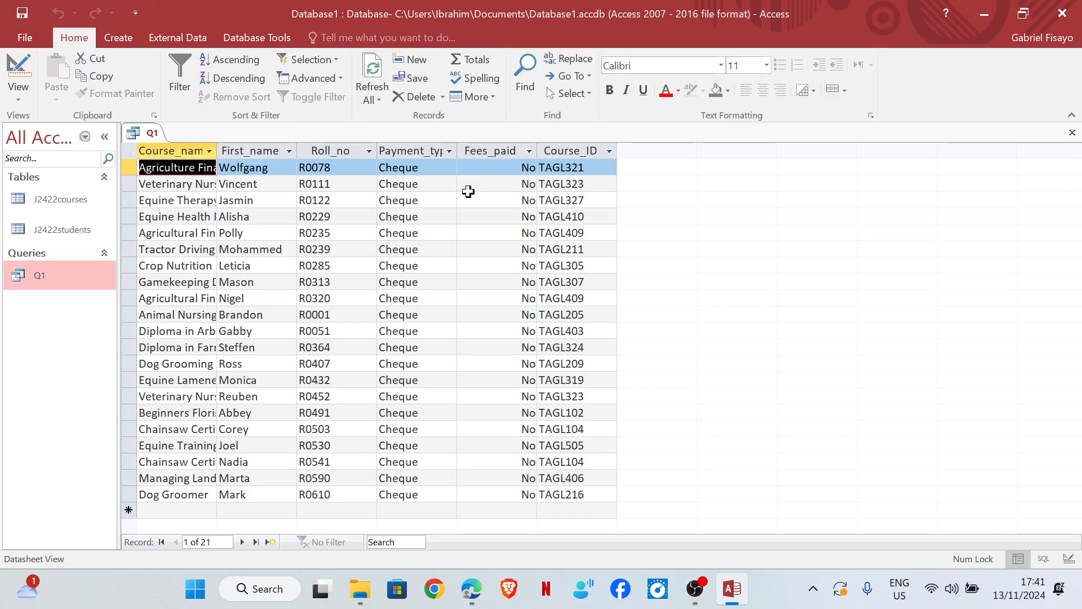
left_click(18, 97)
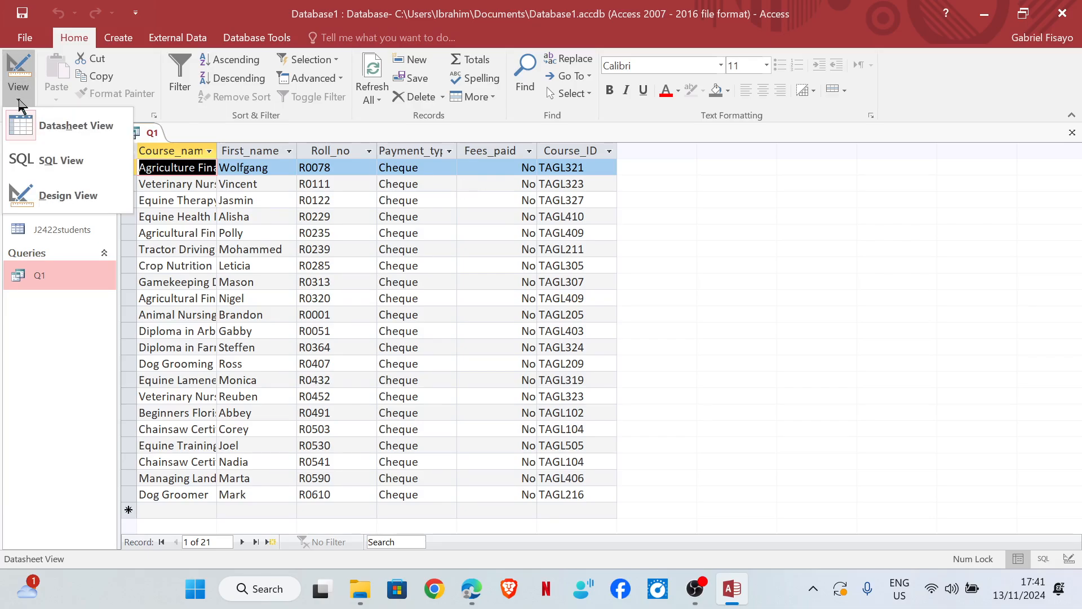
left_click(42, 197)
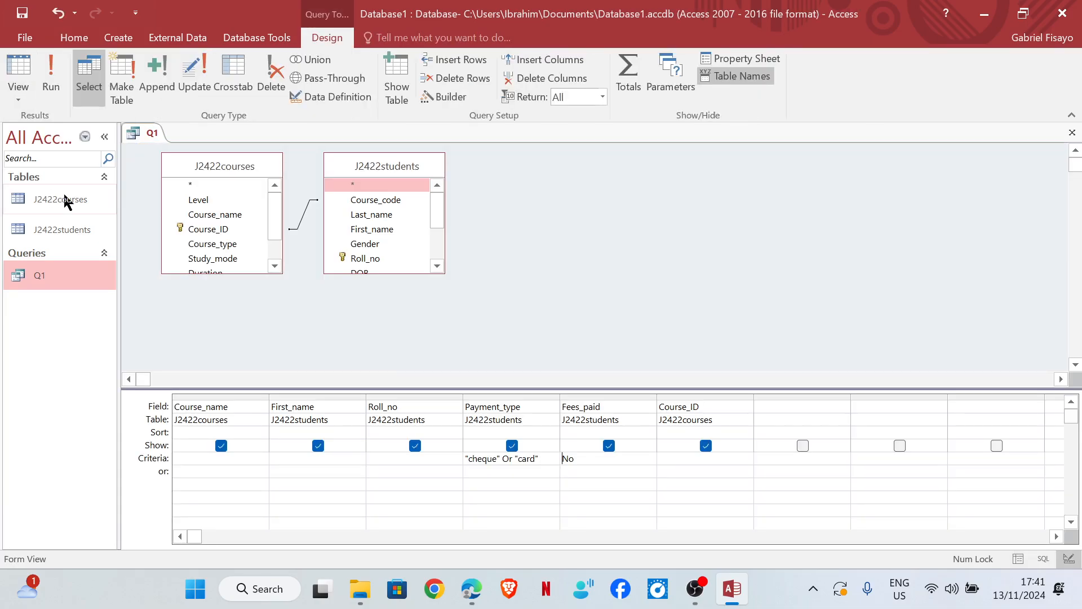
left_click(609, 446)
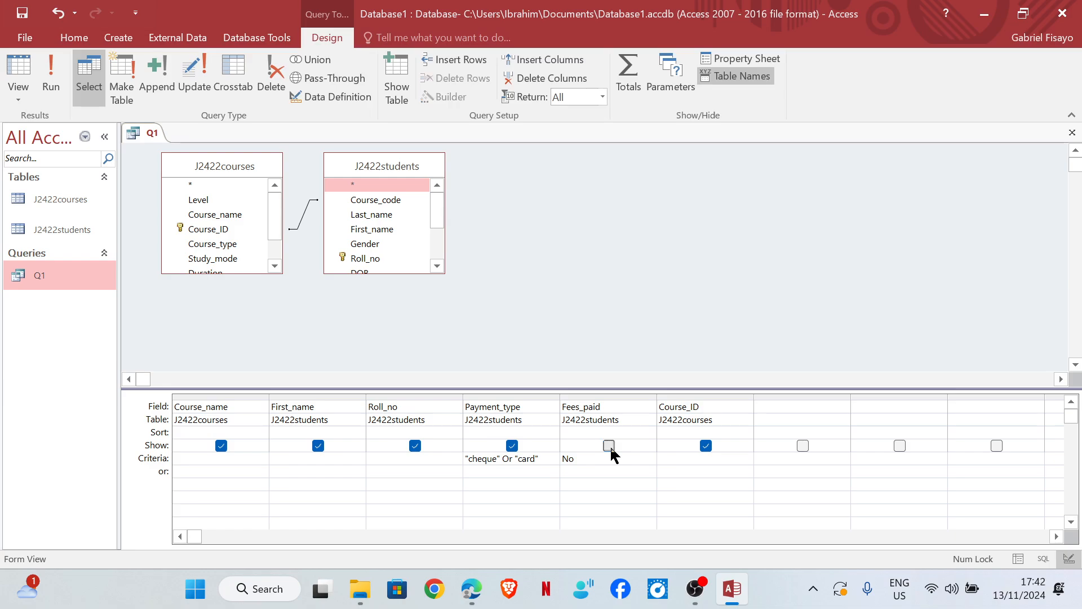
left_click(51, 76)
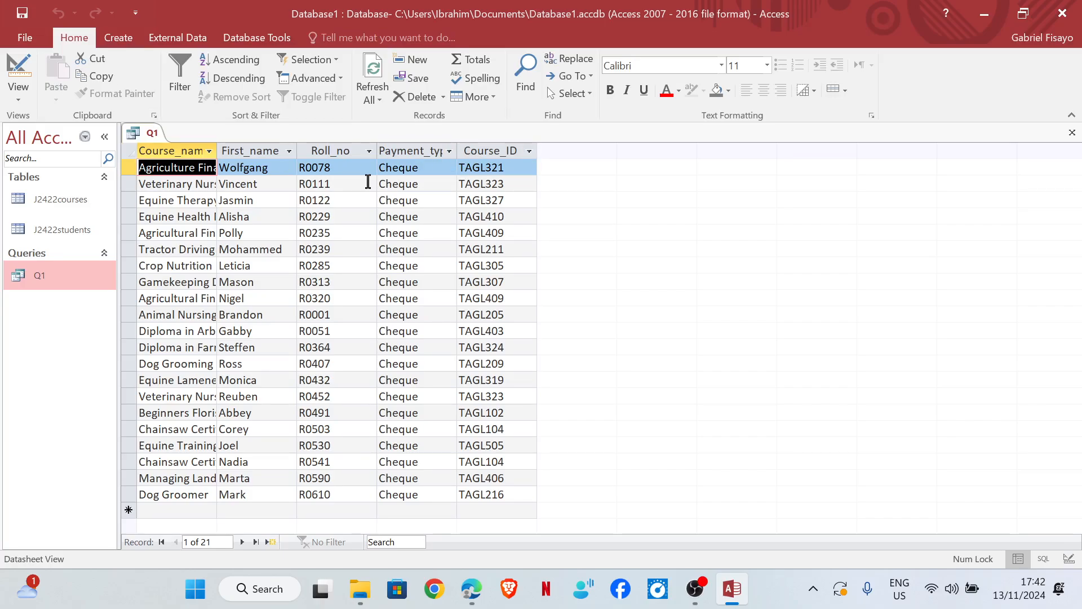
left_click(17, 70)
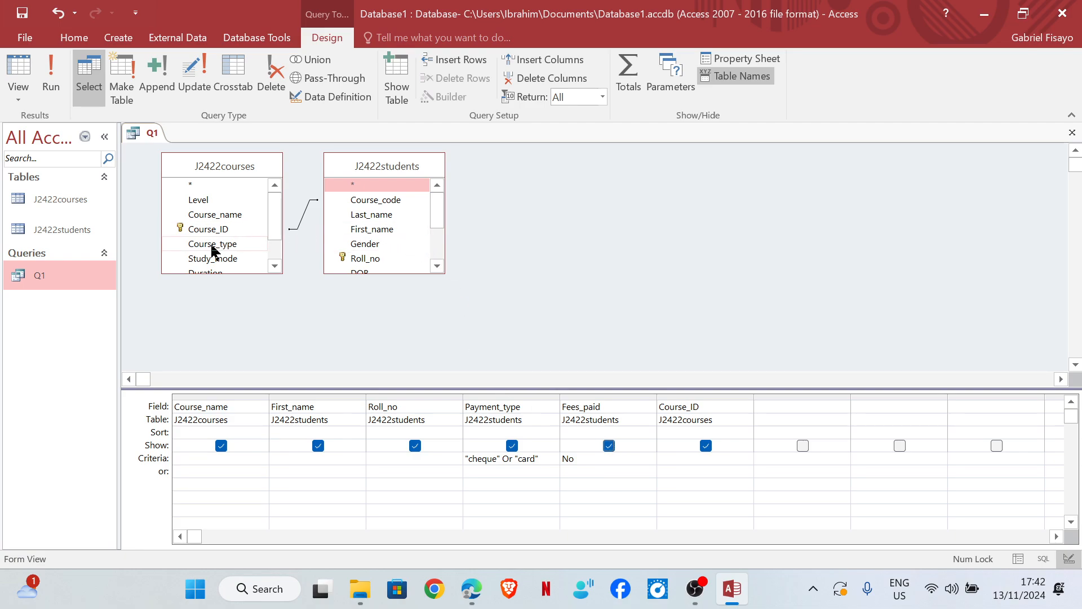
Add the Gender field from J2422students to Q1 as the column after Course_ID and run the query
scroll(213, 252, "down", 1)
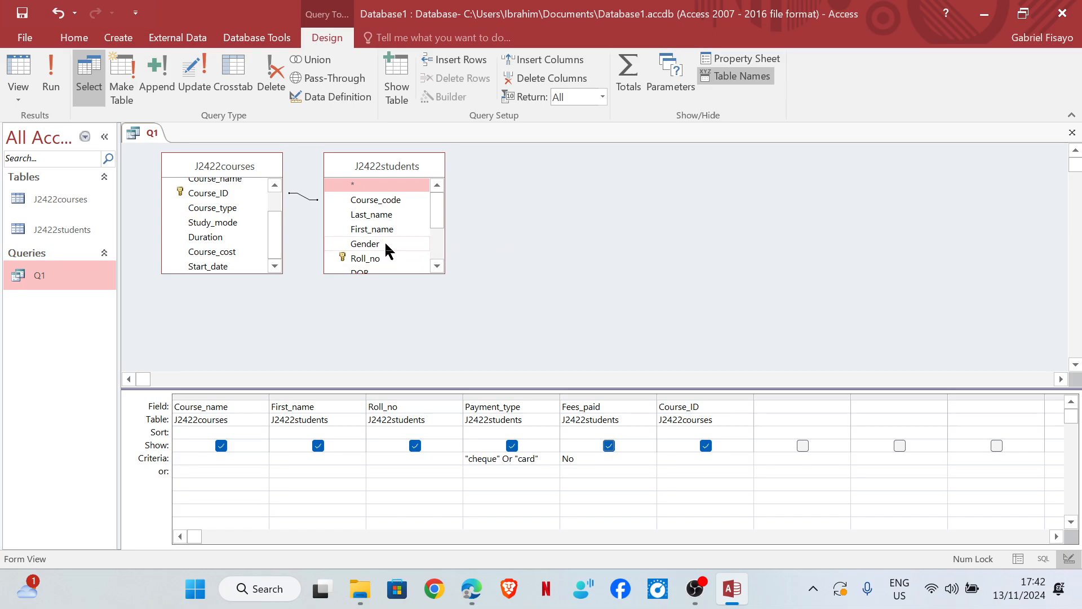
left_click_drag(385, 244, 786, 418)
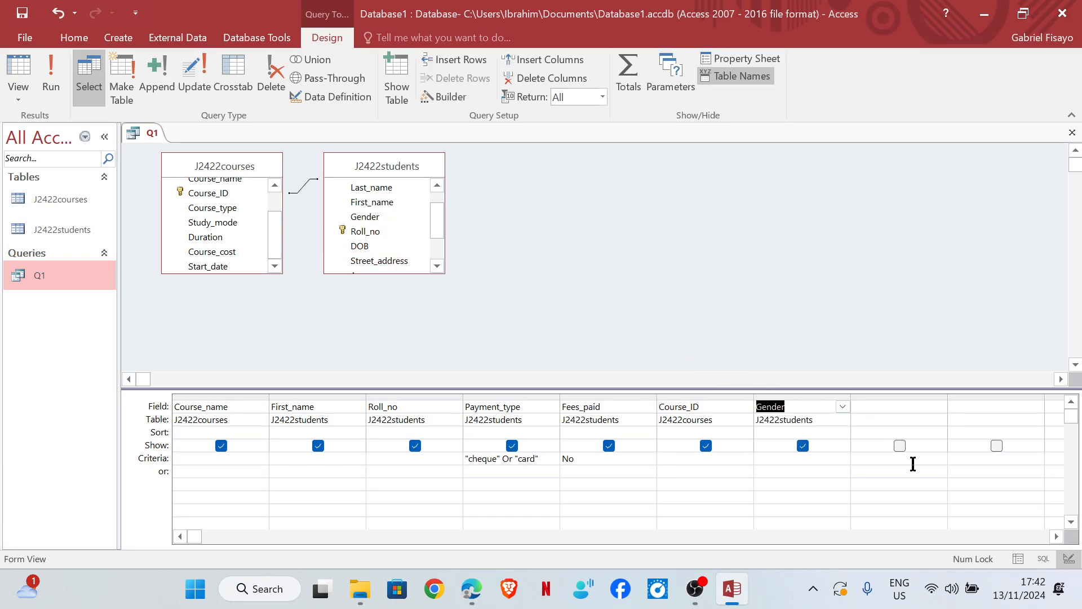
left_click(51, 76)
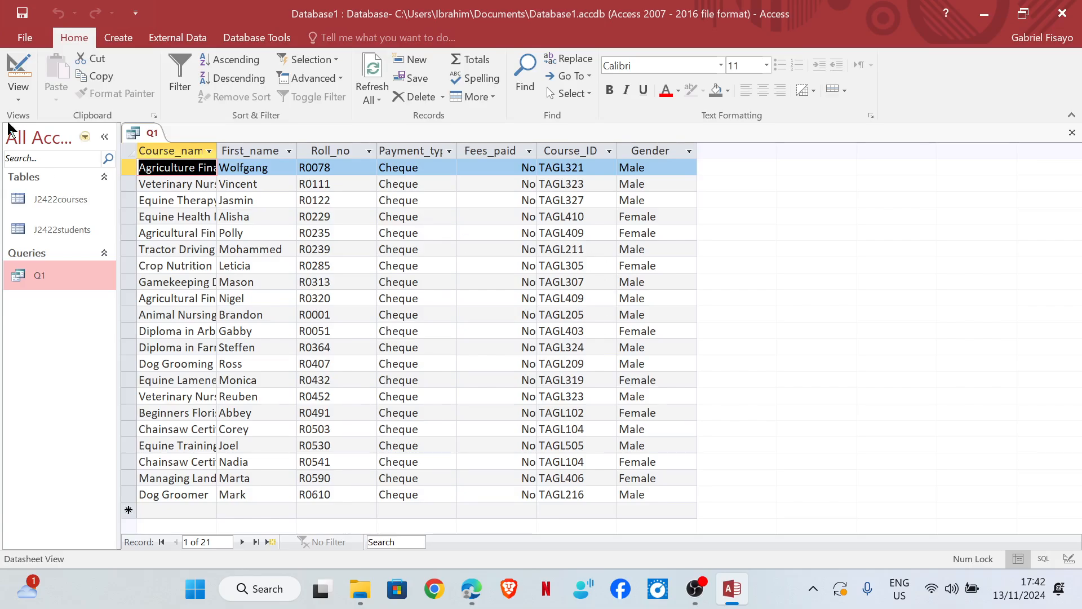
Check the Sort data item in the browser's ICT Practical Skills Check List and return to Q1's datasheet in Access
left_click(22, 70)
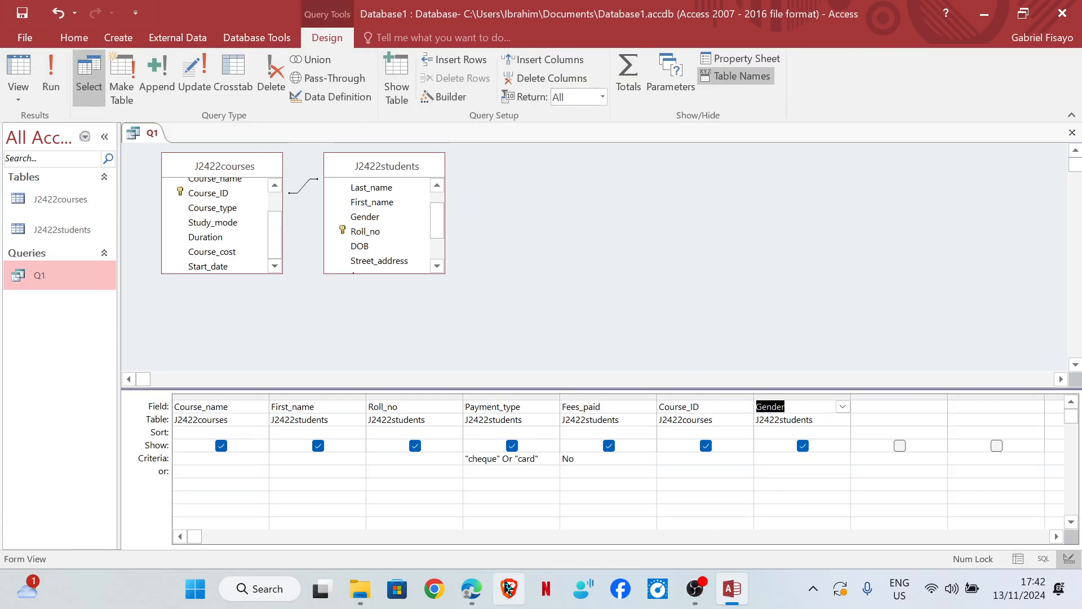
mouse_move(471, 588)
left_click(463, 532)
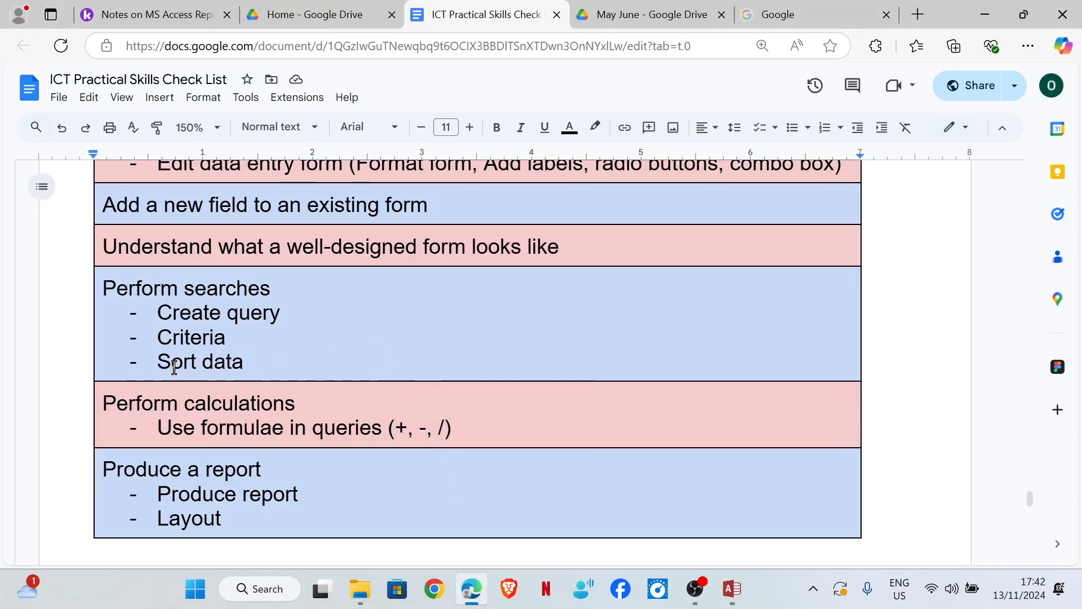
left_click(731, 589)
left_click(10, 75)
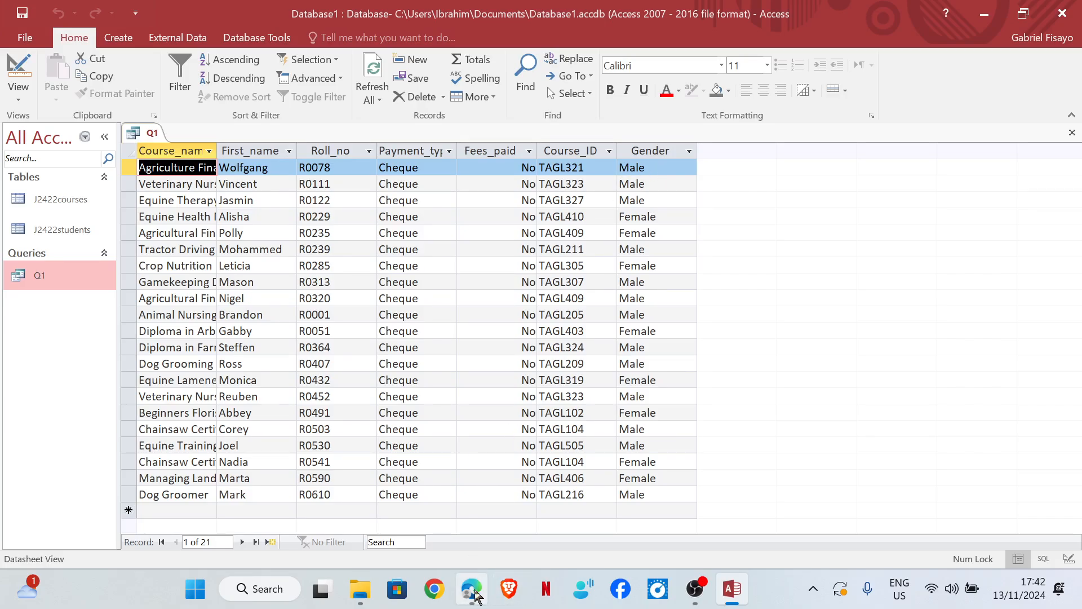
Open Notes on MS Access Report in the browser and read the Sorting section on ascending and descending order
mouse_move(471, 589)
left_click(454, 479)
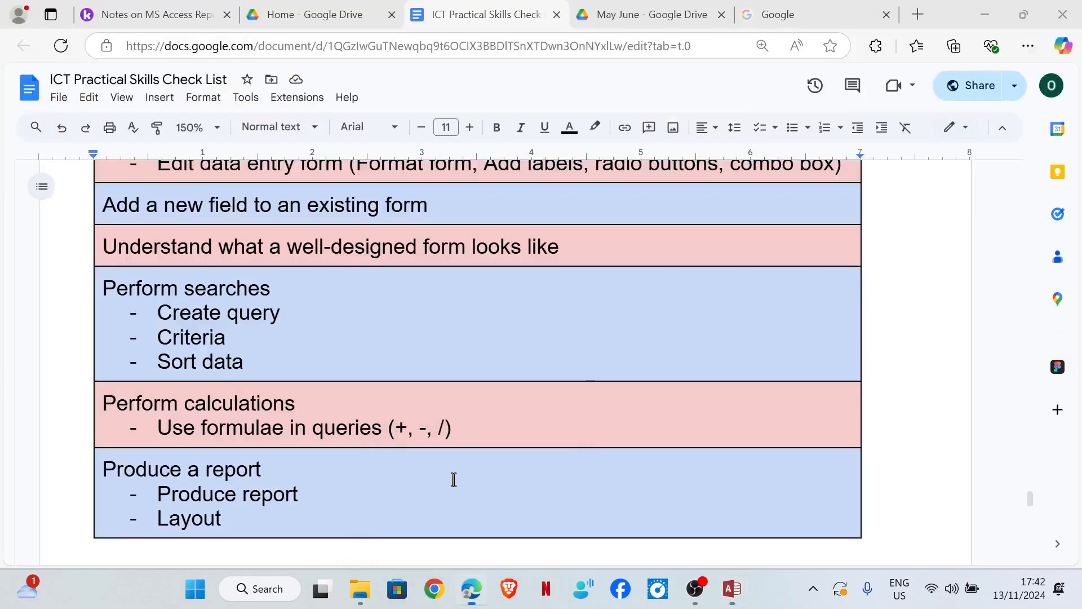
left_click(314, 13)
left_click(109, 12)
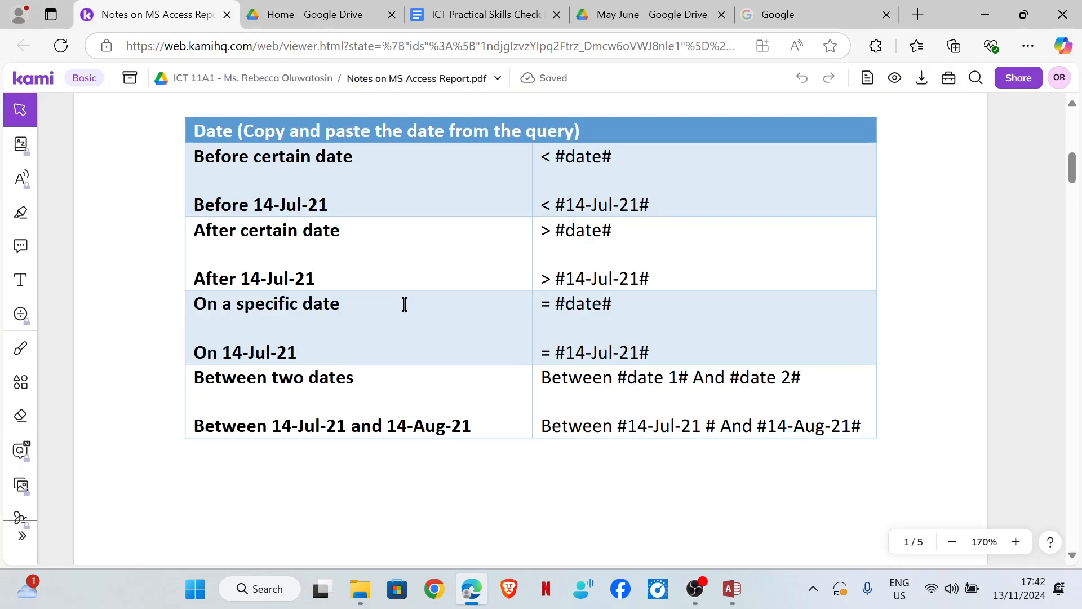
scroll(404, 305, "down", 10)
scroll(404, 304, "down", 10)
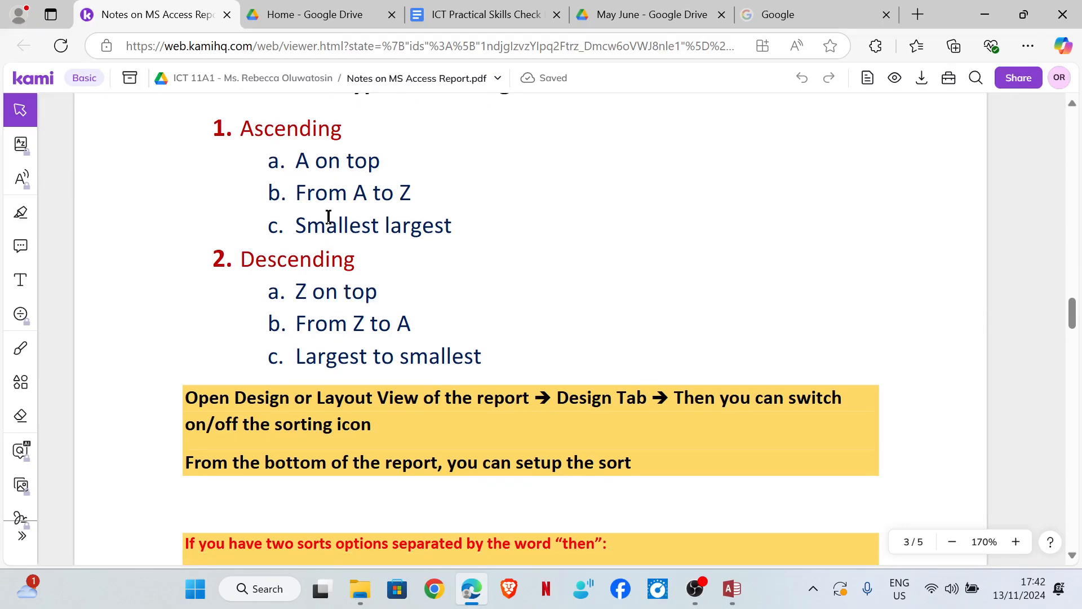
scroll(328, 217, "up", 2)
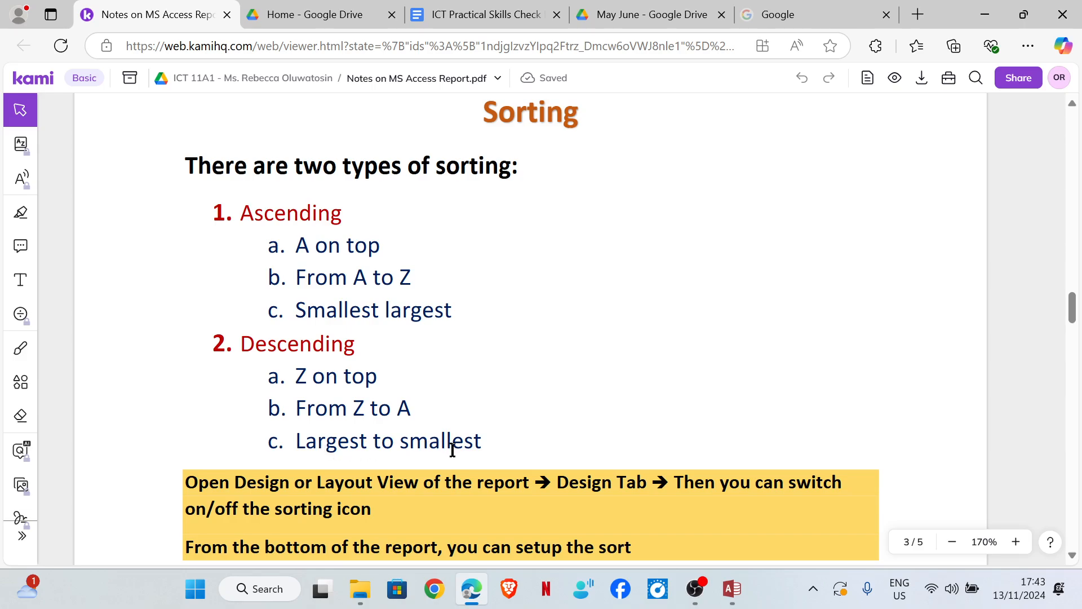
Switch to Access, sort Q1 by the Gender field in ascending order in the design, and run the query
mouse_move(739, 581)
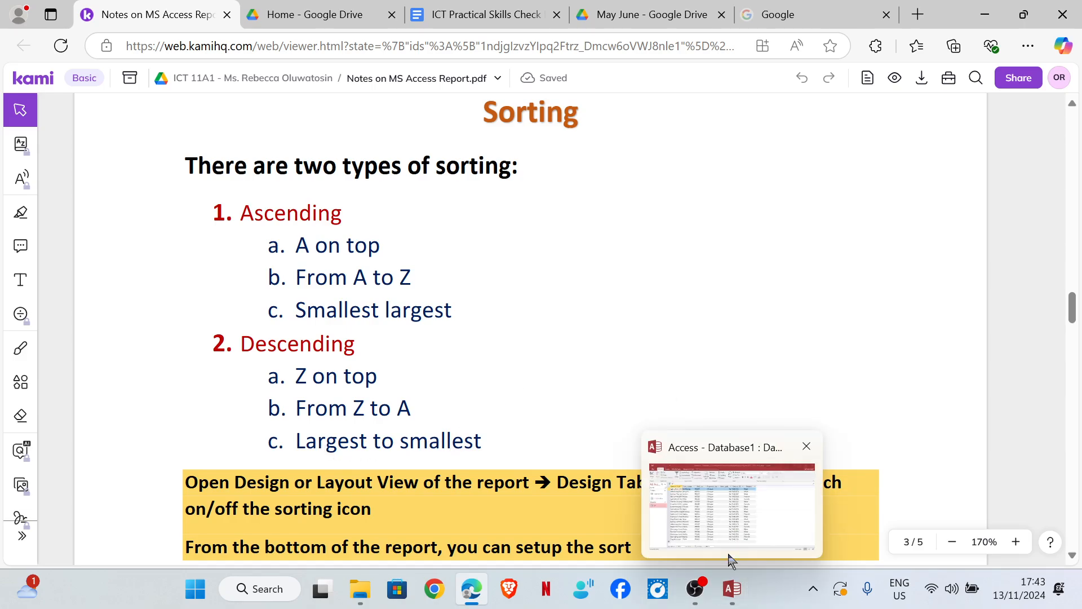
left_click(729, 525)
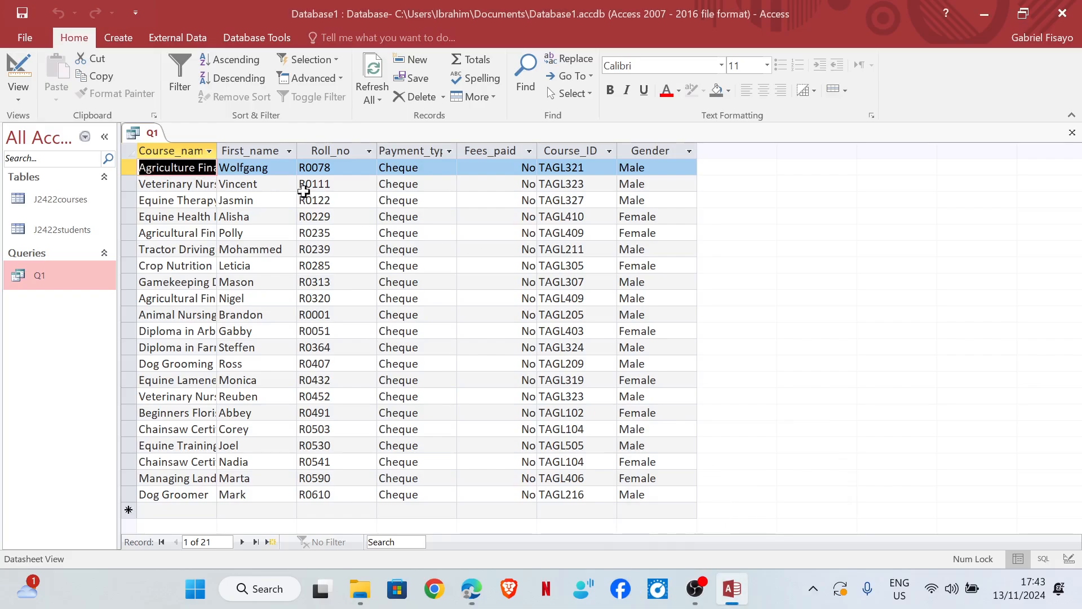
left_click(18, 74)
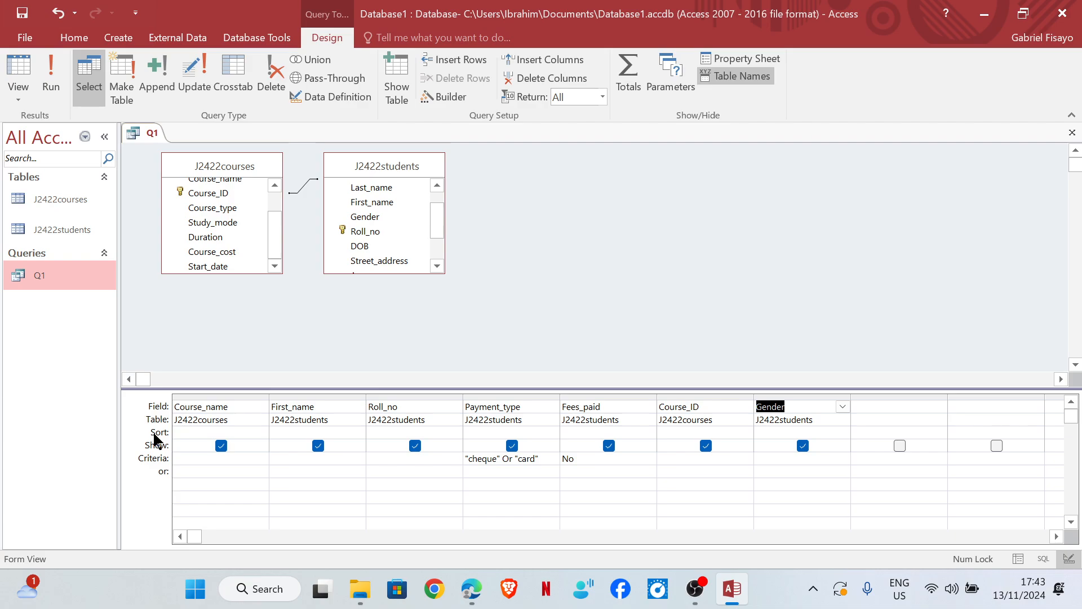
left_click(51, 74)
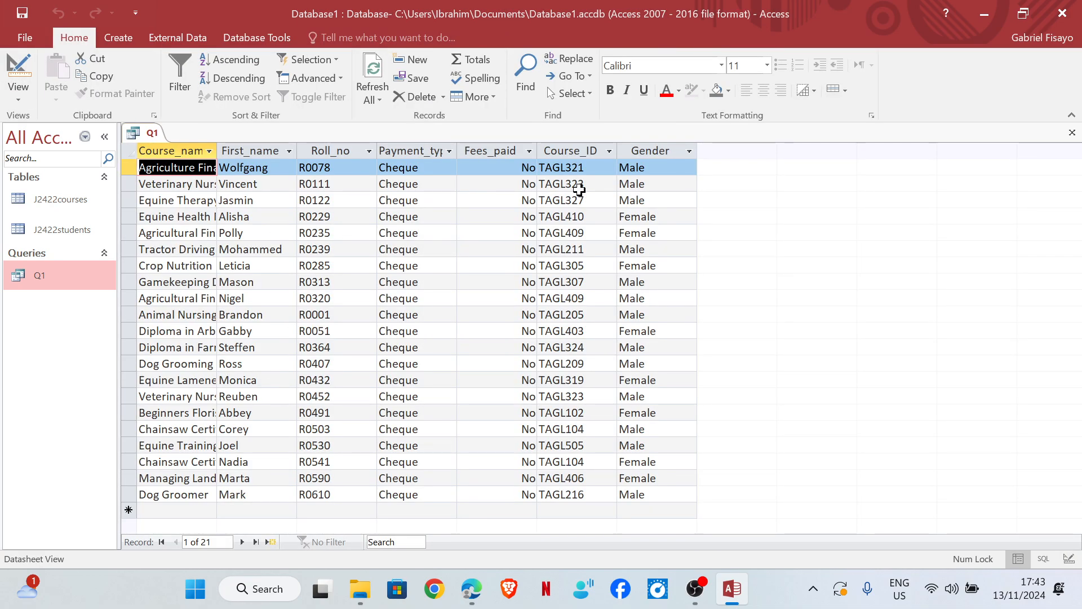
left_click(19, 76)
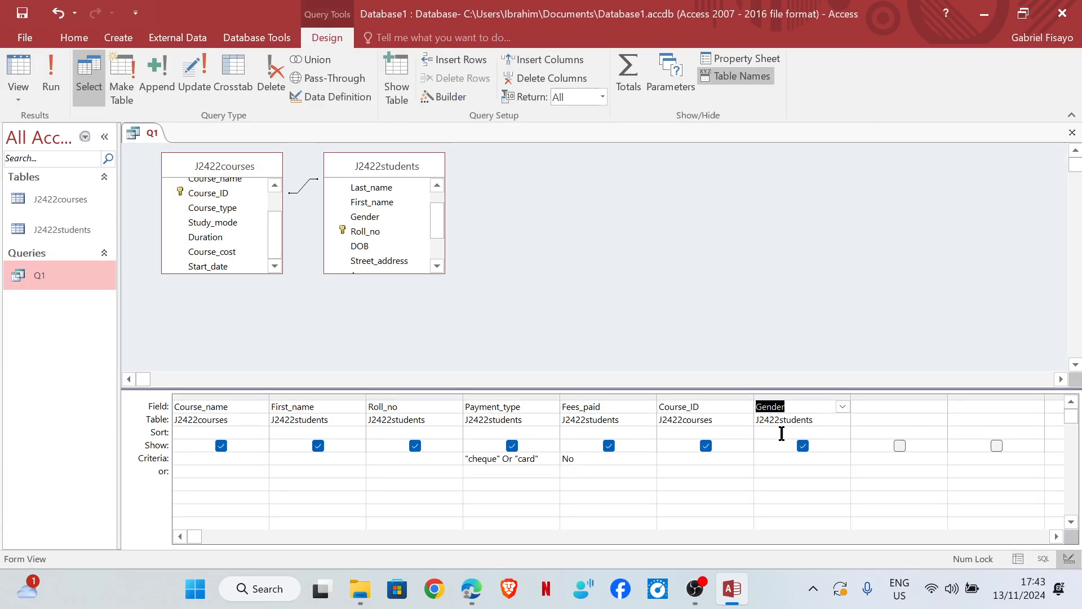
left_click(51, 79)
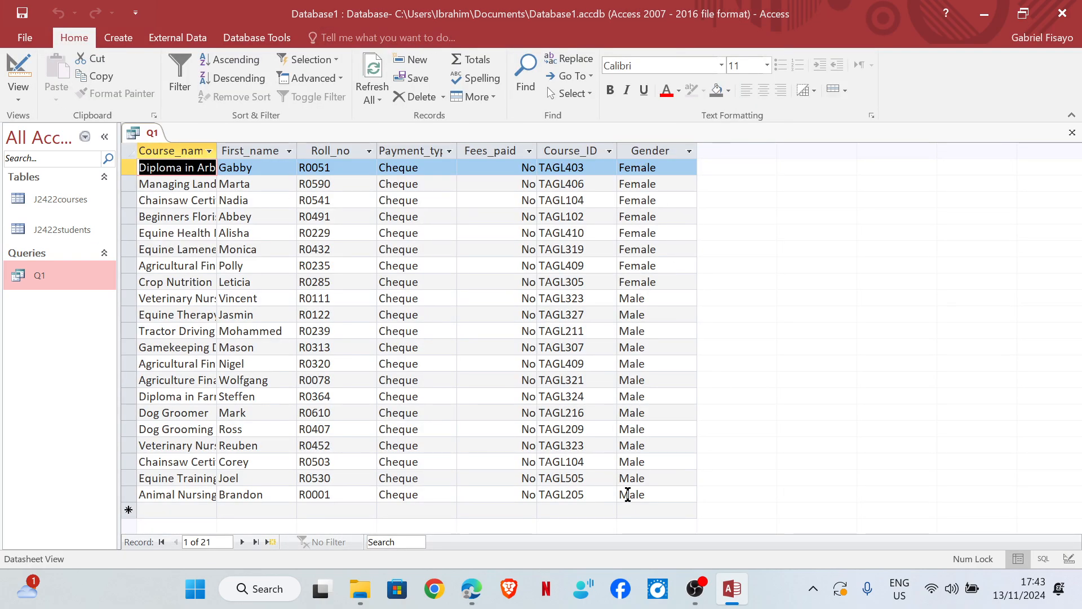
Switch to the browser and check the Perform calculations item in the ICT Practical Skills Check List
mouse_move(473, 593)
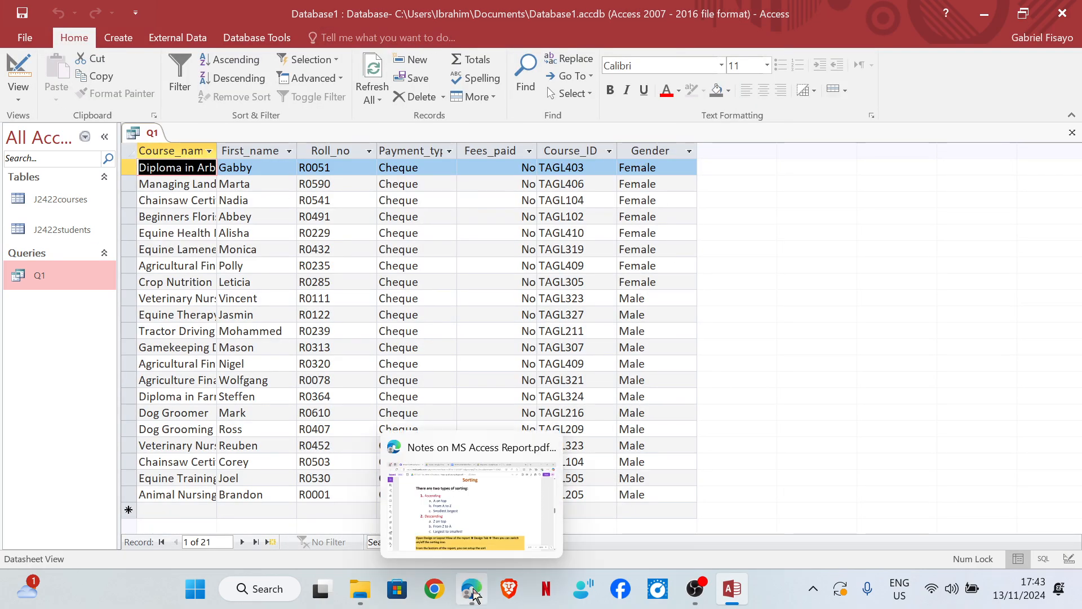
left_click(471, 462)
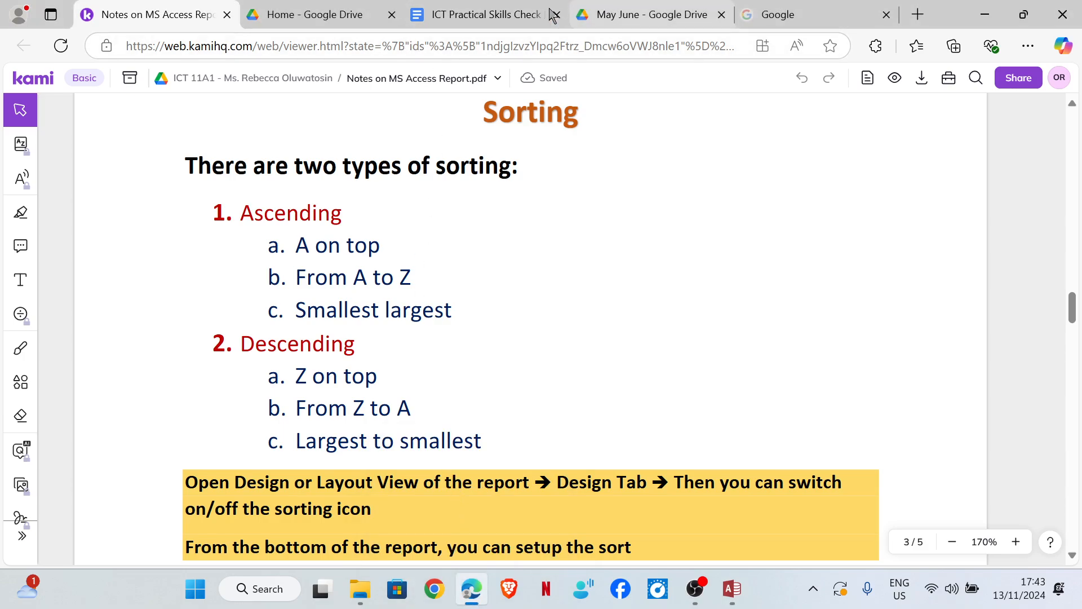
left_click(490, 15)
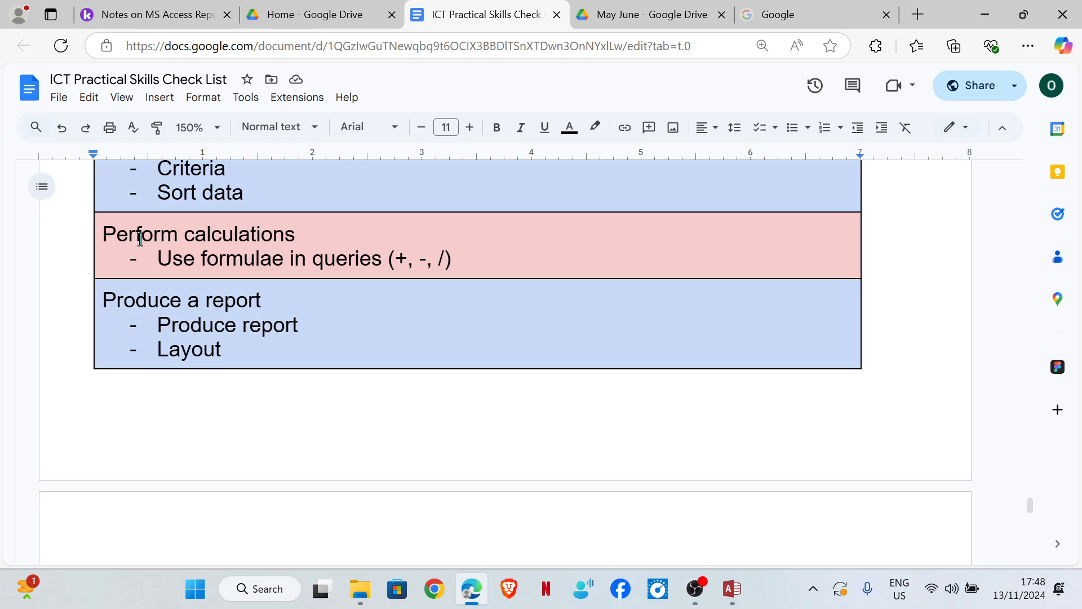
Switch to Access, add the calculated field Discount: [course_cost] * 2 beside Course_cost in J2422courses Query, and run it
left_click(732, 589)
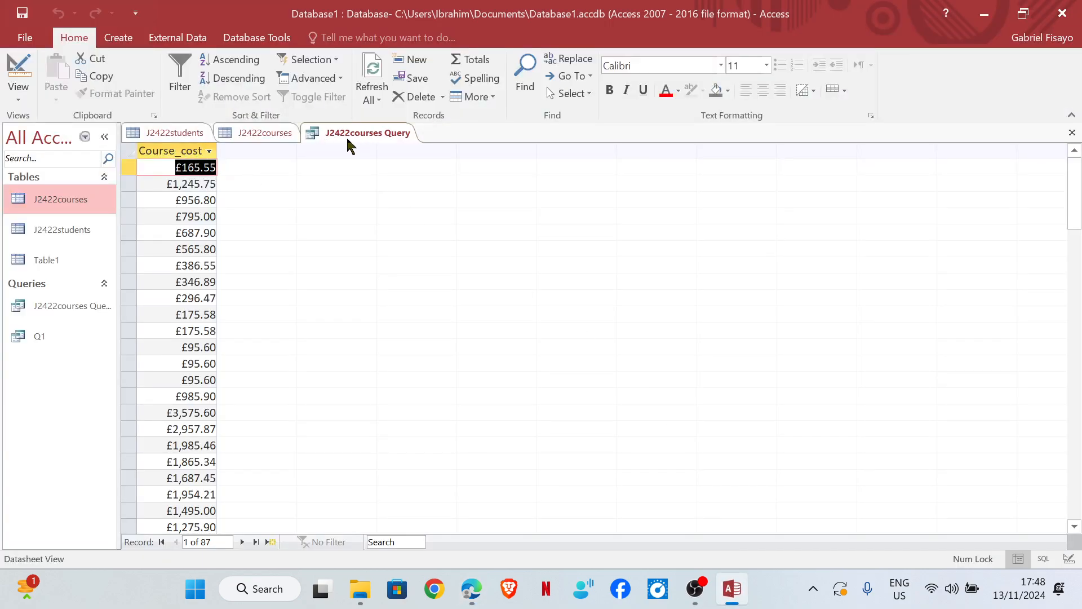
left_click(19, 71)
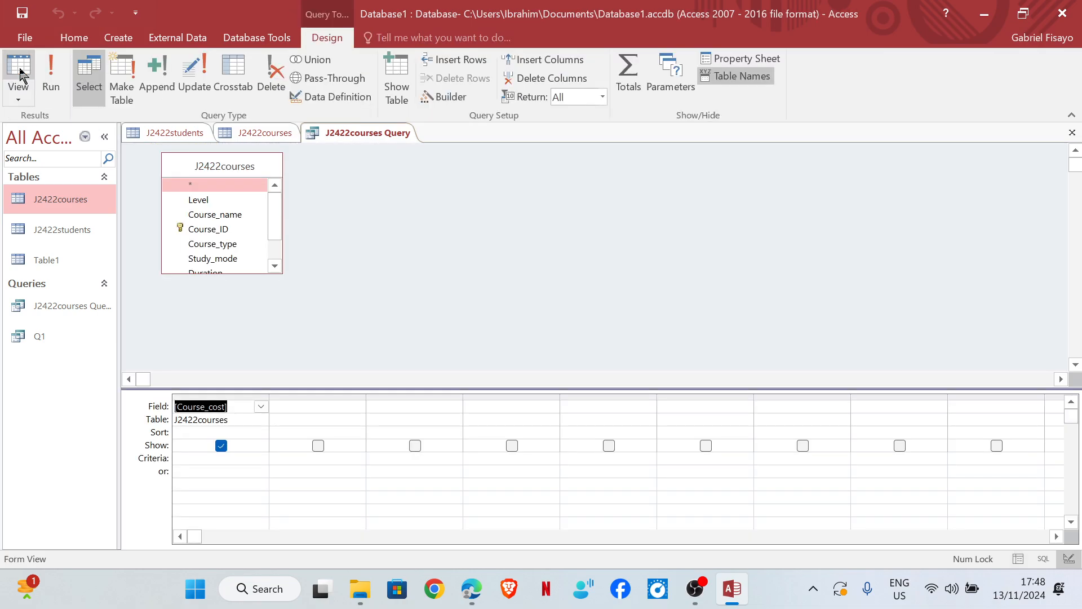
left_click(297, 410)
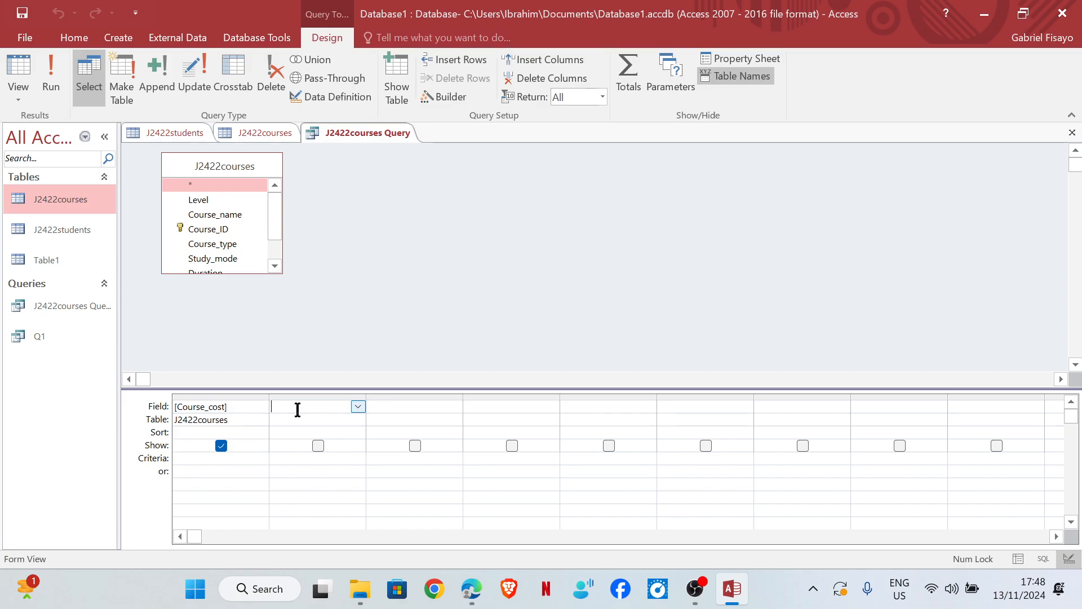
type("Discou")
type("Cour")
key("BackSpace")
key("BackSpace")
key("BackSpace")
key("BackSpace")
type("[course_cost] * 2")
left_click(53, 82)
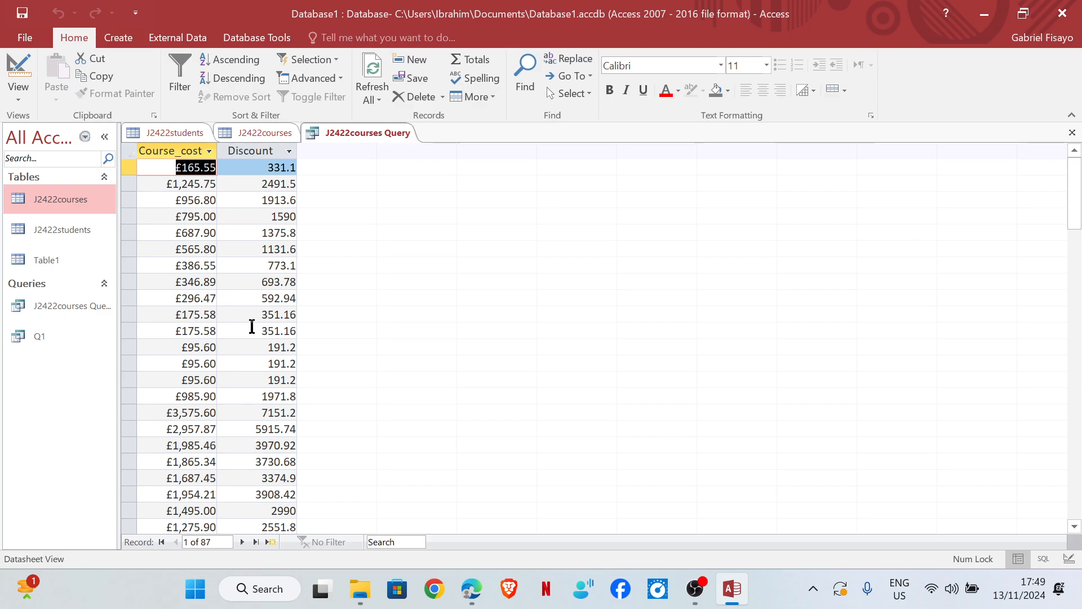
Change the Discount formula in J2422courses Query to add 100 to course_cost and run the query
left_click(18, 73)
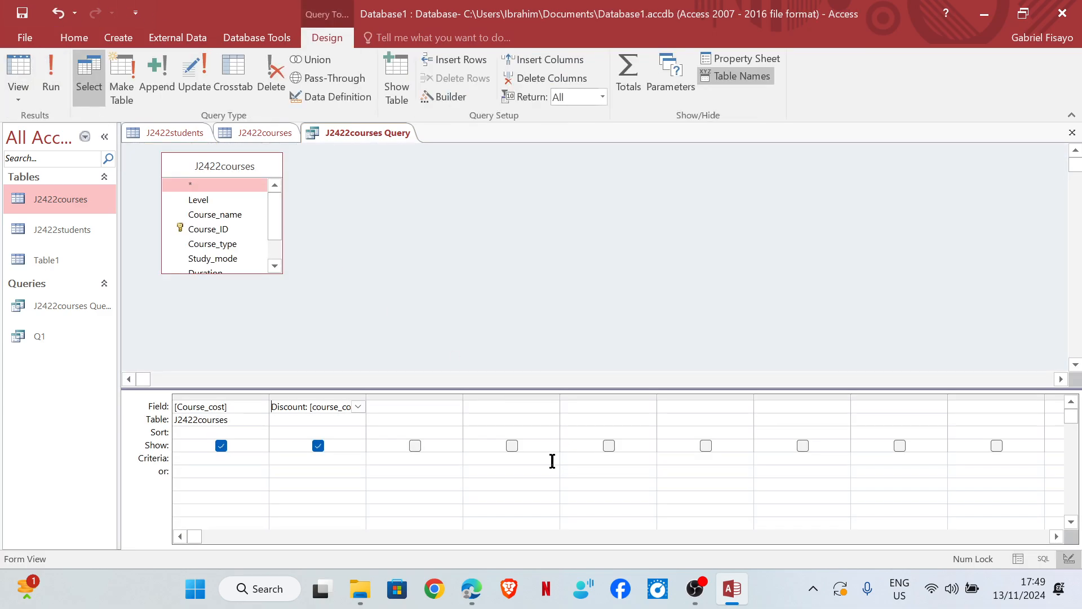
left_click(345, 407)
left_click(345, 407)
key("Right")
key("Right")
key("BackSpace")
key("BackSpace")
type("+2")
key("BackSpace")
type("100")
left_click(51, 73)
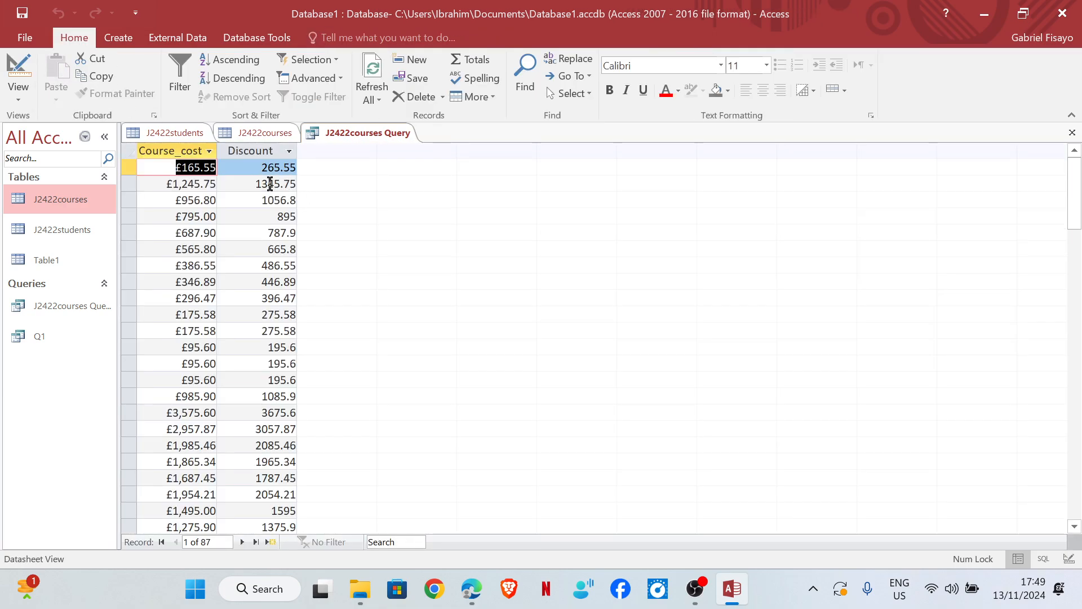
Change the amount added to course_cost in the Discount formula to 1000 and run the query
left_click(18, 71)
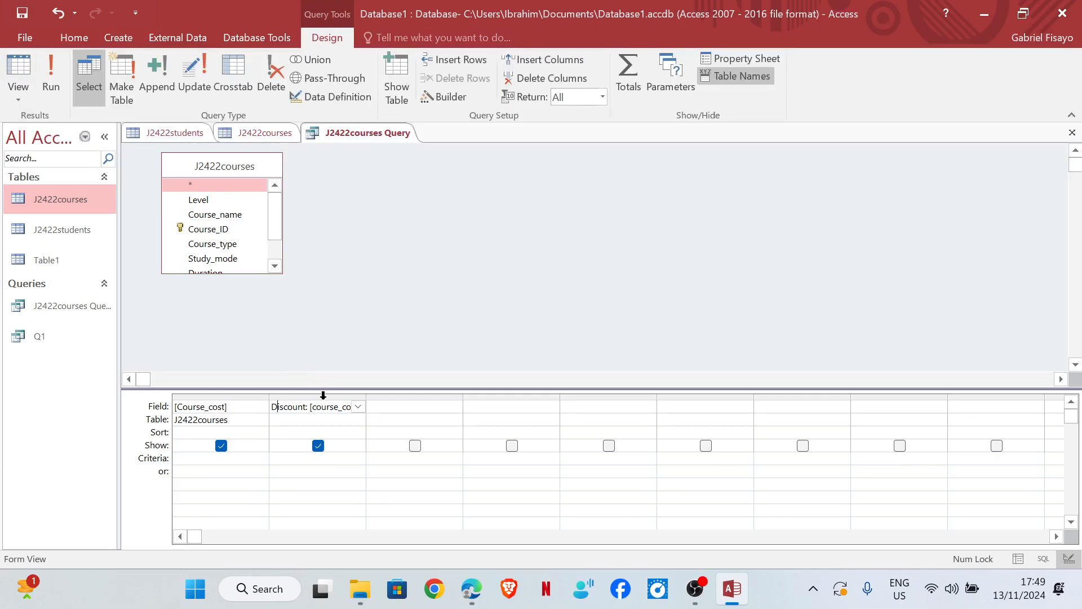
key("Right")
key("Right")
key("Right")
key("Right")
key("Right")
key("Right")
key("Right")
key("Right")
key("Right")
key("Right")
key("Right")
key("Right")
key("Right")
key("Right")
key("Right")
key("Right")
key("Right")
key("Right")
key("Right")
key("Right")
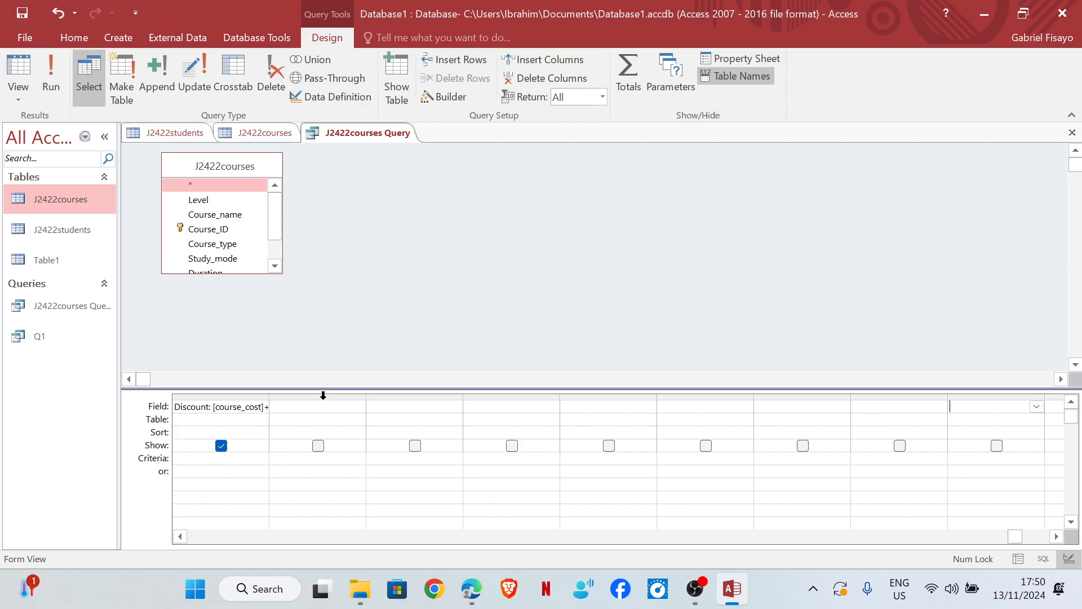
left_click(246, 406)
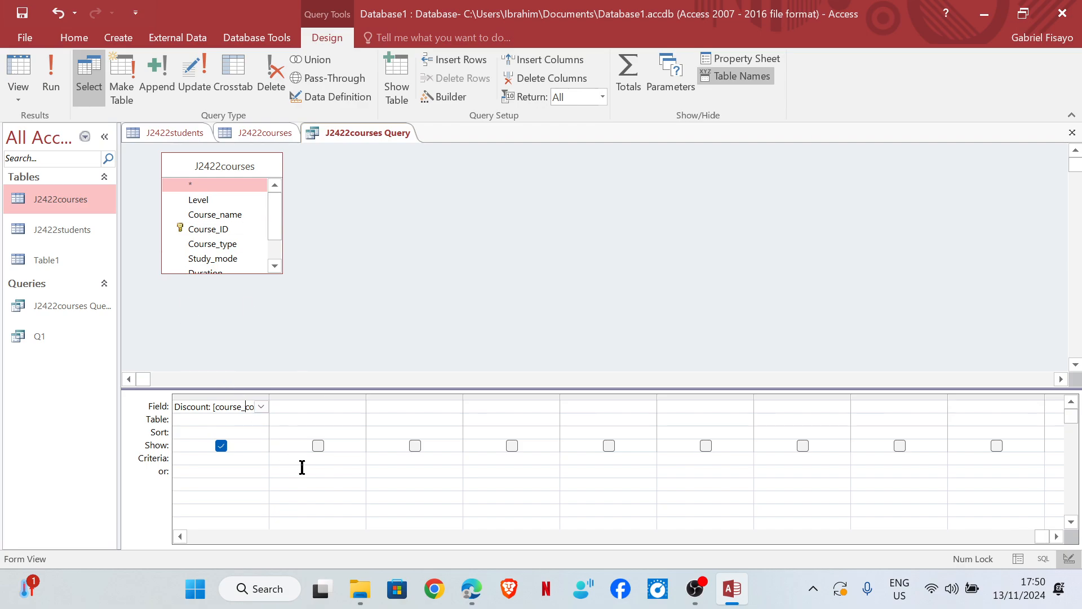
key("Right")
key("Right")
key("Right")
left_click(51, 76)
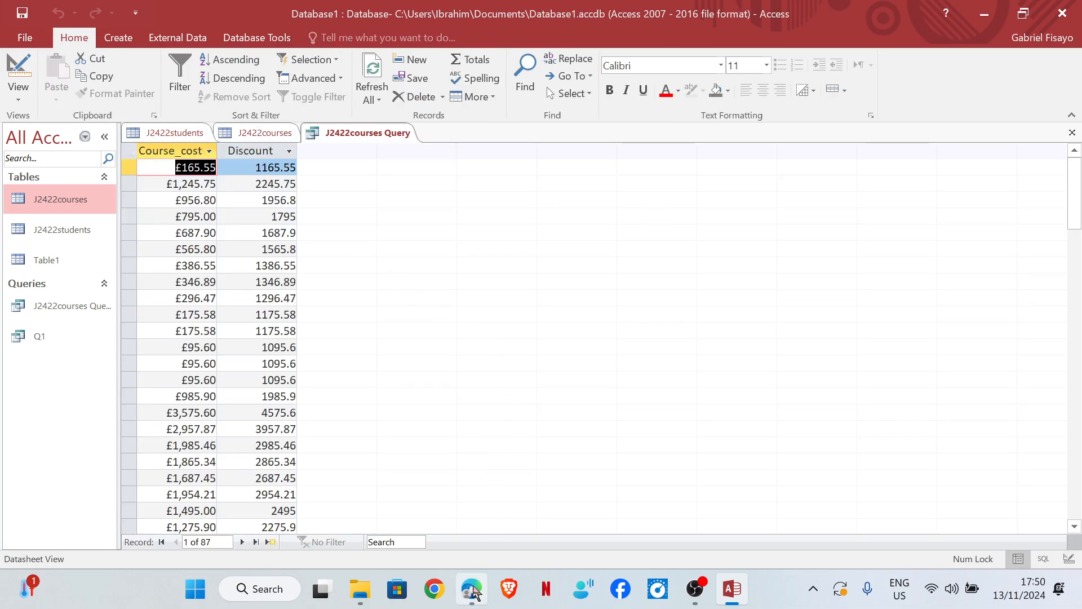
Open Notes on MS Access Report in the browser and find the examples table of calculated field formulas
mouse_move(471, 589)
left_click(462, 515)
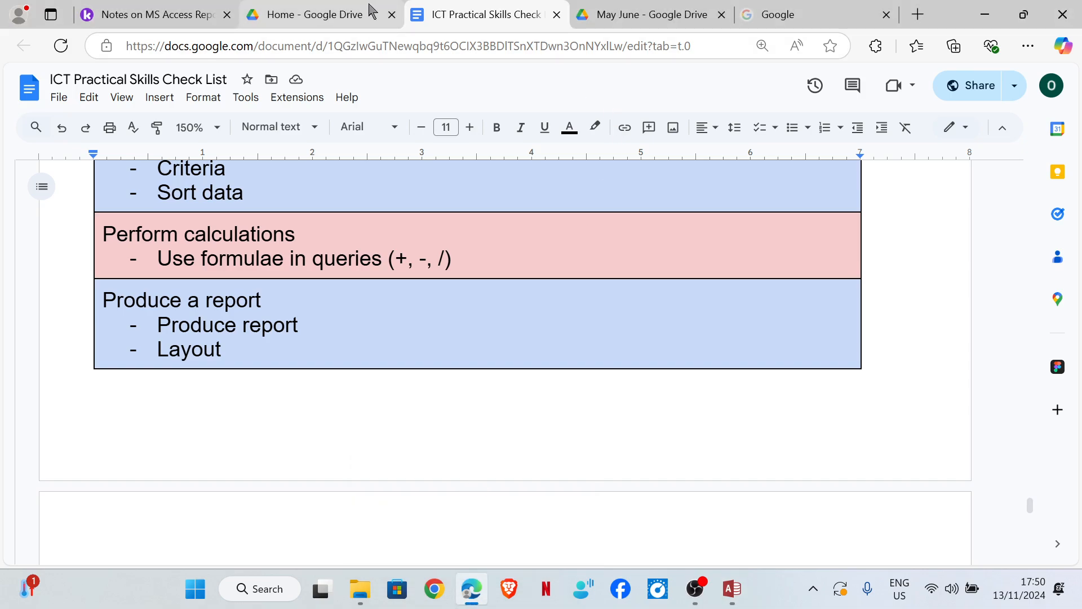
mouse_move(367, 15)
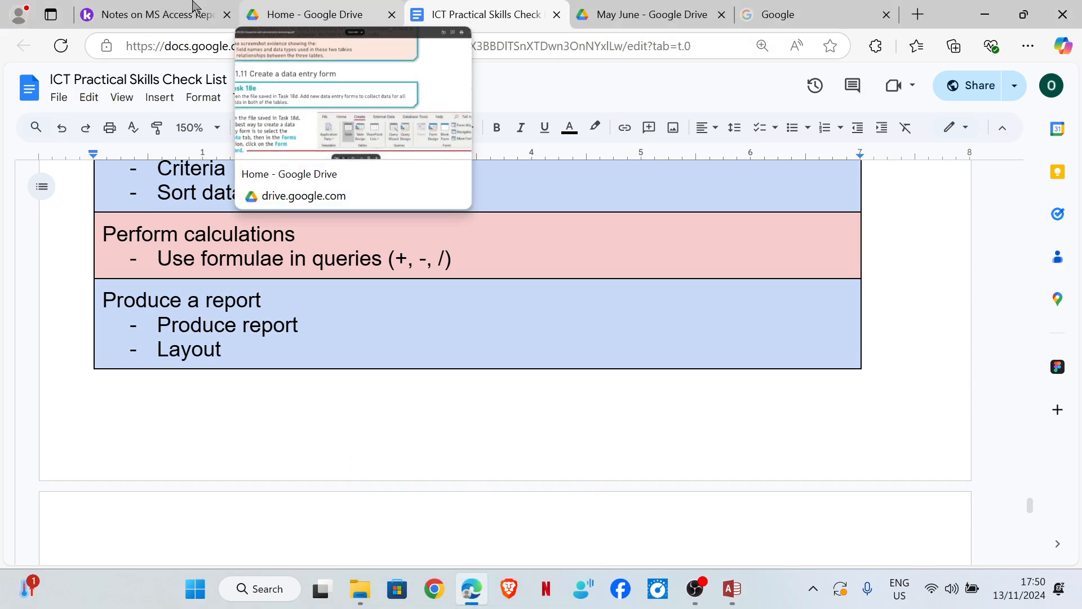
left_click(153, 12)
scroll(585, 451, "down", 10)
scroll(580, 448, "down", 10)
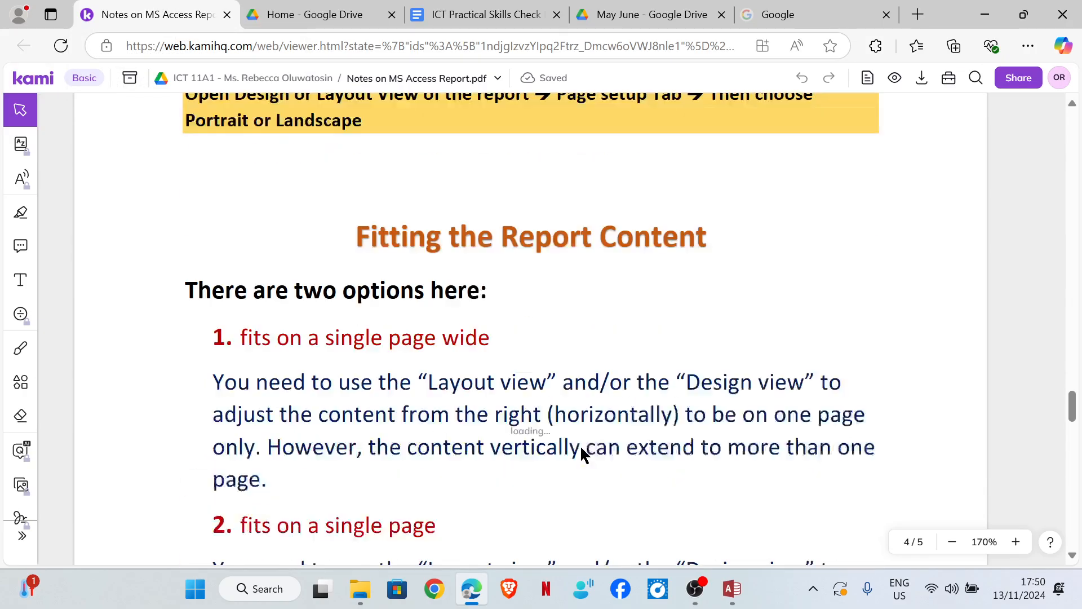
scroll(579, 442, "up", 15)
scroll(573, 428, "up", 15)
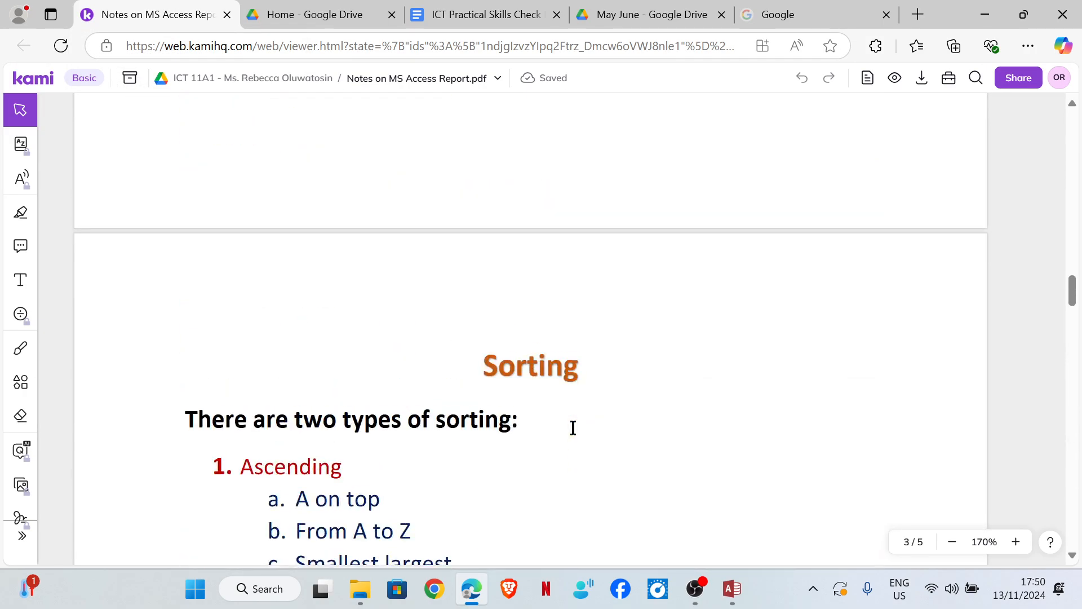
scroll(572, 426, "down", 1)
scroll(572, 426, "up", 3)
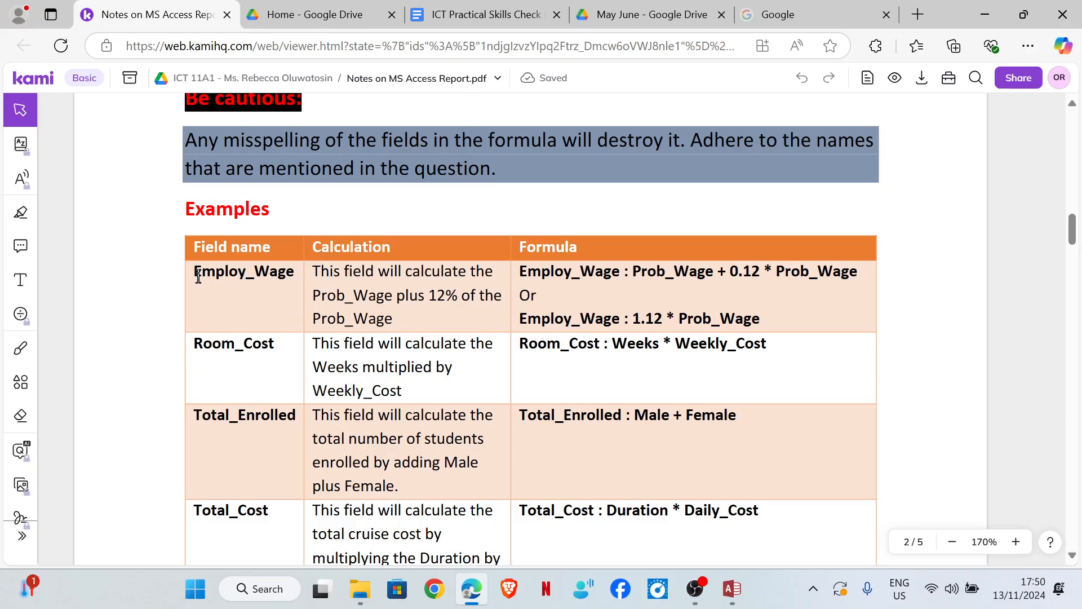
Open the May June question paper and examine question 16's Late_payment requirement, highlighting the new field's name and Course_cost
left_click(664, 14)
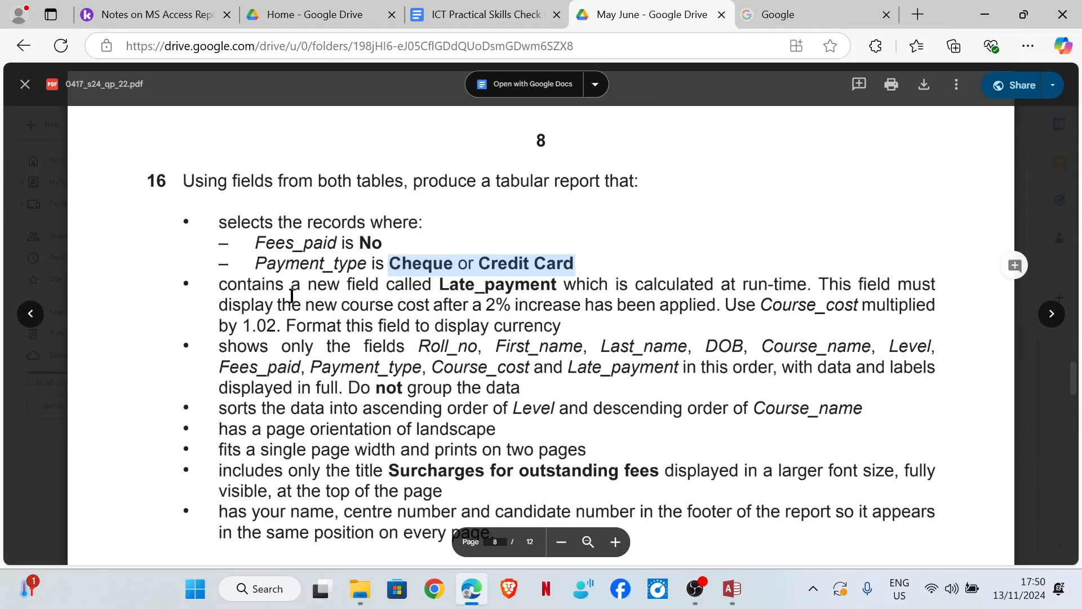
left_click_drag(292, 289, 361, 289)
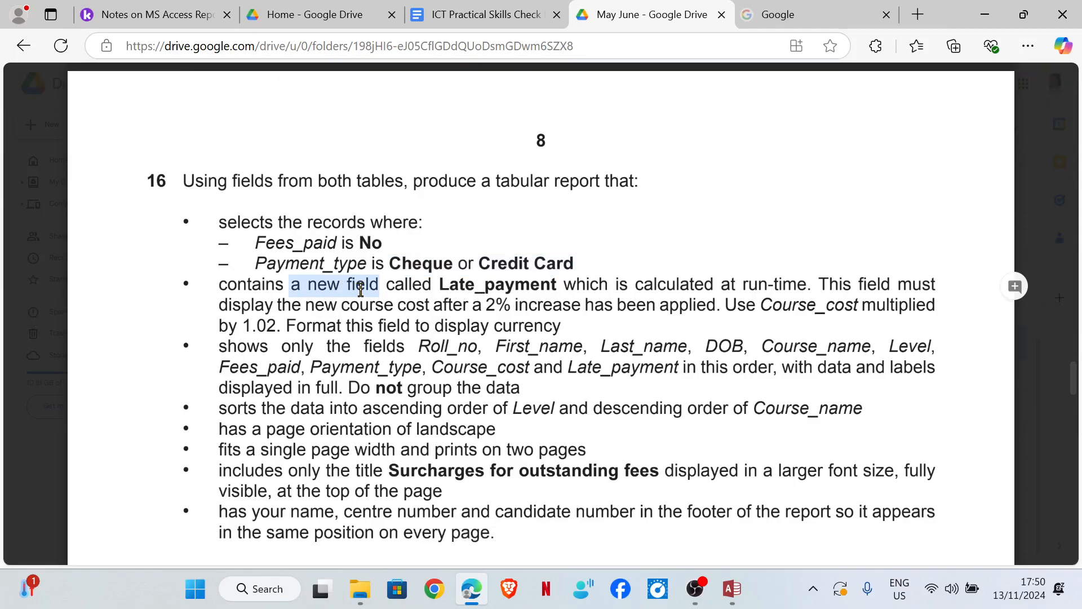
double_click(449, 284)
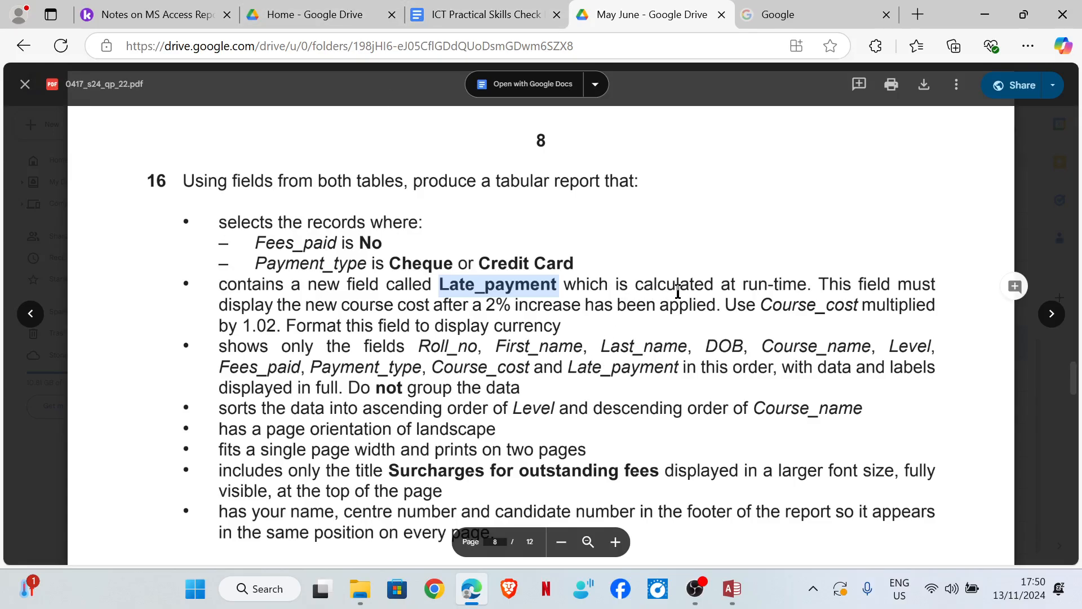
double_click(765, 307)
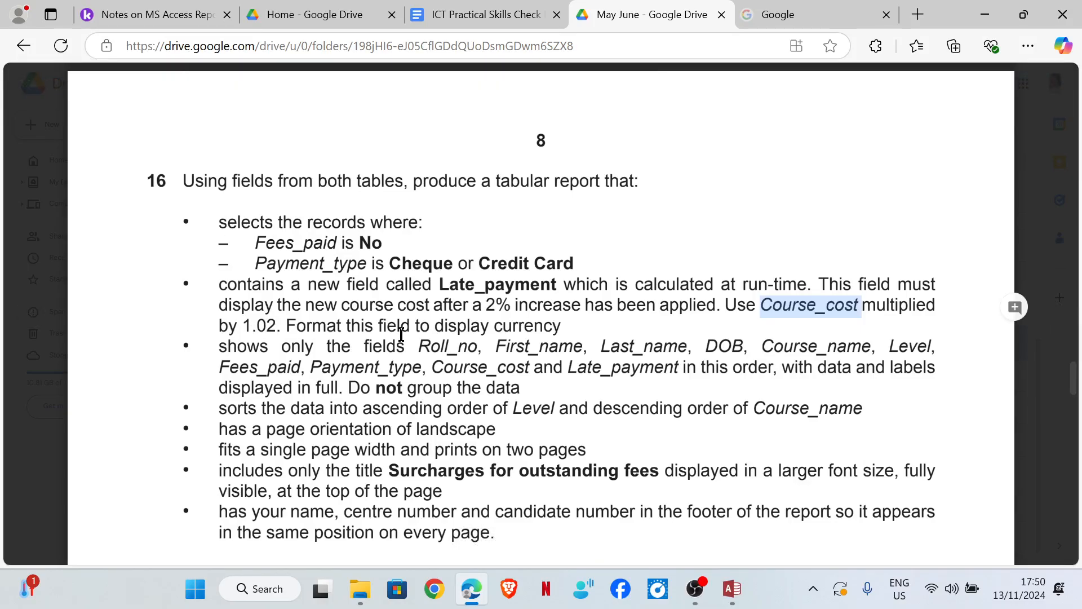
Format the Discount field in Access as Currency with 1 decimal place, run the query, and return to question 16 in the browser
left_click(731, 589)
left_click(18, 76)
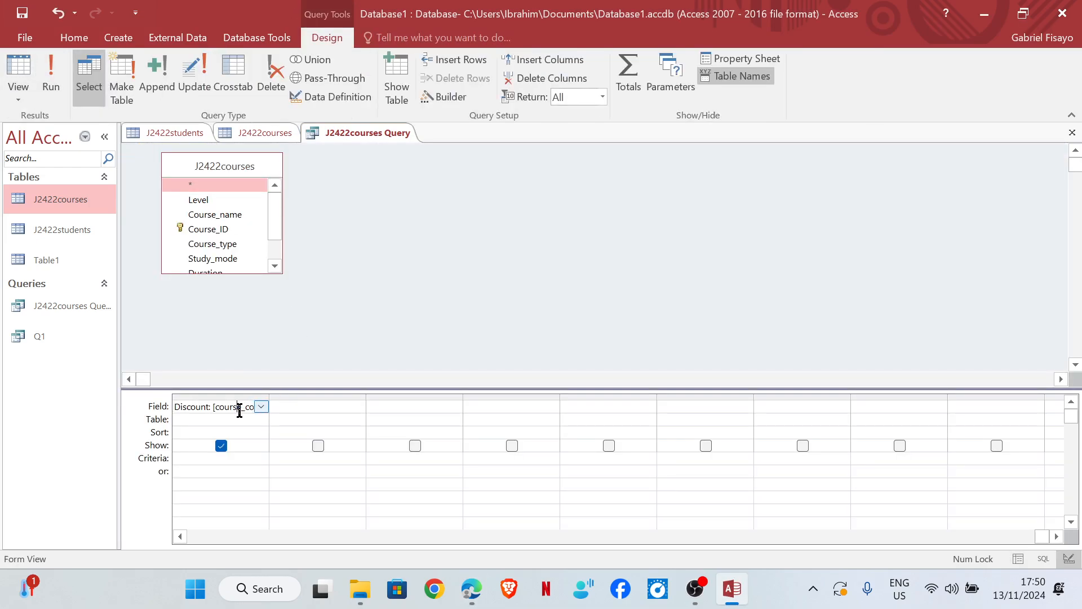
left_click(47, 76)
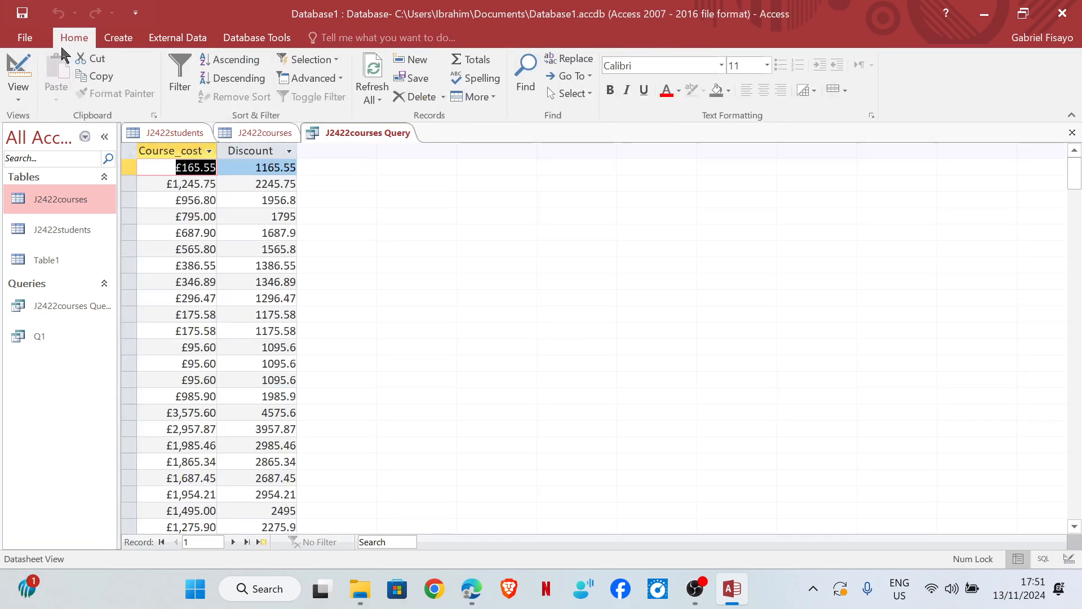
left_click(18, 73)
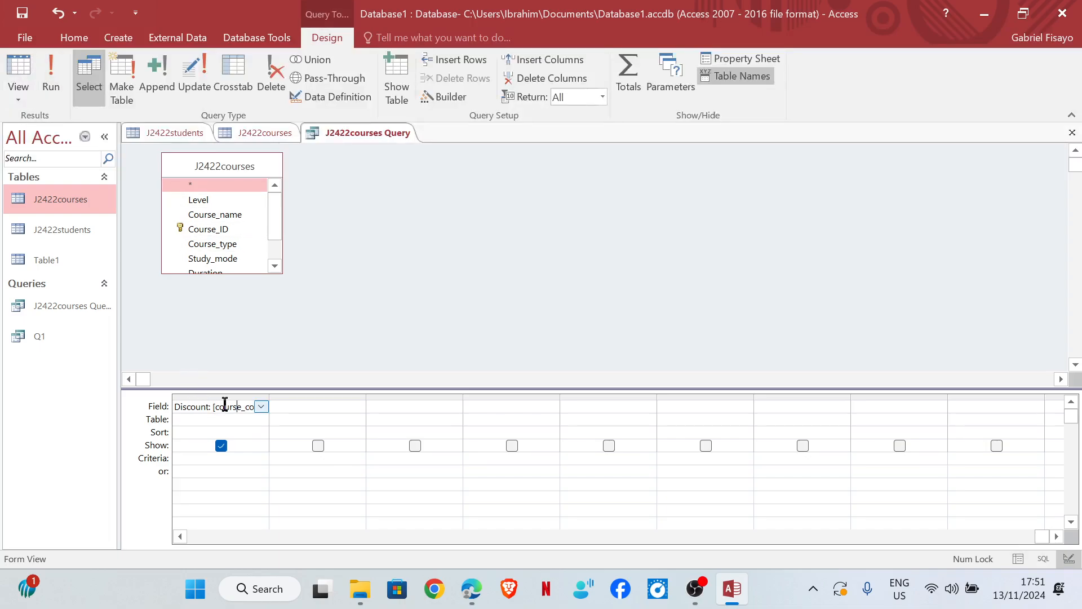
left_click(740, 58)
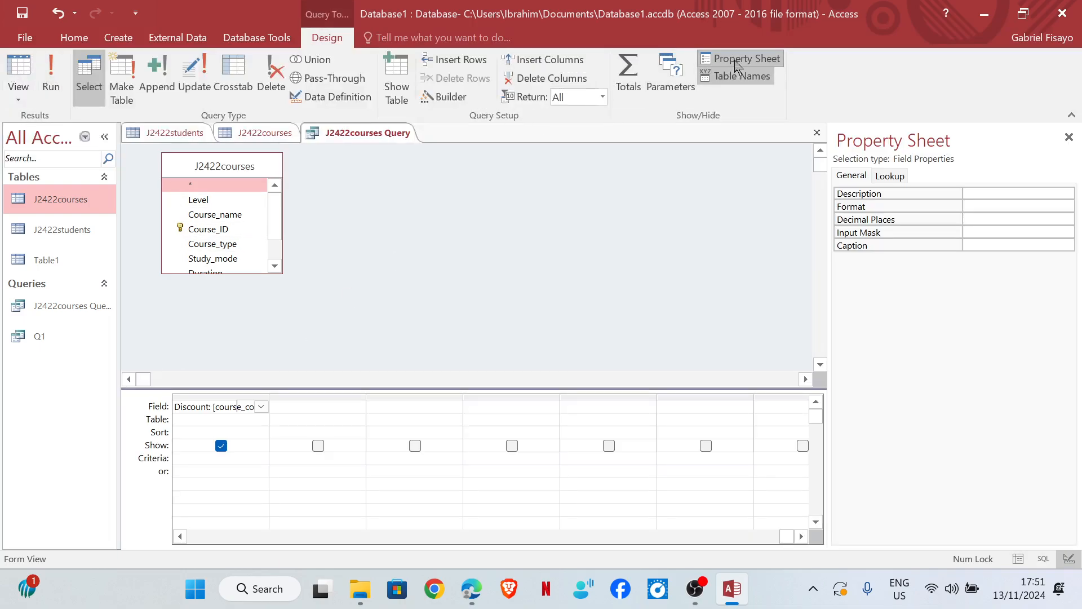
left_click(1002, 207)
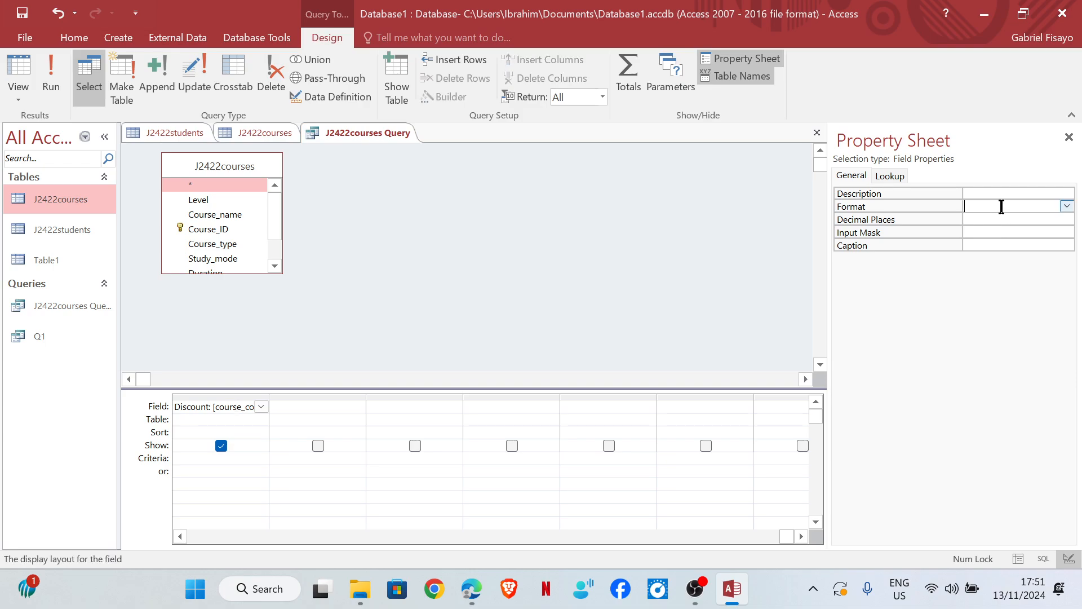
left_click(1065, 207)
left_click(1027, 235)
left_click(1010, 220)
left_click(1066, 220)
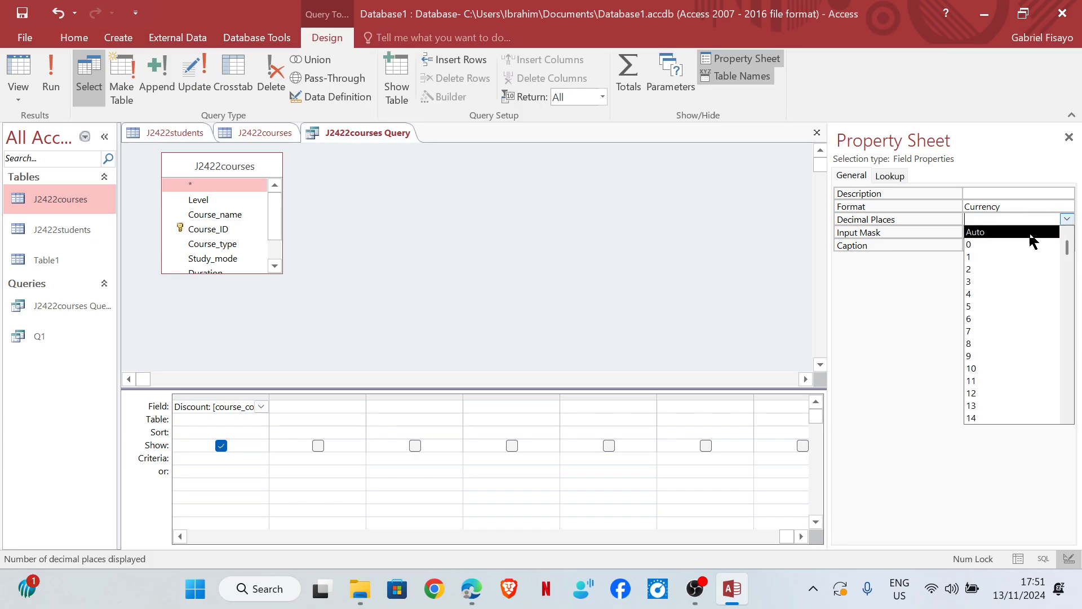
left_click(1005, 258)
left_click(50, 80)
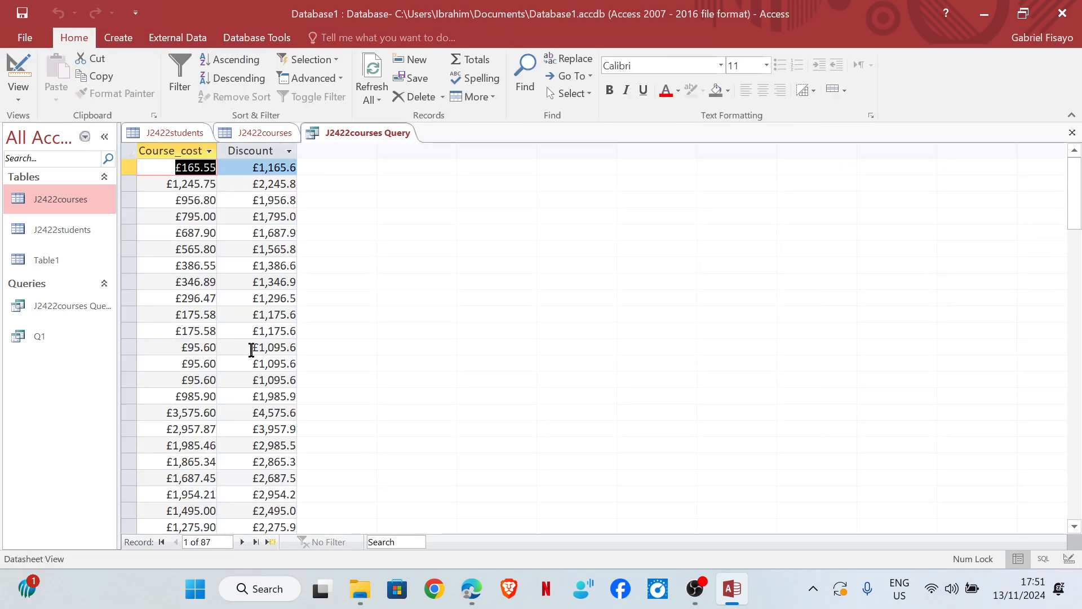
left_click(472, 588)
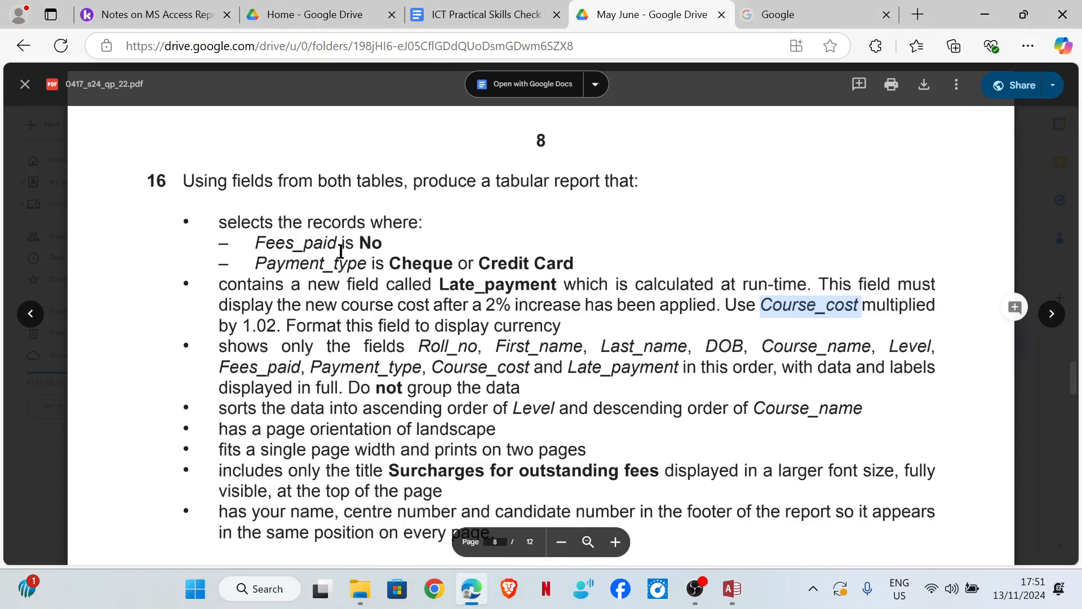
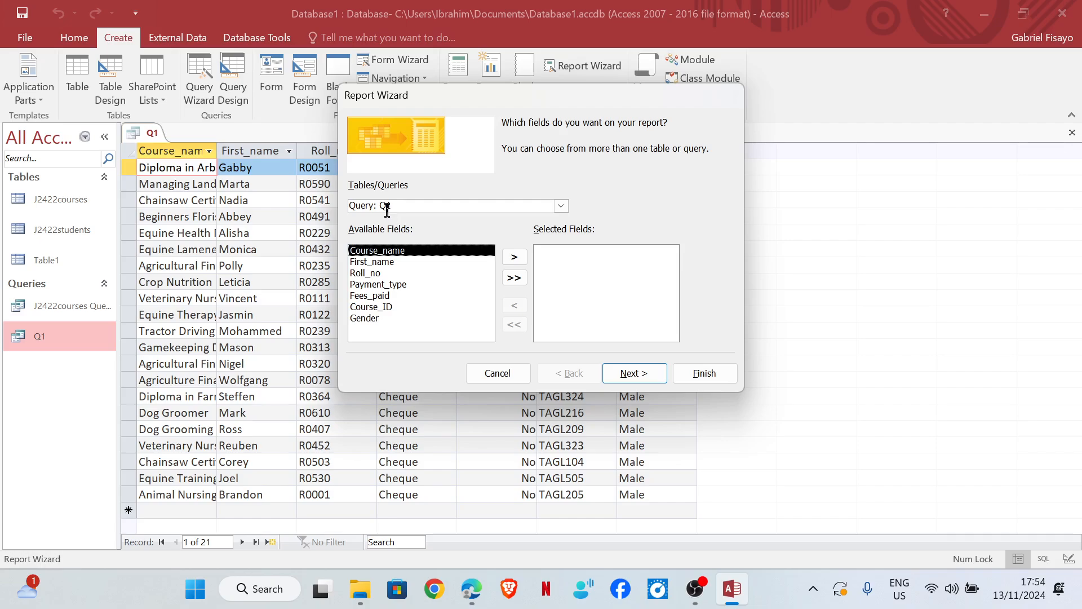
Select all fields of Q1 for the report in the Report Wizard and proceed to the data view options
left_click(514, 278)
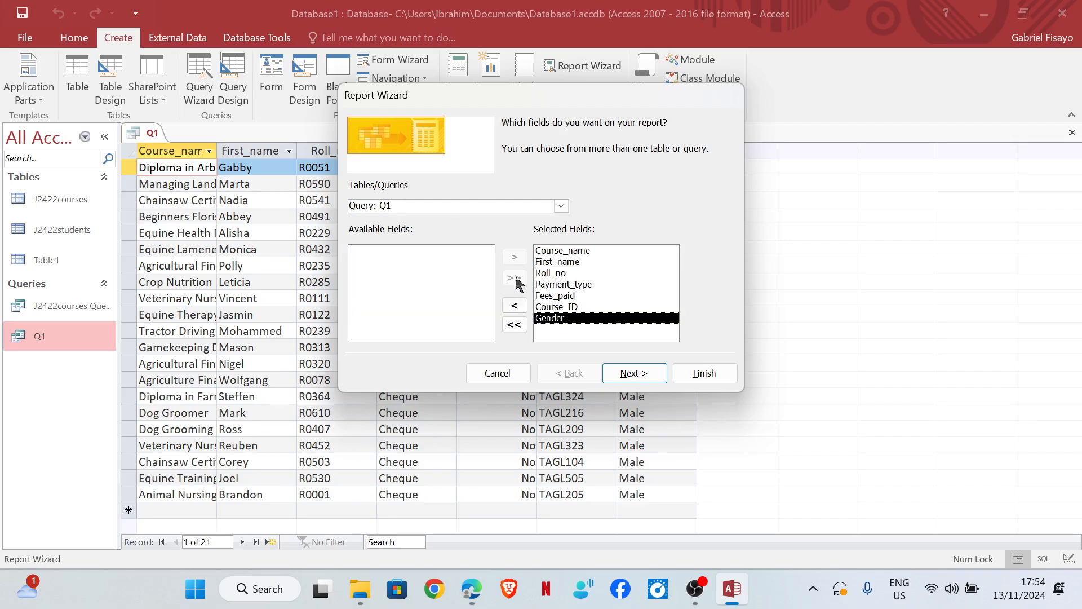
left_click(634, 373)
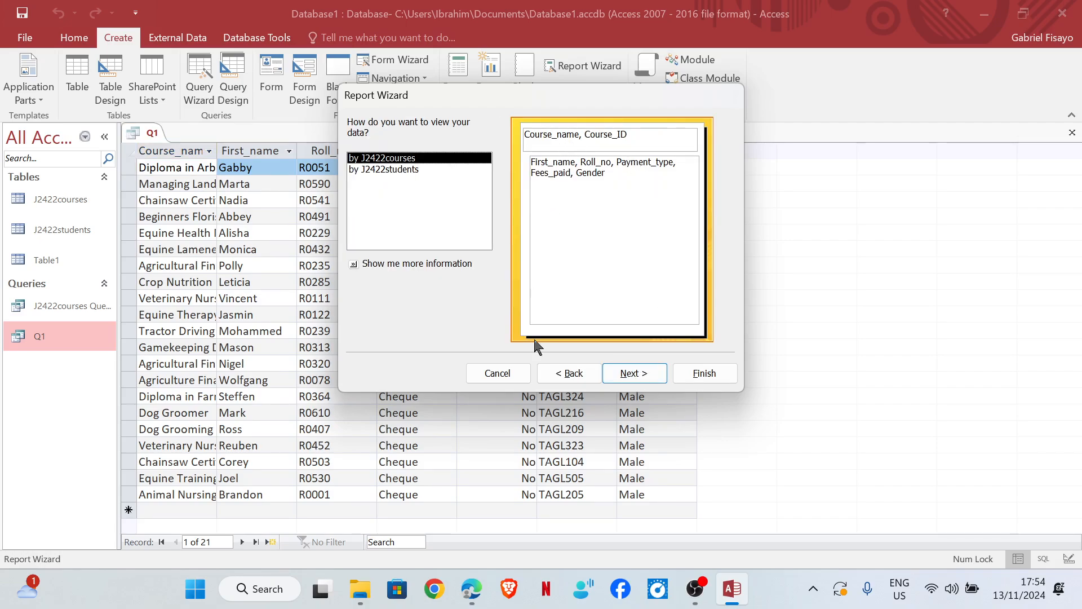
Check question 16's data grouping instruction in the browser, highlight it, and return to the Report Wizard in Access
mouse_move(471, 588)
left_click(465, 513)
left_click(361, 321)
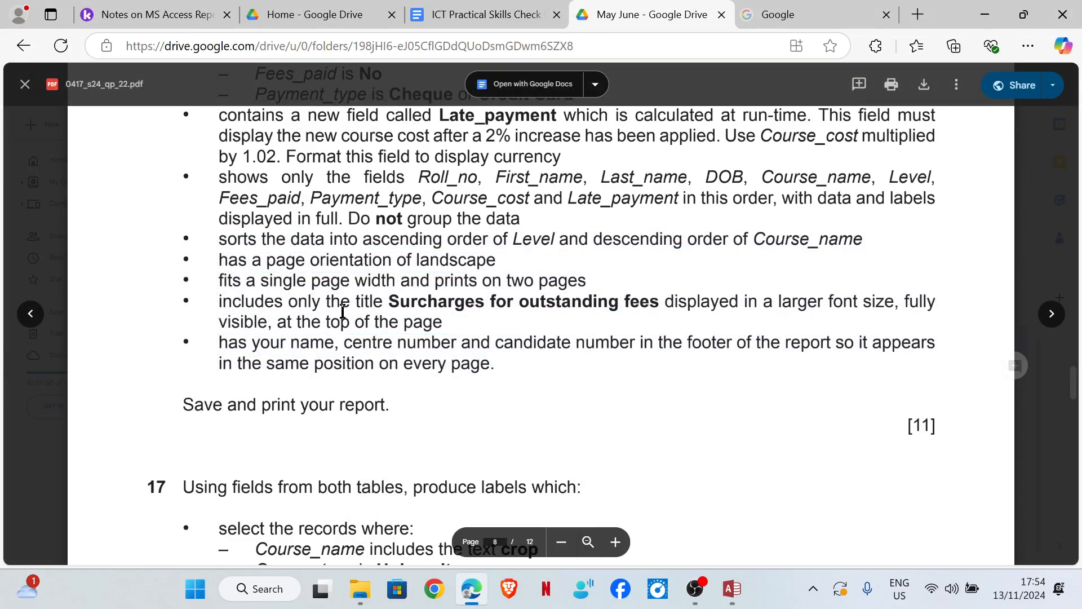
left_click_drag(348, 218, 536, 221)
mouse_move(758, 600)
left_click(732, 504)
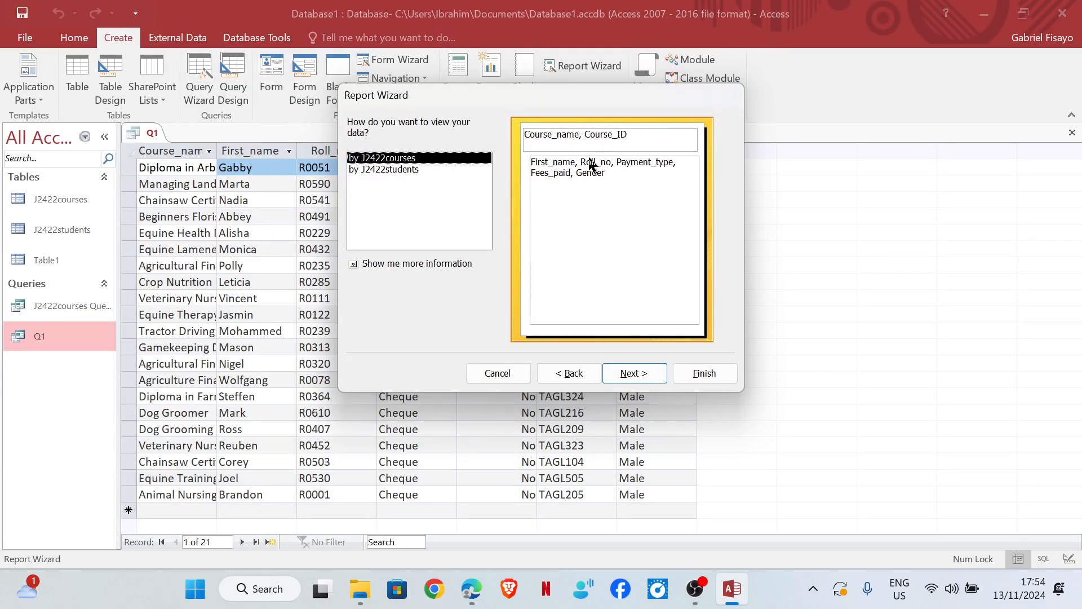
View the report data by J2422students and proceed past the grouping levels to the sort order options
left_click(403, 169)
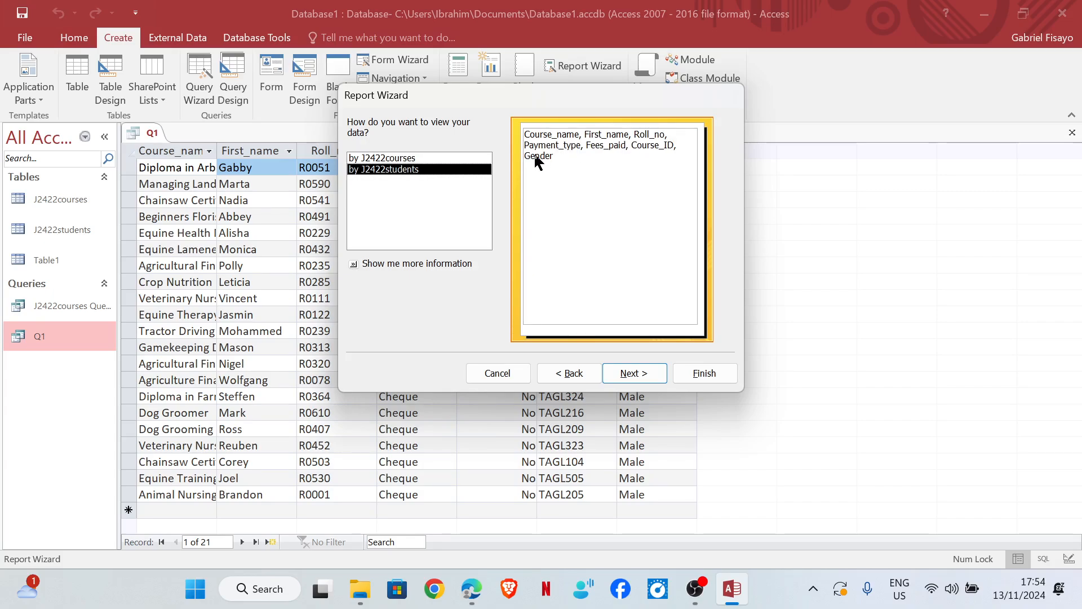
left_click(623, 381)
left_click(623, 377)
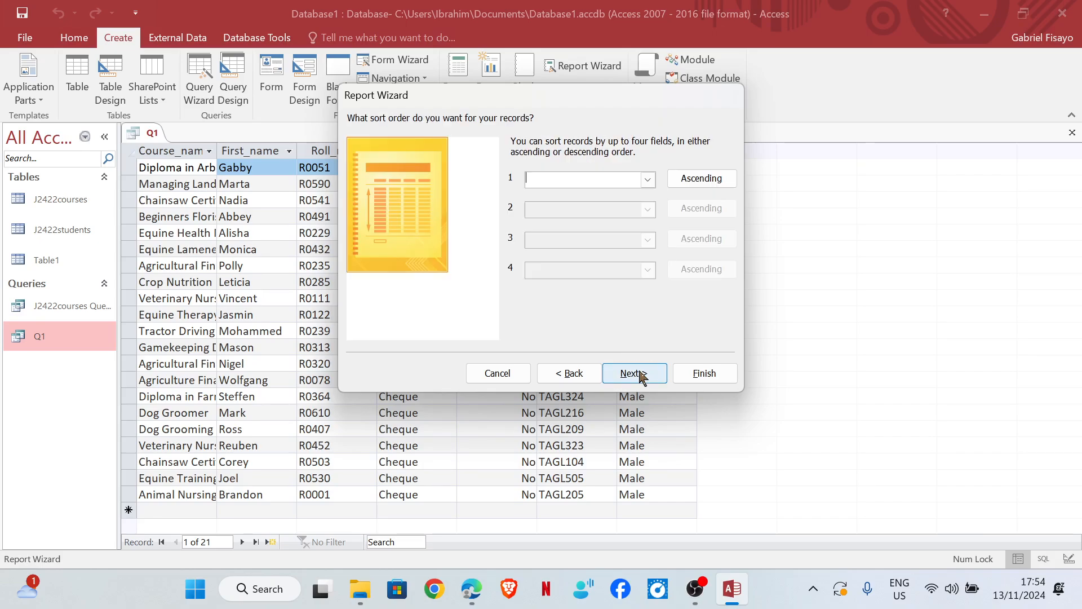
Check question 16's sorting instruction in the browser and return to the Report Wizard in Access
mouse_move(471, 588)
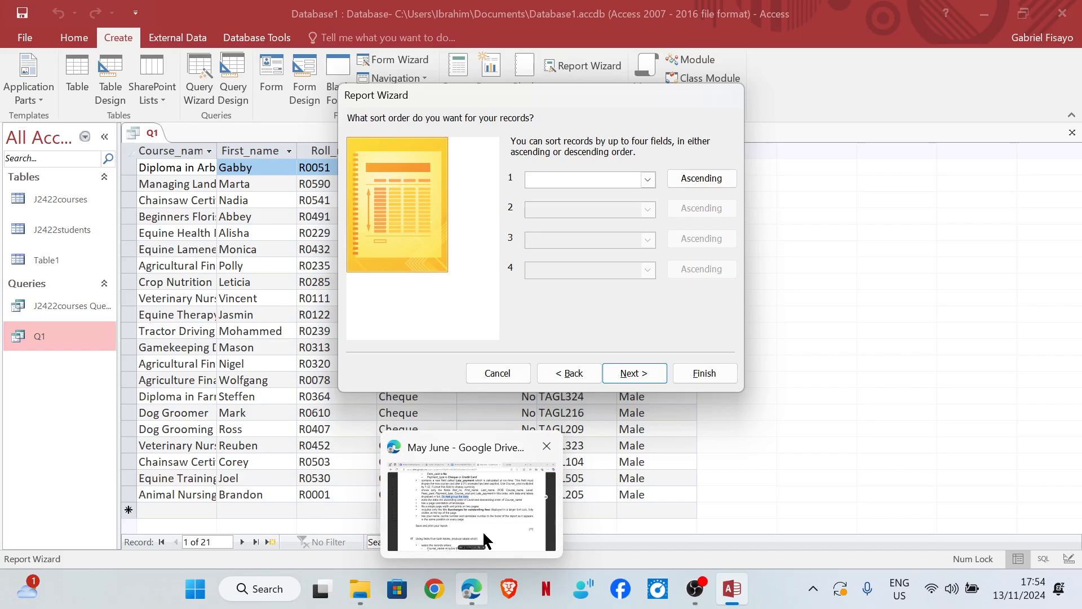
left_click(483, 530)
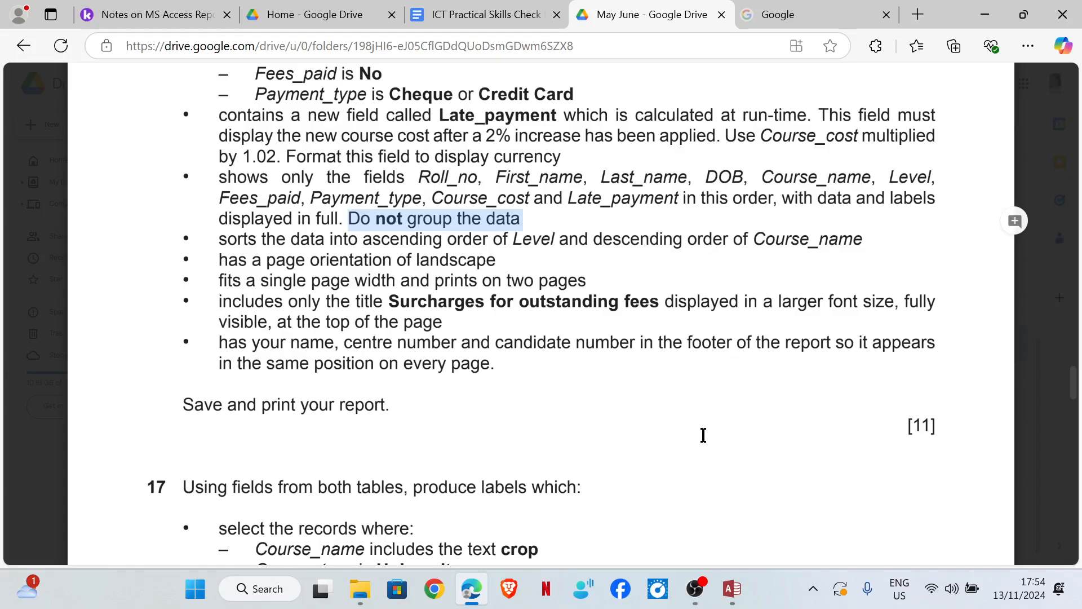
mouse_move(731, 589)
left_click(728, 468)
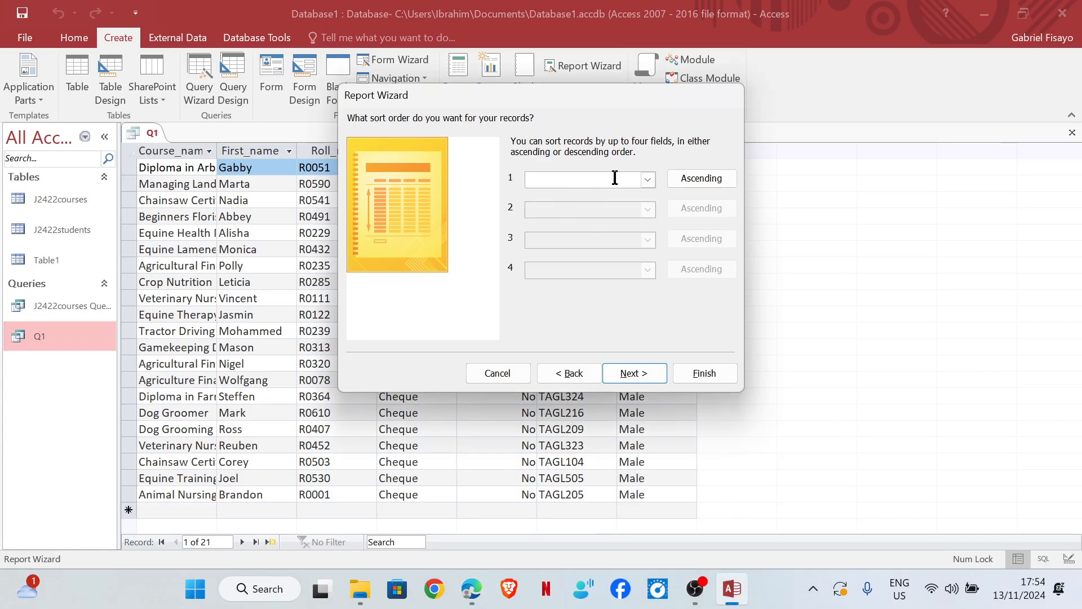
Sort the report by First_name ascending and Payment_type descending, and proceed to the layout options
left_click(648, 180)
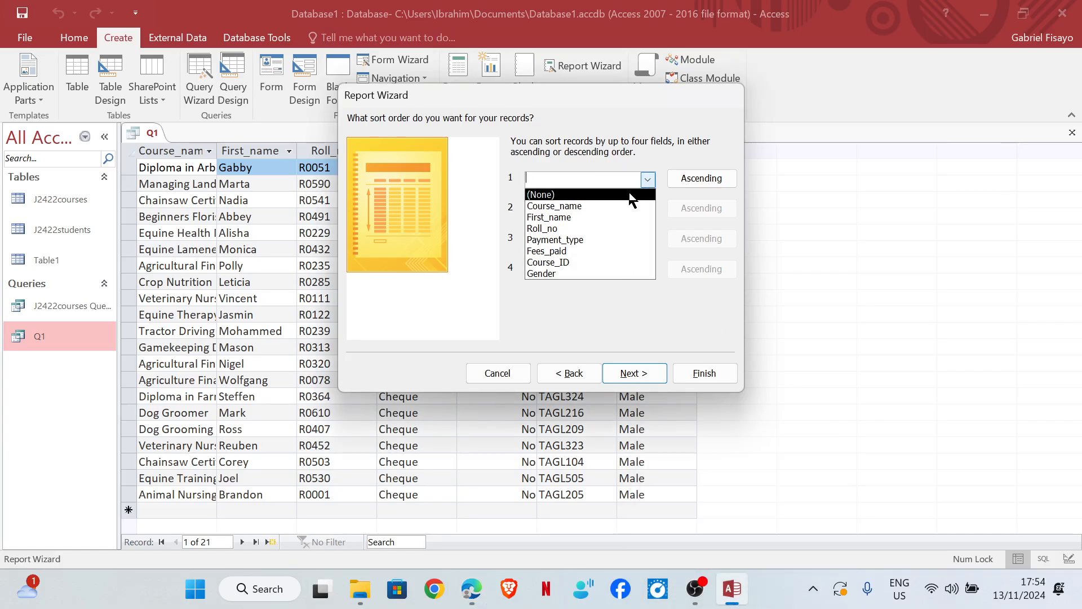
left_click(597, 218)
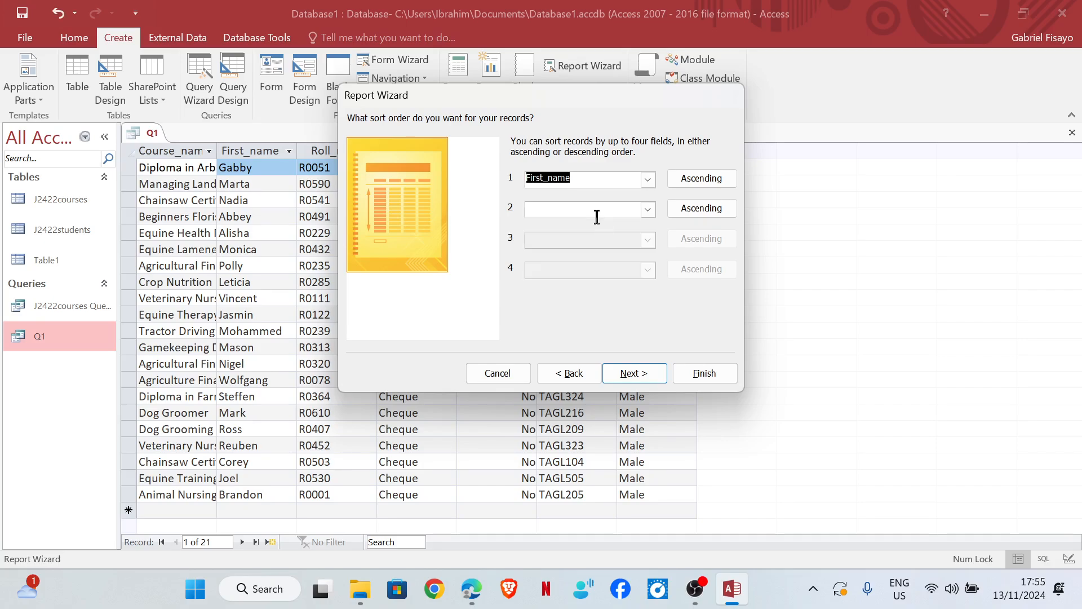
left_click(651, 210)
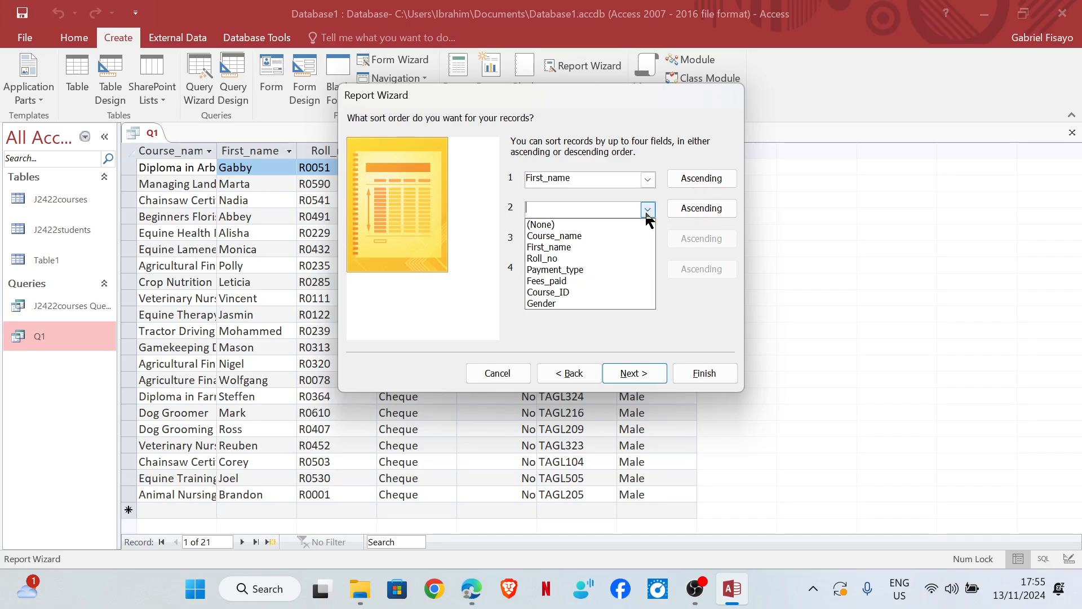
left_click(580, 270)
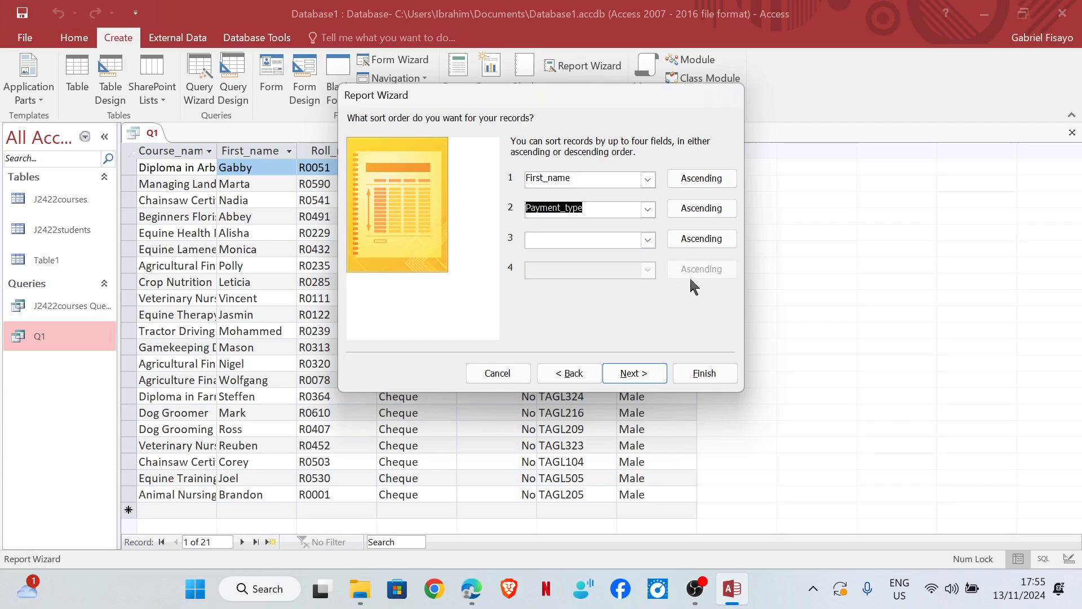
left_click(700, 208)
left_click(634, 374)
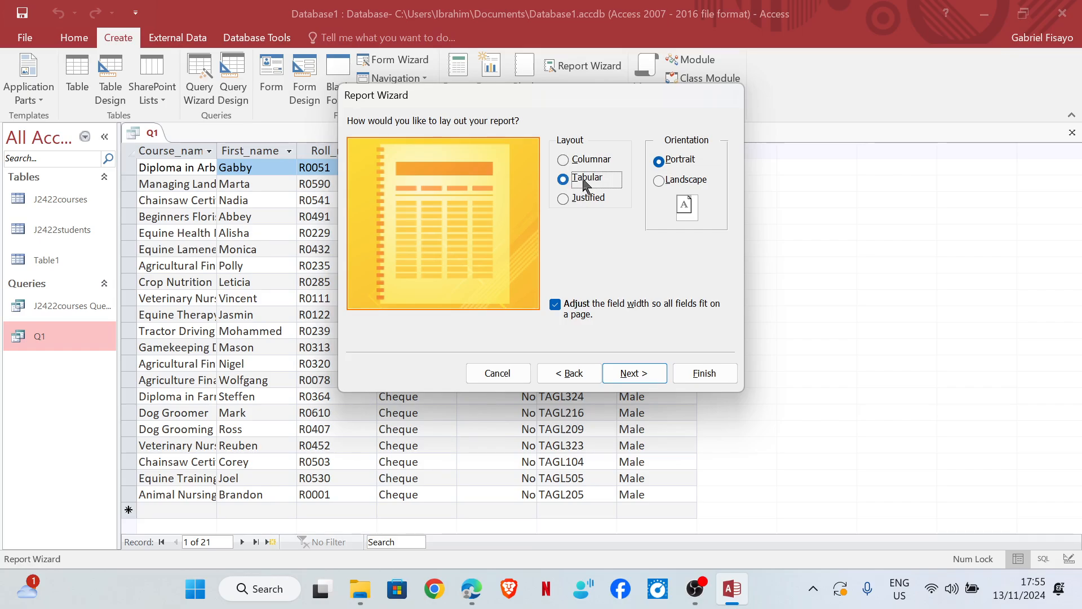
Check question 16's tabular layout and orientation requirements in the browser, then set the report to Landscape in Access and proceed to the title
mouse_move(472, 590)
left_click(464, 509)
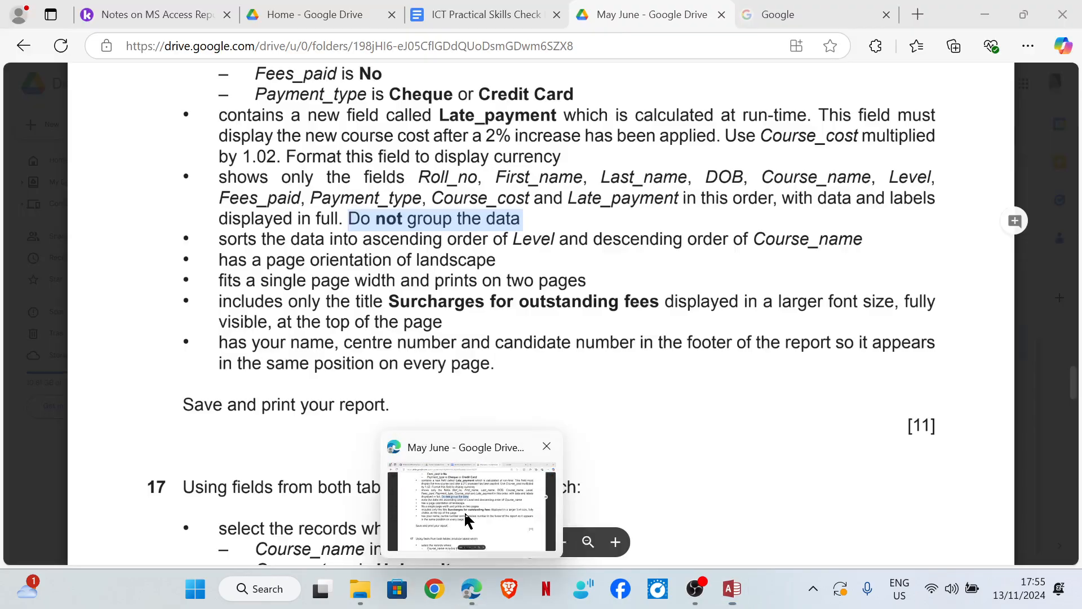
scroll(531, 278, "up", 1)
double_click(498, 269)
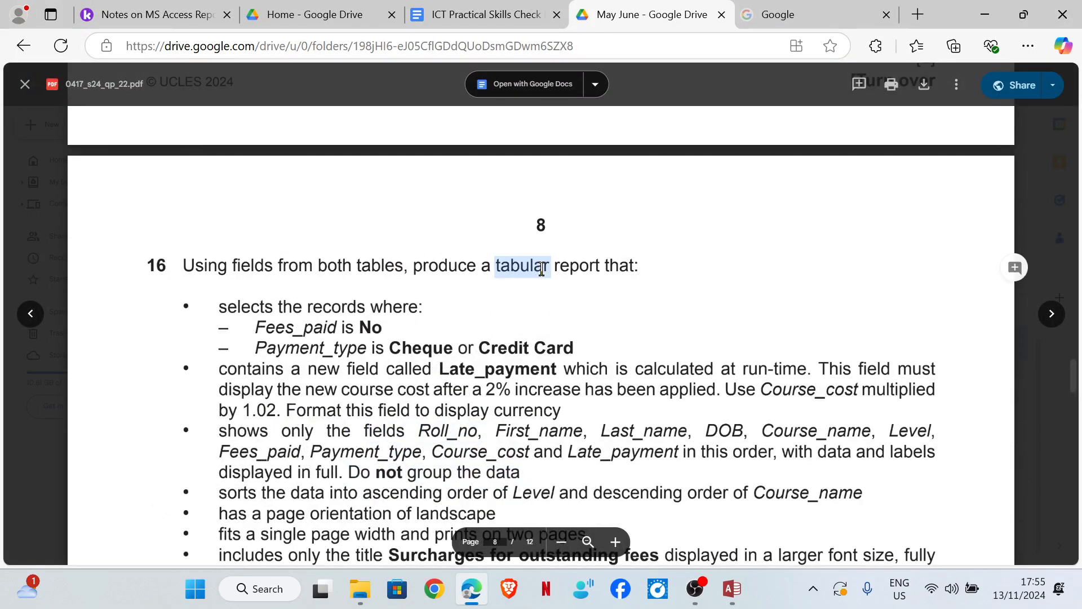
scroll(501, 305, "down", 3)
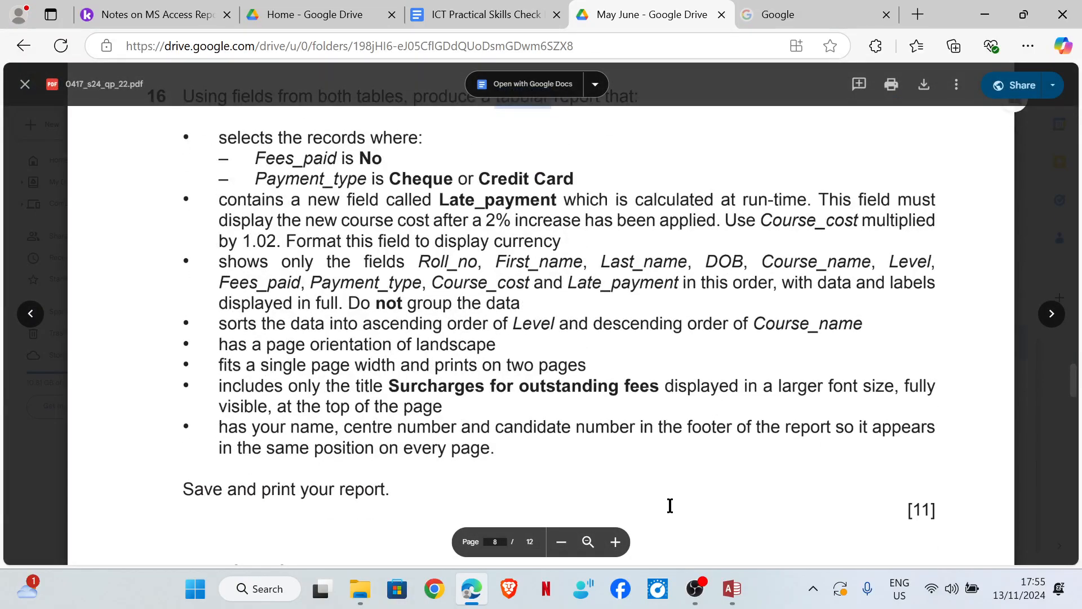
left_click(731, 589)
left_click(683, 180)
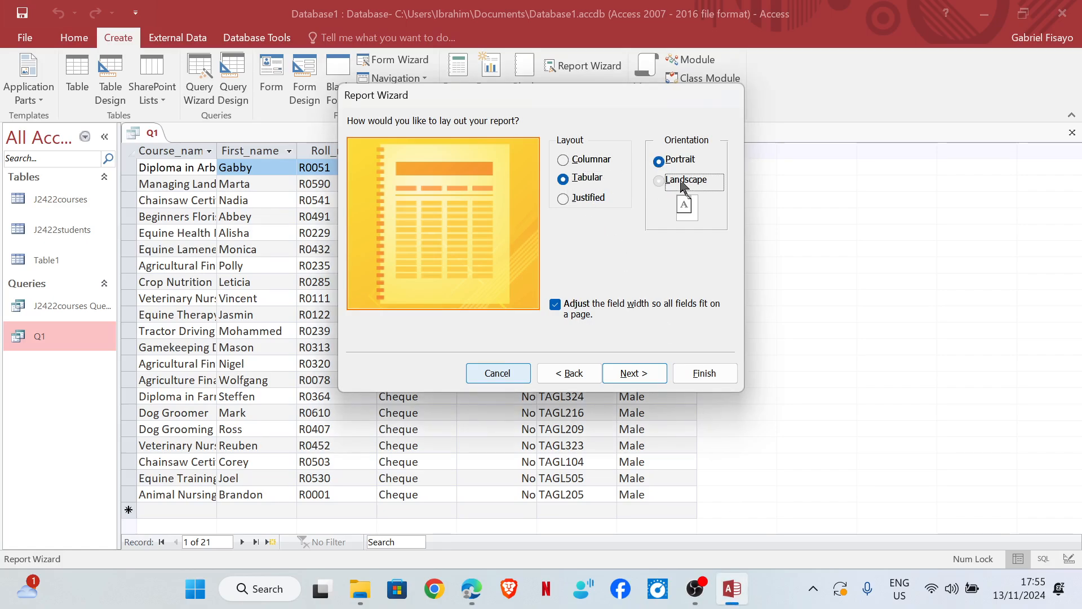
left_click(654, 379)
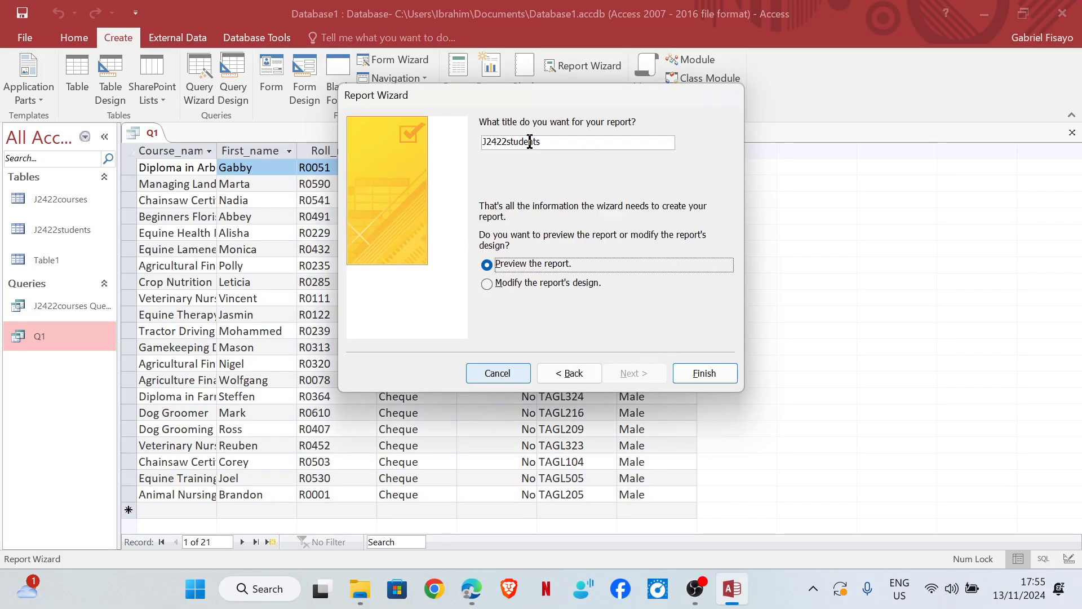
Copy the title "Surcharges for outstanding fees" from question 16 in the browser, use it as the report title in Access, and finish the wizard
double_click(474, 143)
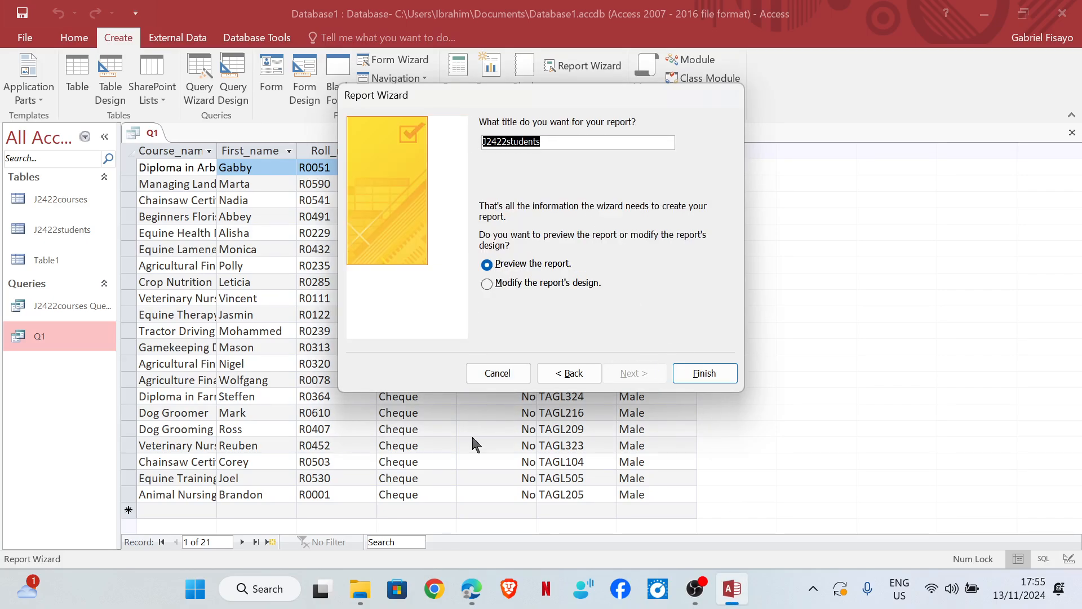
mouse_move(471, 592)
left_click(473, 501)
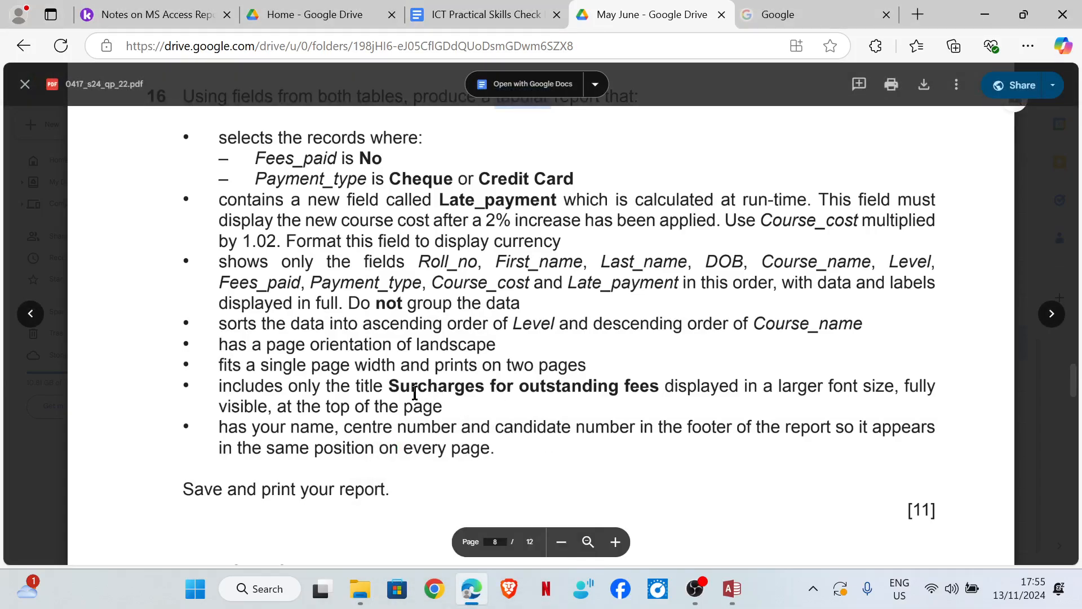
left_click_drag(393, 387, 643, 389)
key("ctrl+c")
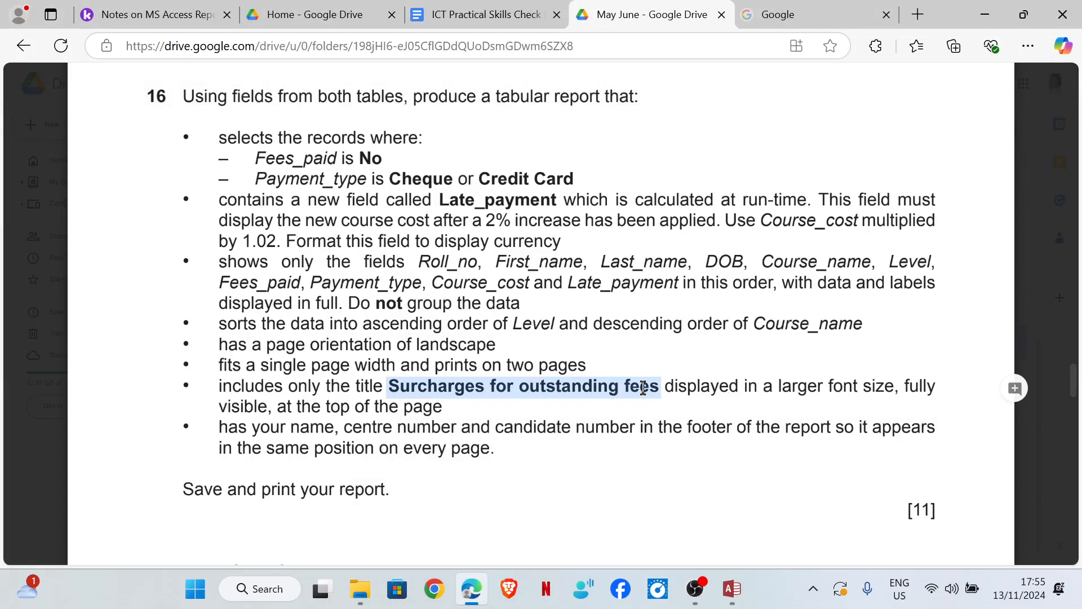
mouse_move(732, 588)
left_click(732, 496)
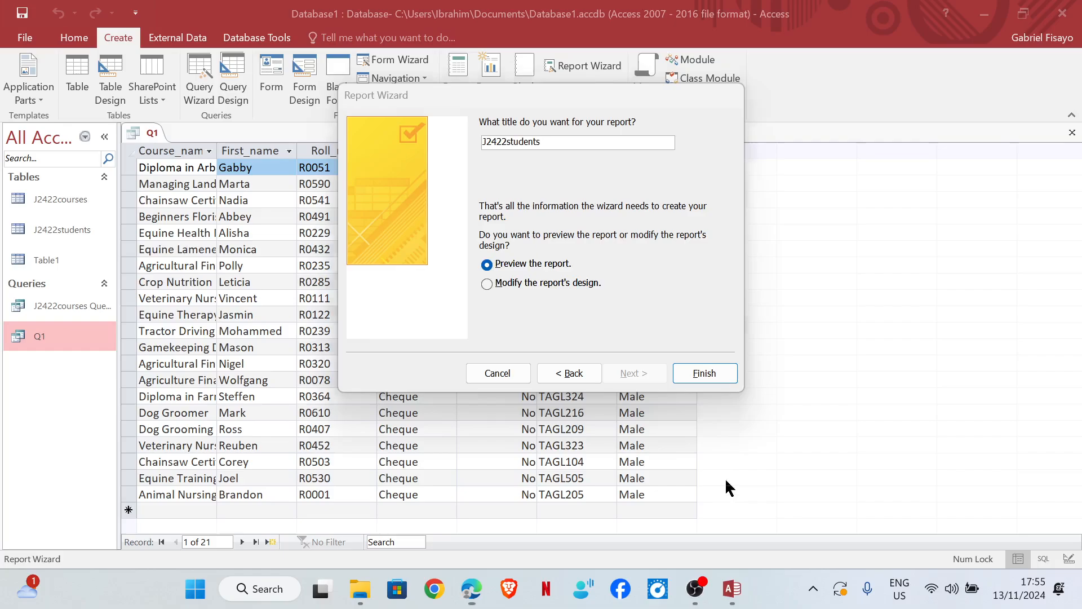
key("ctrl+v")
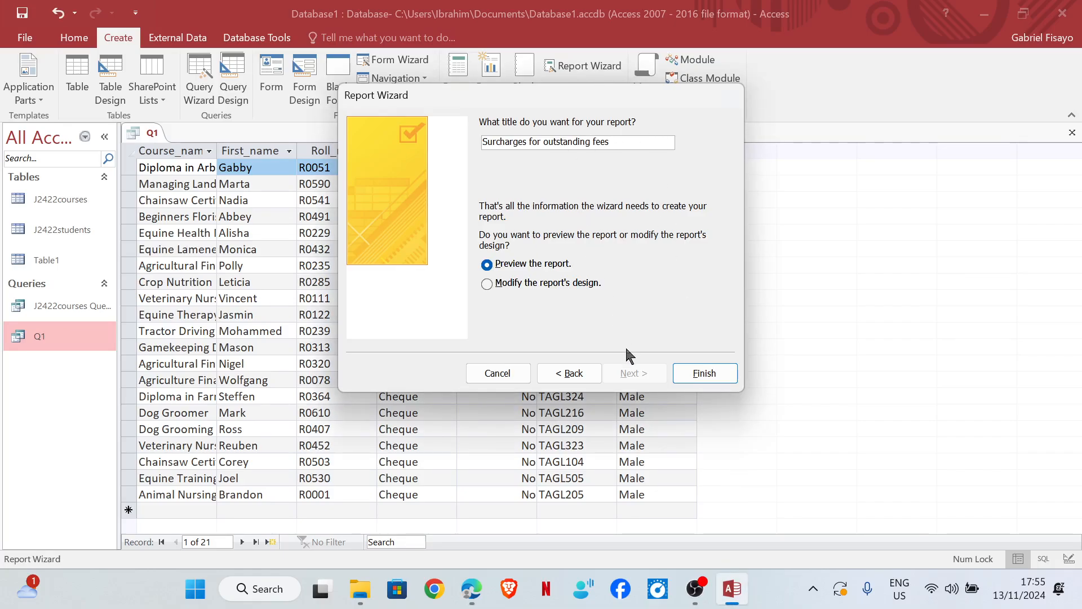
left_click(689, 377)
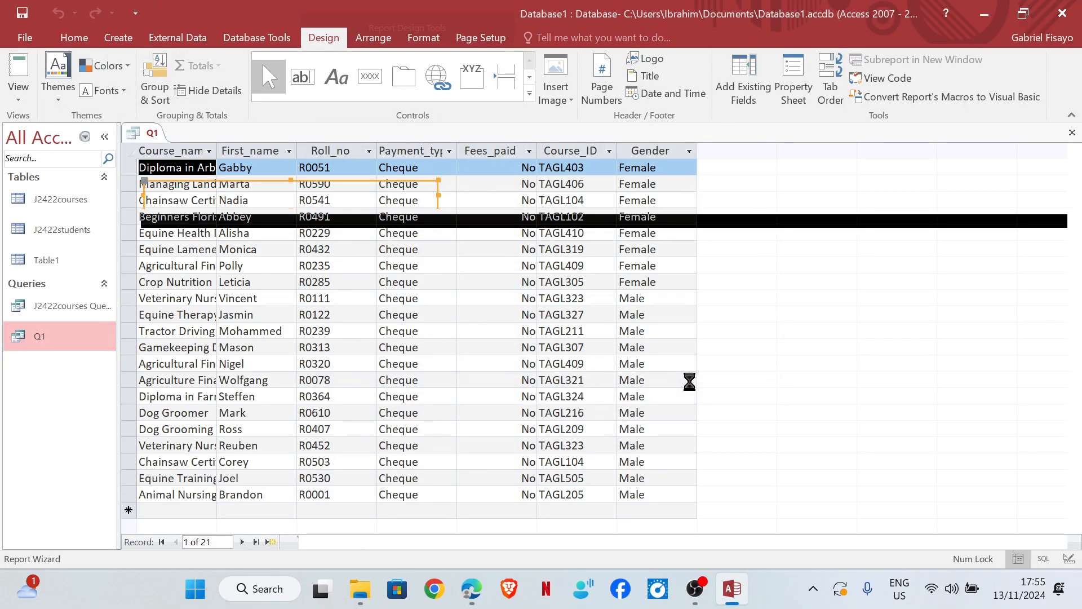
Examine the column widths and page fit in the report preview, check question 16 in the browser, and return to Access
scroll(584, 365, "down", 1)
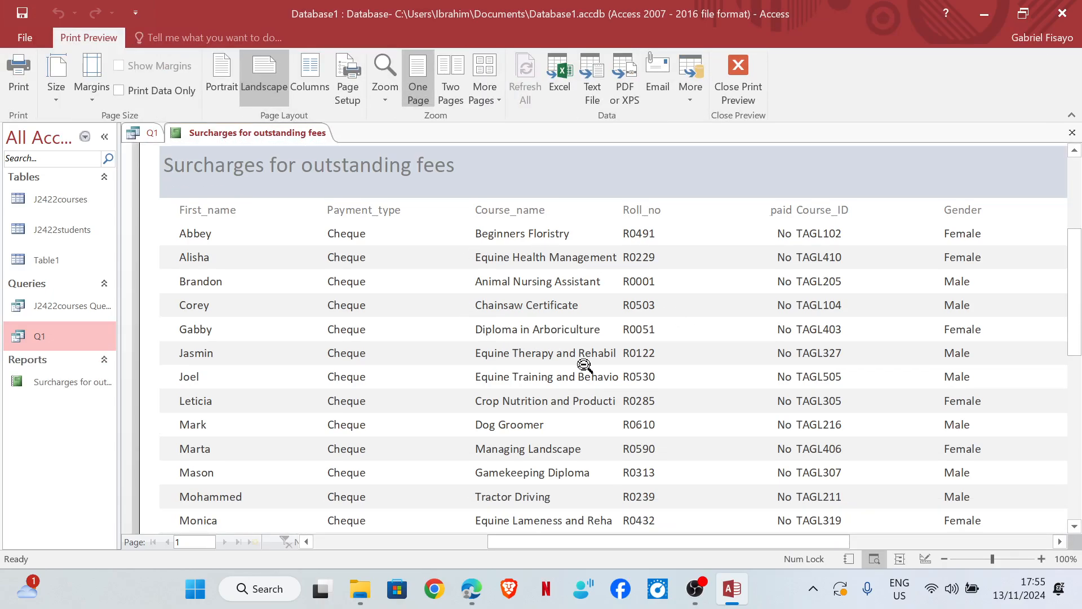
left_click_drag(595, 535, 688, 522)
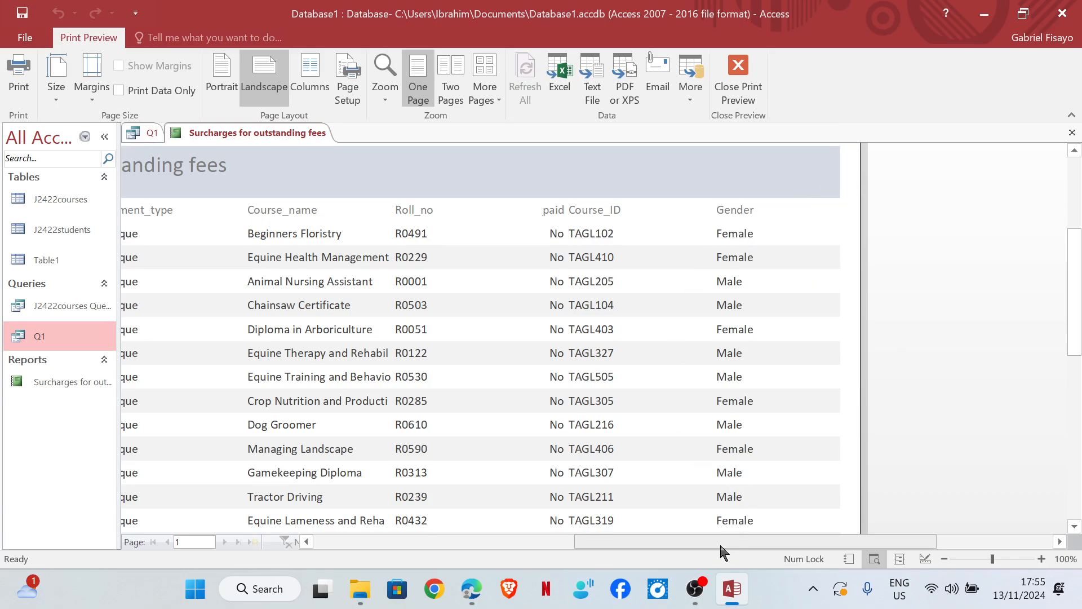
left_click_drag(720, 542, 628, 539)
scroll(543, 271, "up", 1)
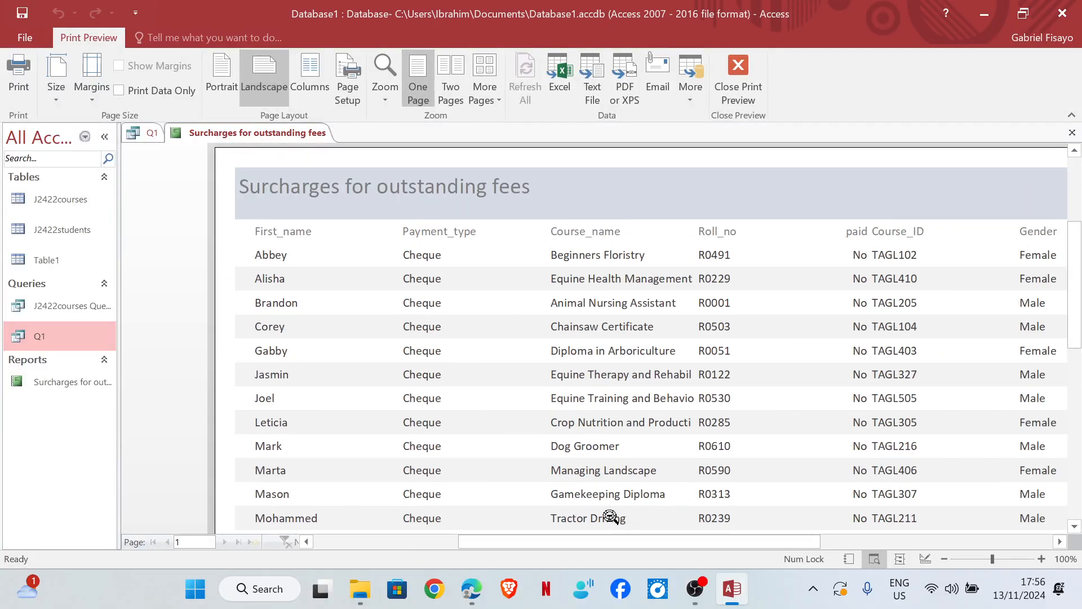
left_click(482, 510)
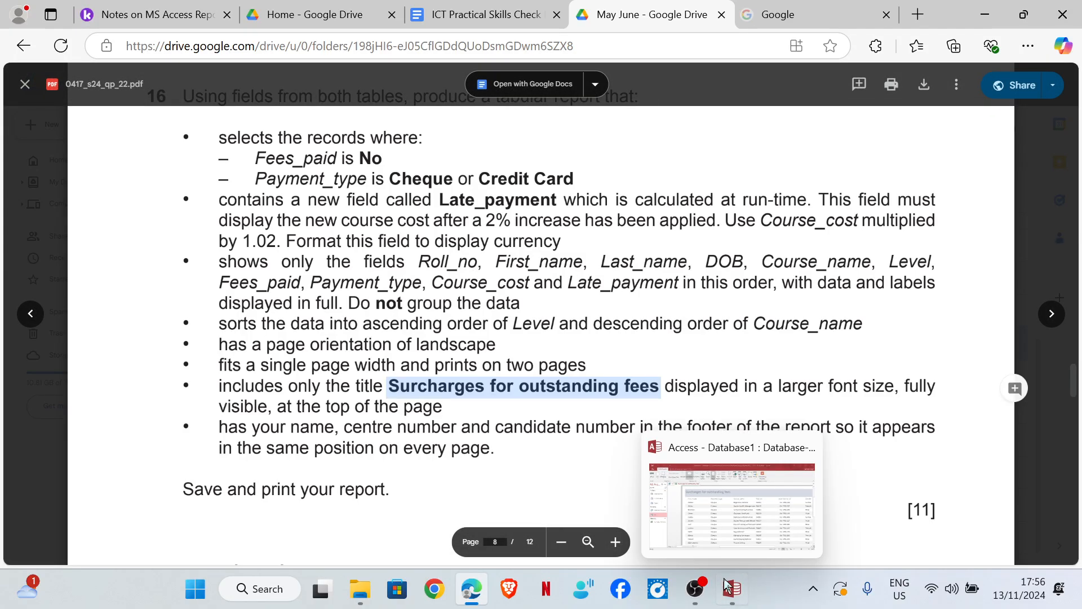
left_click(741, 519)
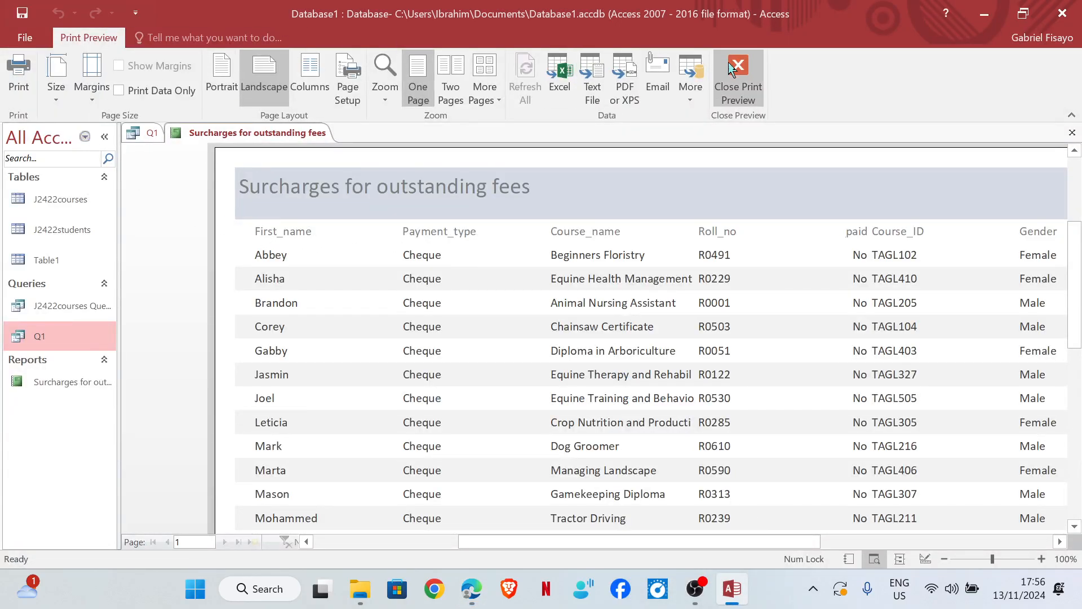
Close the print preview and open the report in Layout View
left_click(738, 79)
left_click(18, 107)
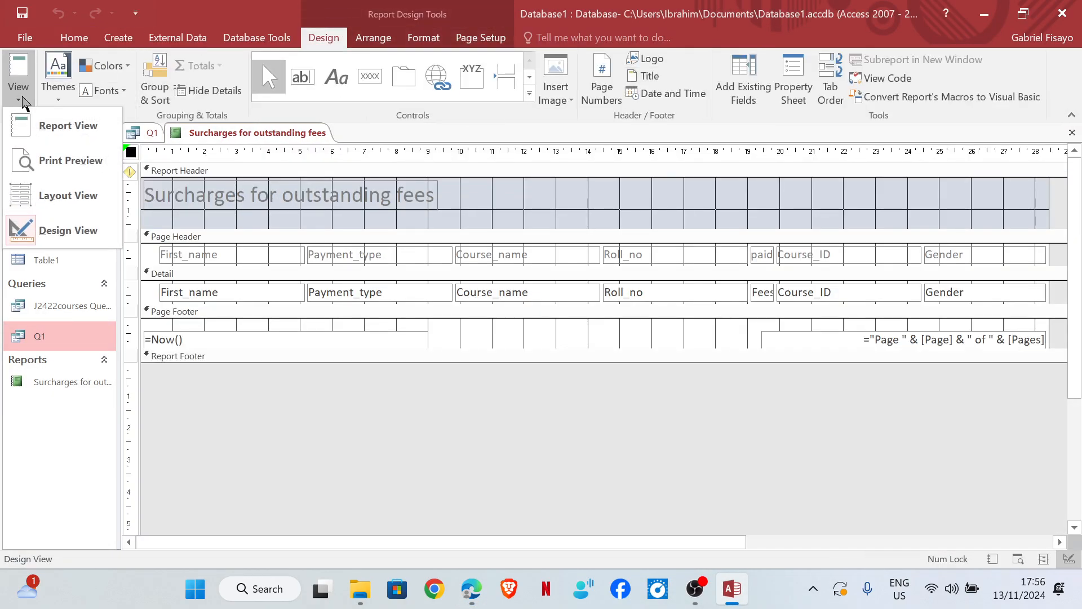
left_click(62, 194)
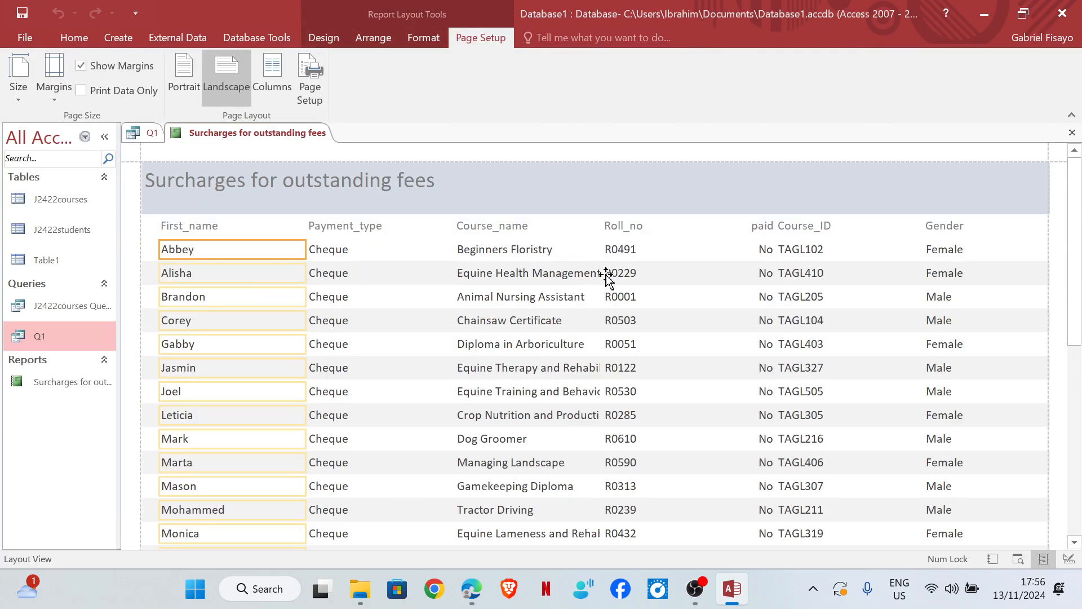
Narrow the First_name column together with its label and move both between Roll_no and the fees paid column
left_click(195, 228)
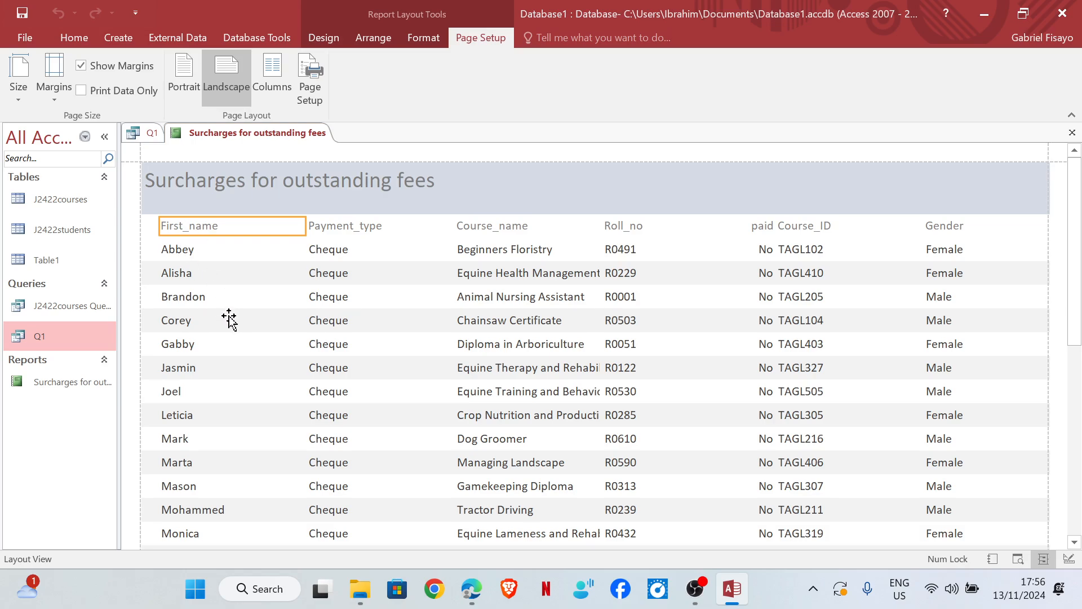
left_click(194, 252)
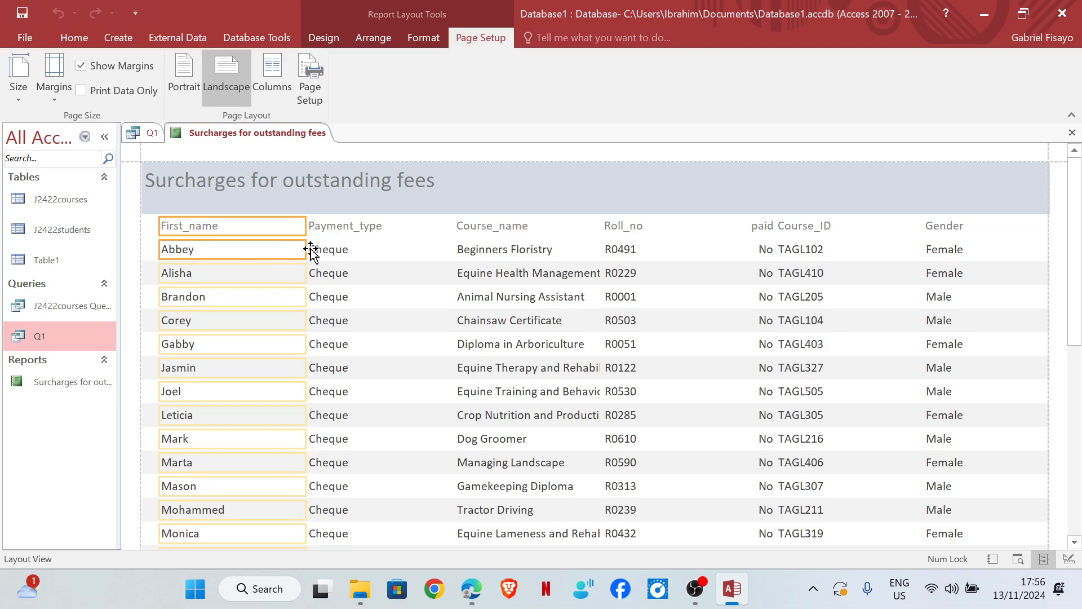
left_click_drag(305, 248, 245, 255)
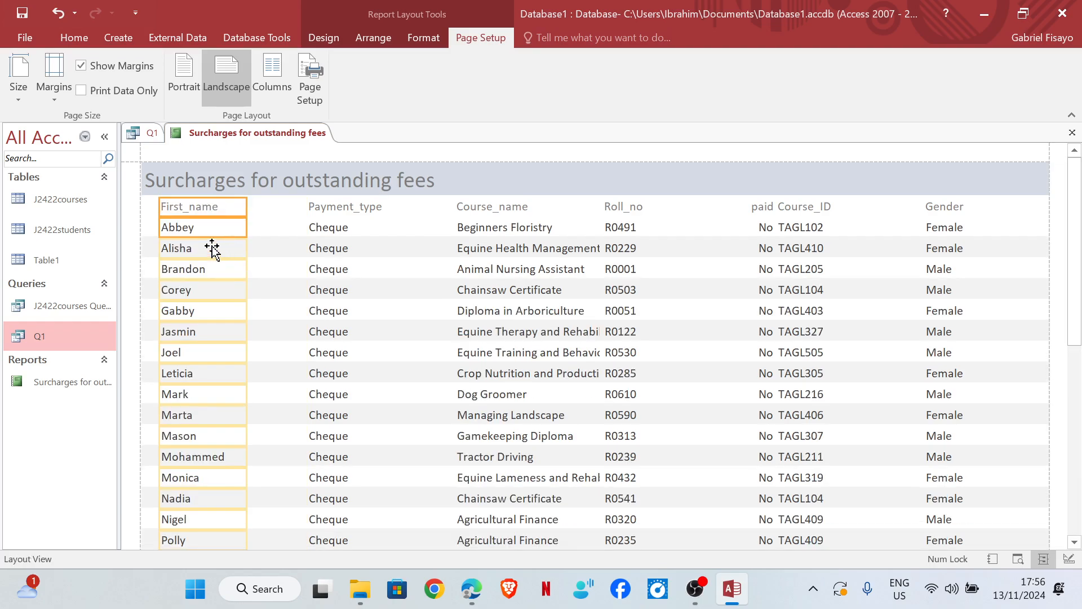
left_click_drag(194, 208, 670, 223)
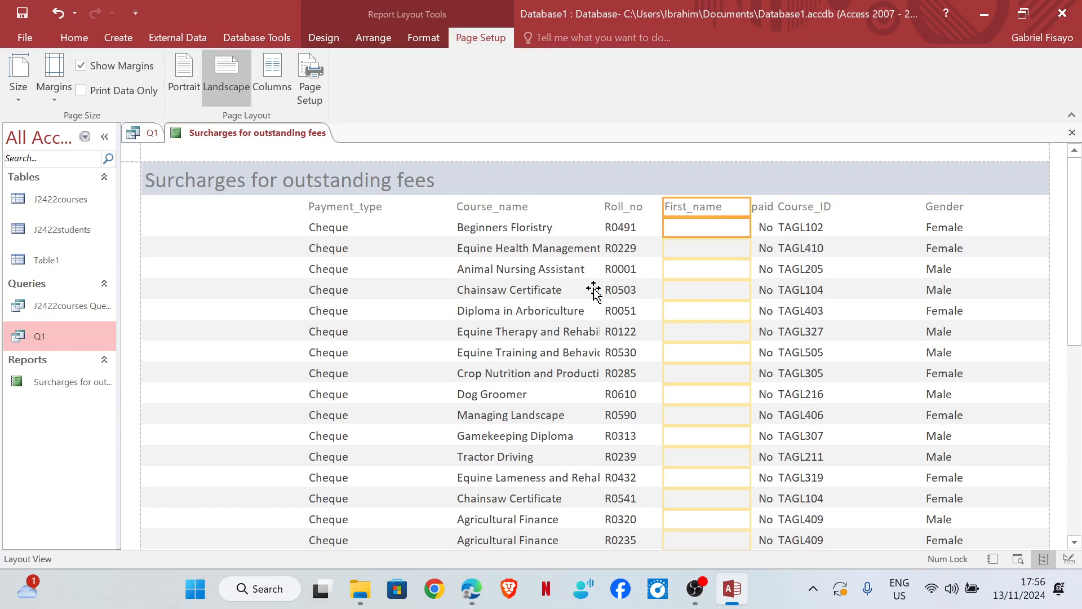
Move the Course_ID column with its label into the empty space before Payment_type
left_click(795, 208)
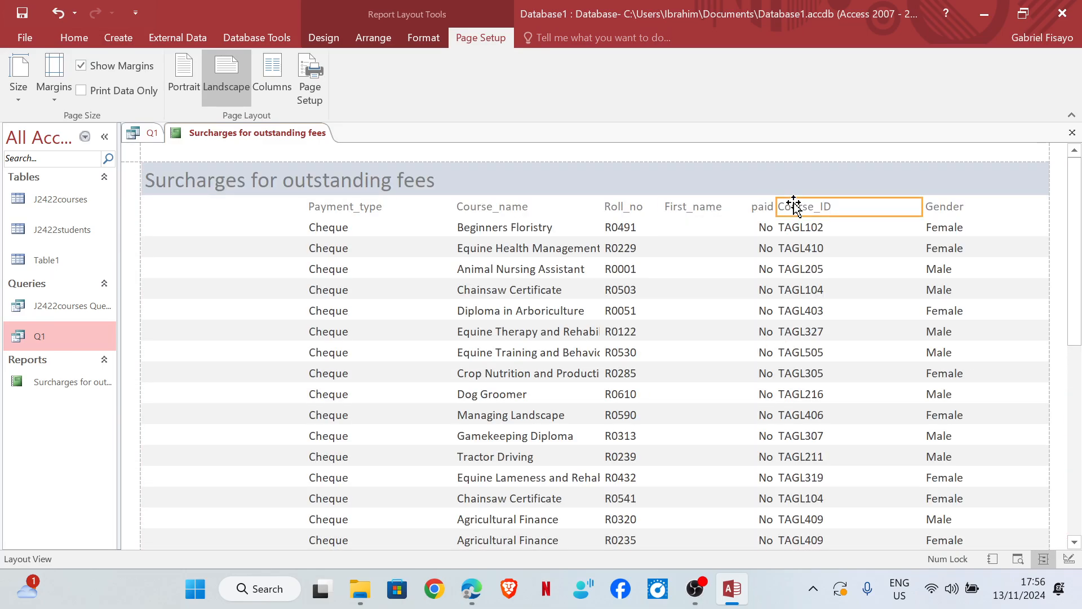
left_click(796, 233, "shift")
mouse_move(797, 233)
left_mouse_down()
mouse_move(435, 232)
mouse_move(796, 229)
left_mouse_up()
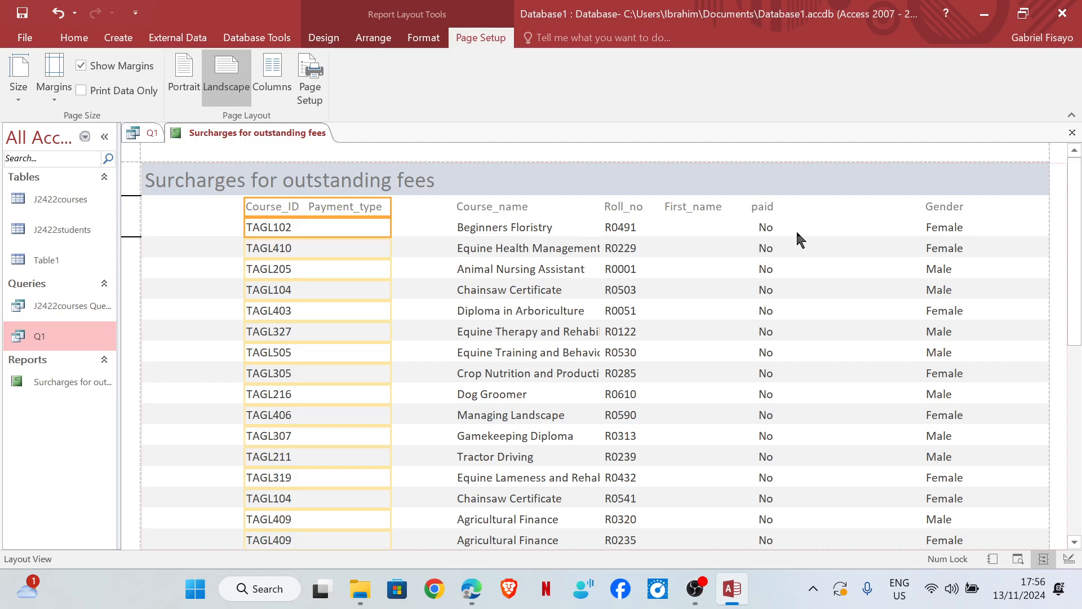
key("Right")
key("Right")
key("Right")
key("Right")
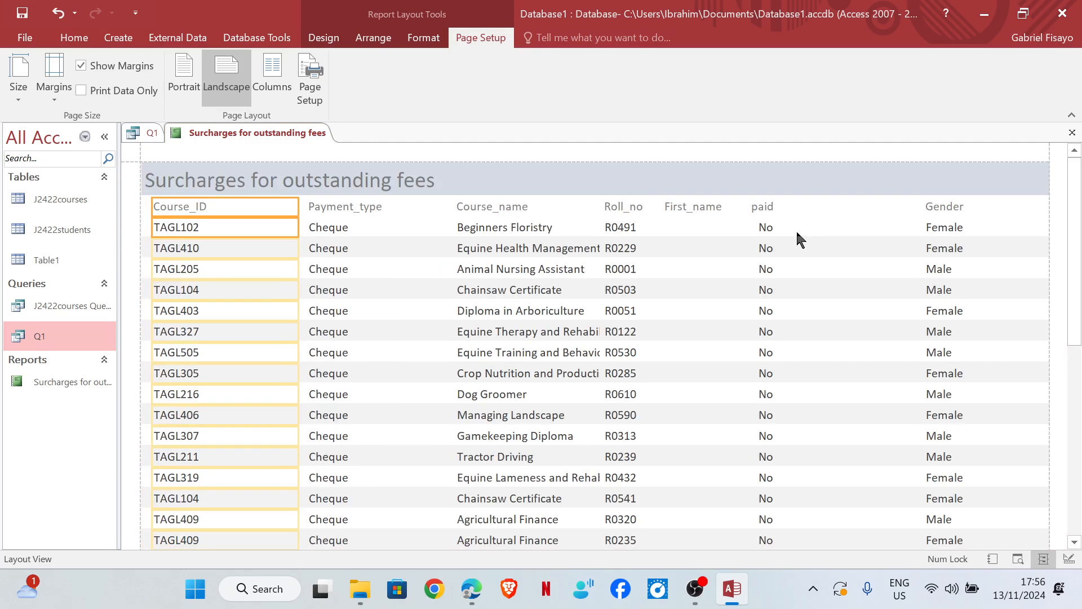
Narrow the Course_ID column together with its label, keeping every course code in the report readable
left_click_drag(299, 203, 251, 206)
scroll(500, 388, "down", 3)
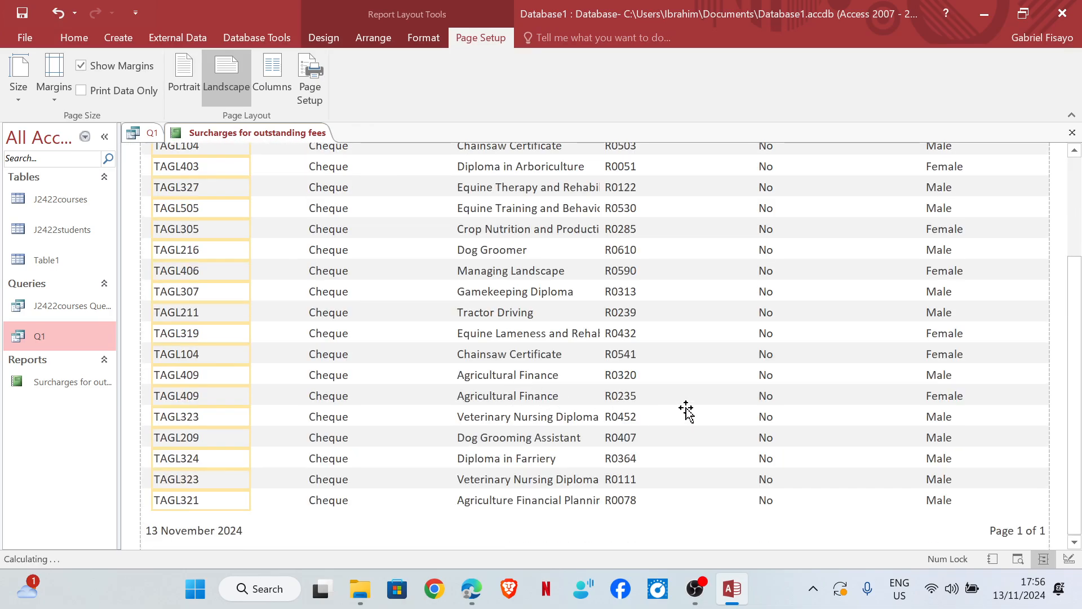
scroll(686, 410, "up", 3)
Shift the Course_name column closer to Payment_type and widen it on both sides so the longest course names show in full
left_click(518, 223)
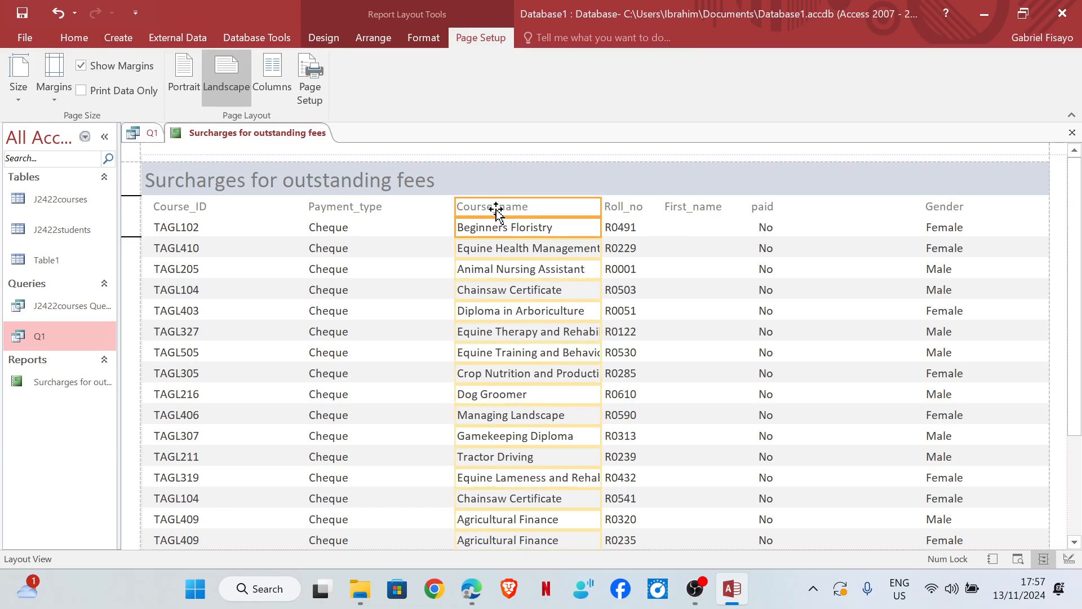
key("Left")
key("Left")
key("Left")
key("Left")
key("Left")
key("Left")
key("Left")
key("Left")
key("Left")
key("Left")
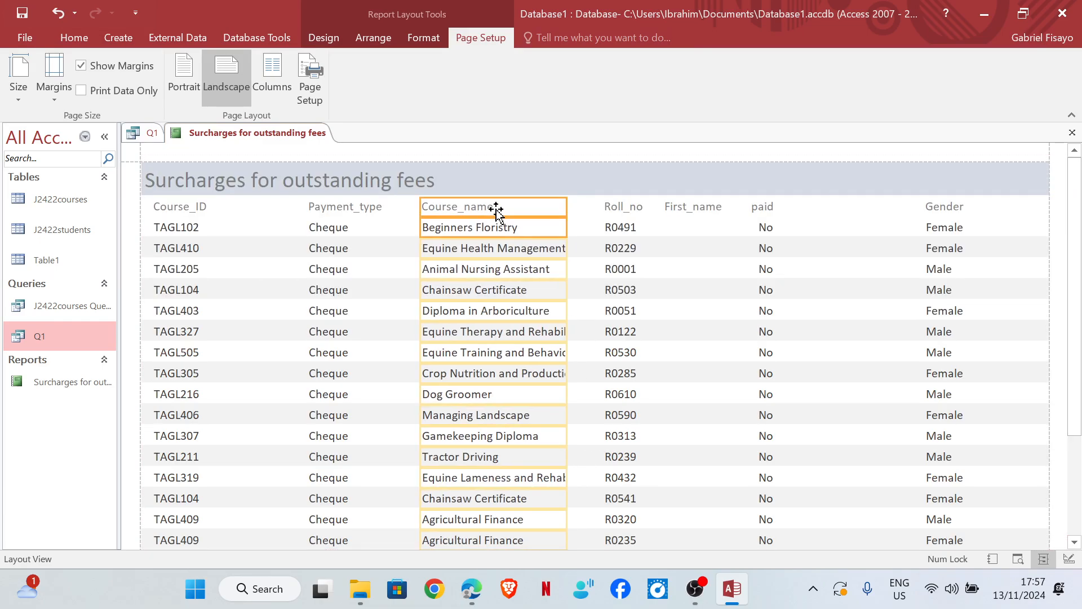
left_click_drag(567, 206, 592, 208)
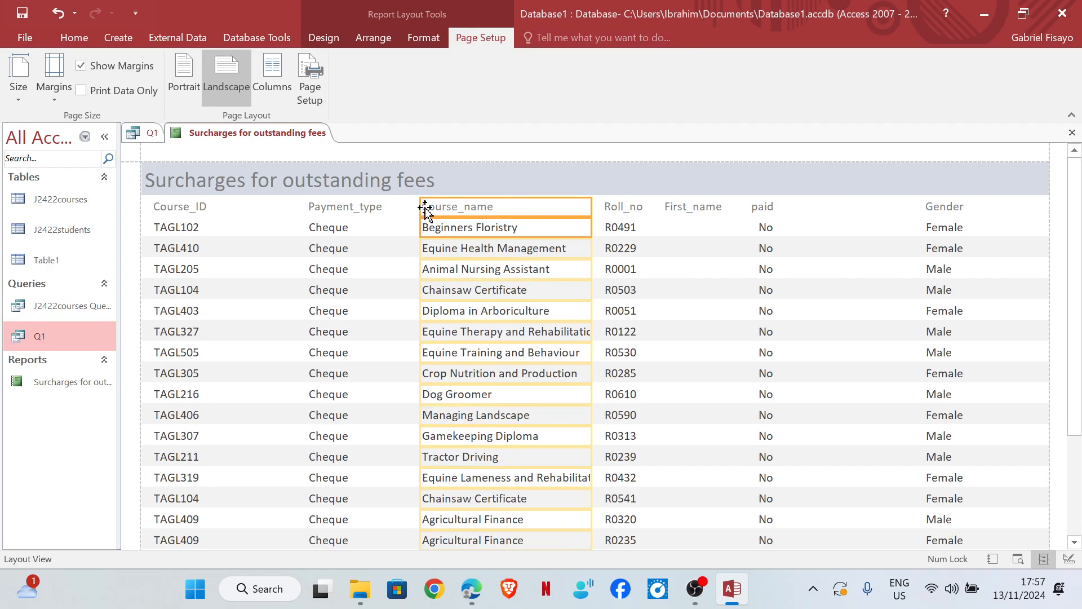
left_click_drag(422, 206, 393, 207)
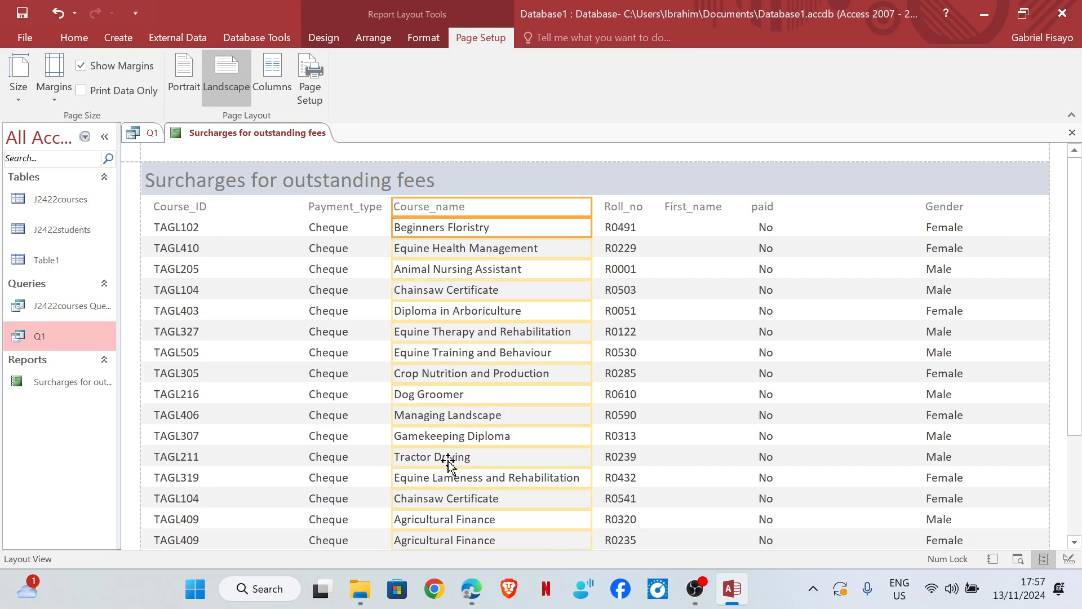
Check the title's font size requirement in question 16 in the browser and return to Access
left_click(470, 586)
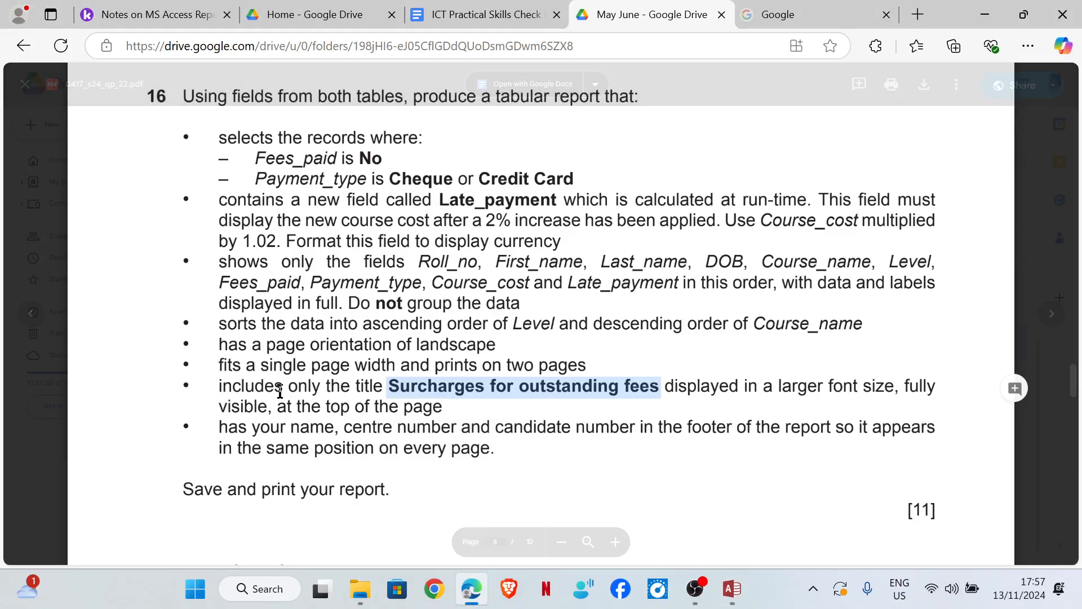
left_click_drag(775, 389, 903, 388)
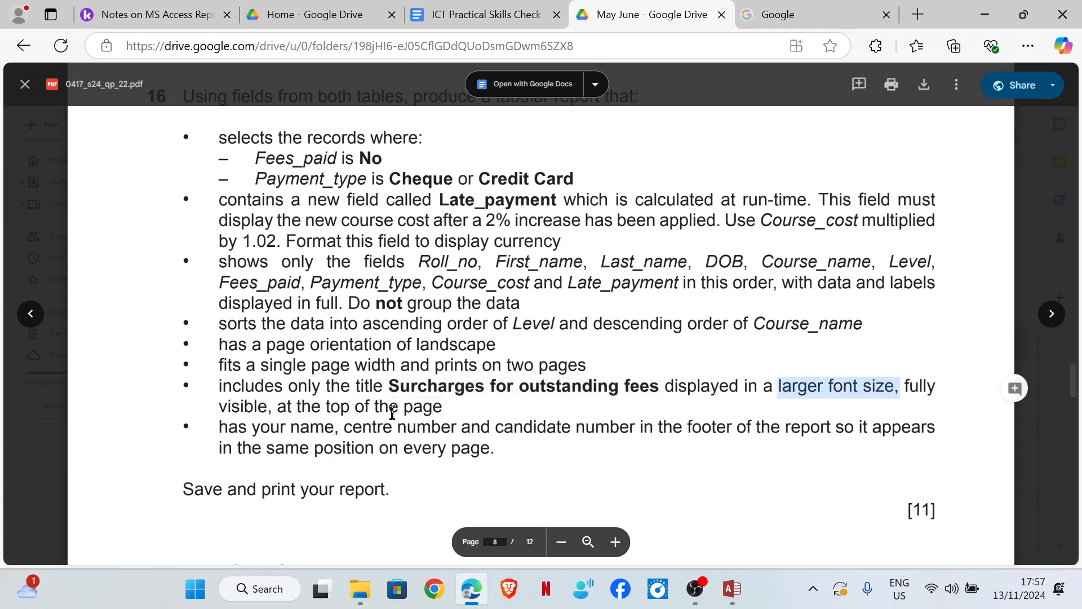
left_click(731, 588)
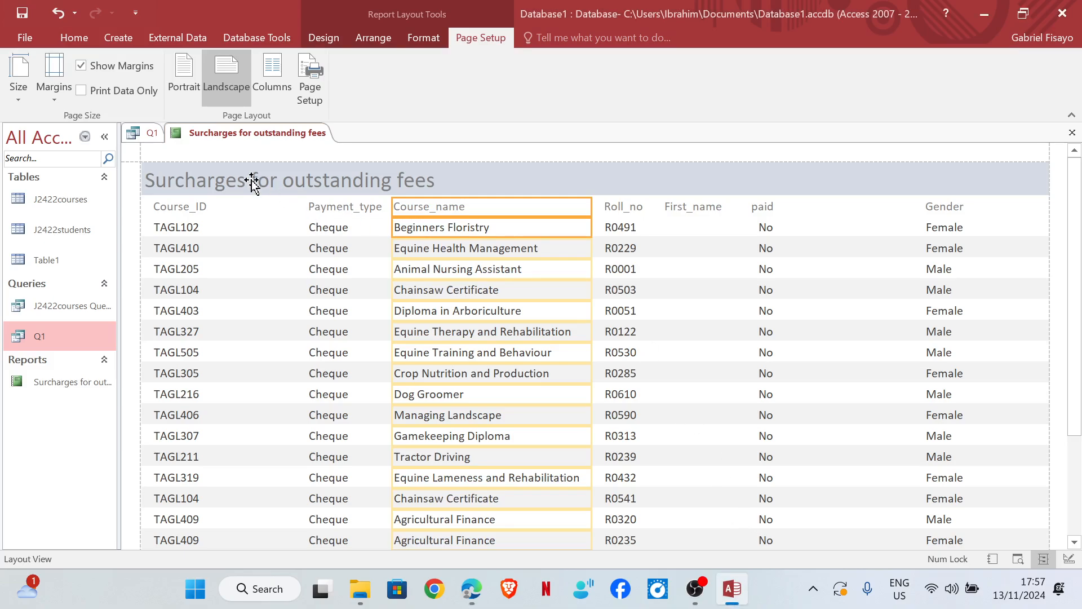
Open the Surcharges for outstanding fees report in Design View
left_click(74, 37)
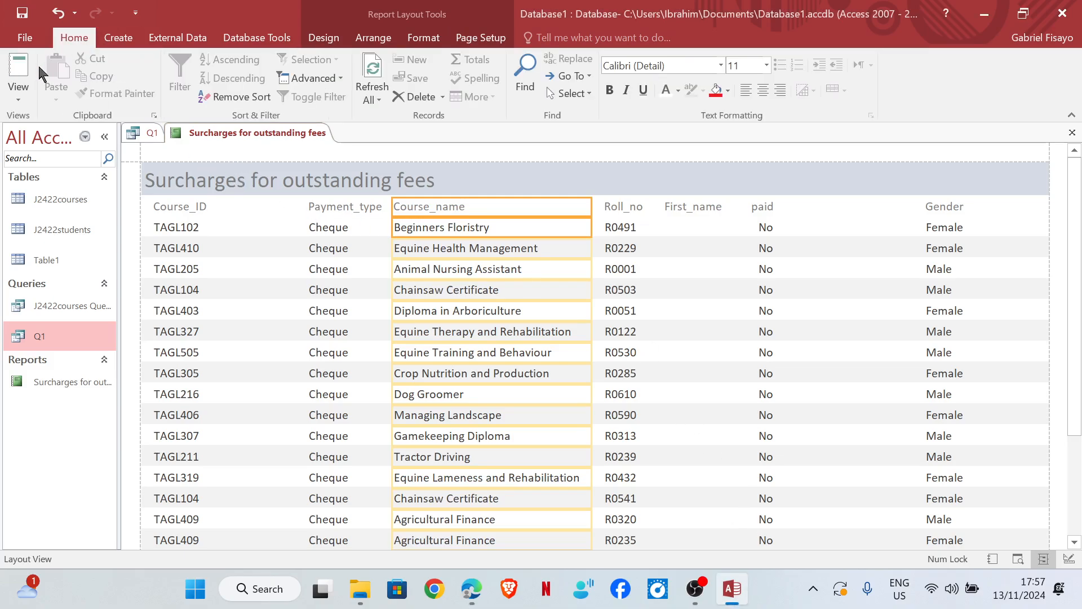
left_click(18, 90)
left_click(82, 235)
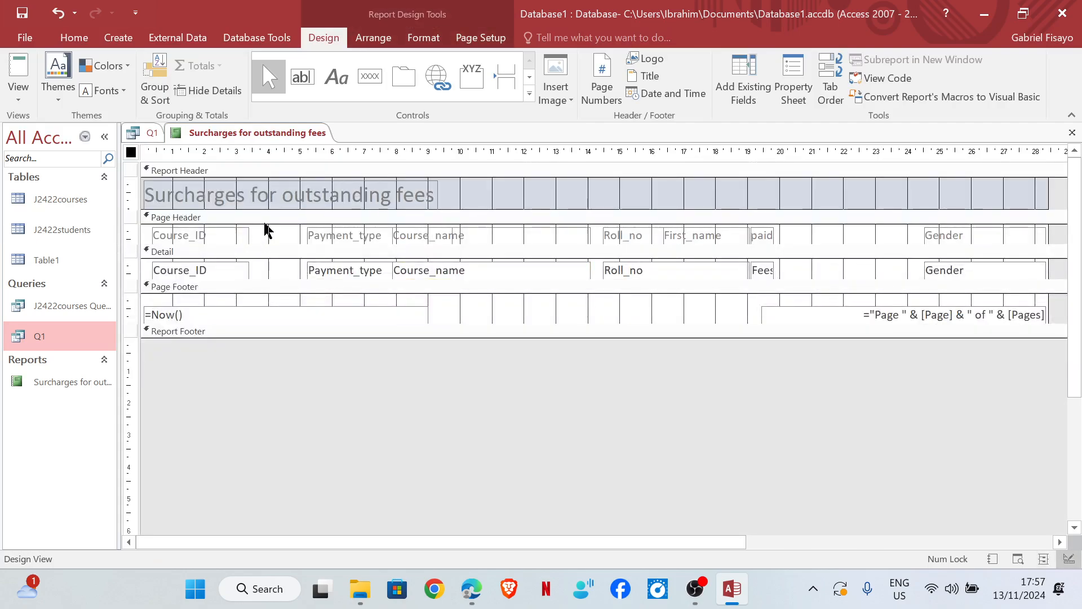
Set the report title's font size to 22 and widen its label to fit the whole text
left_click(237, 195)
left_click(345, 201)
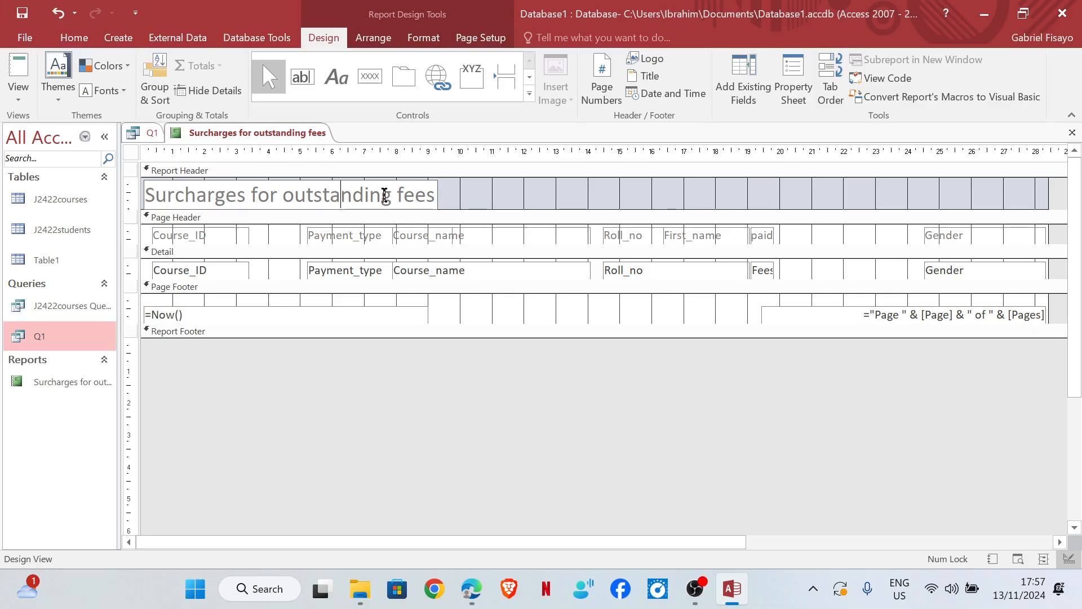
left_click_drag(435, 193, 144, 194)
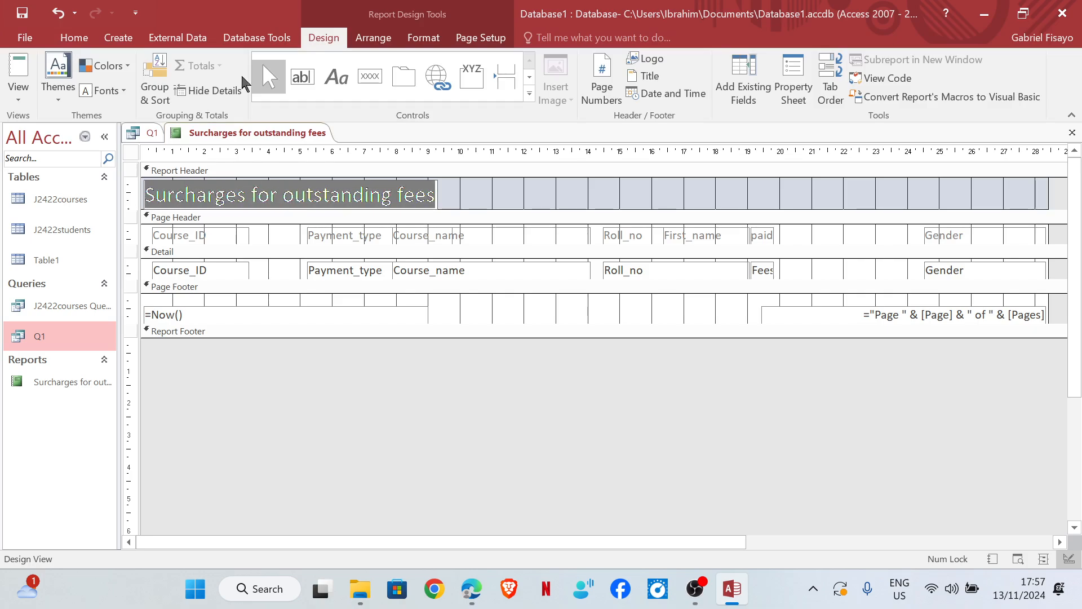
left_click(85, 39)
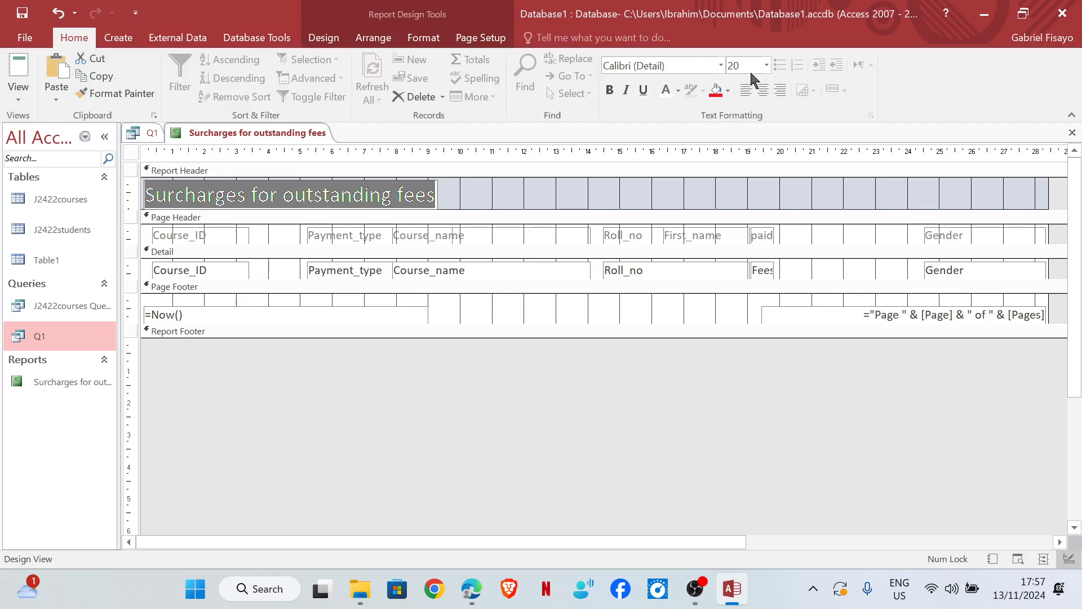
left_click(768, 66)
left_click(742, 216)
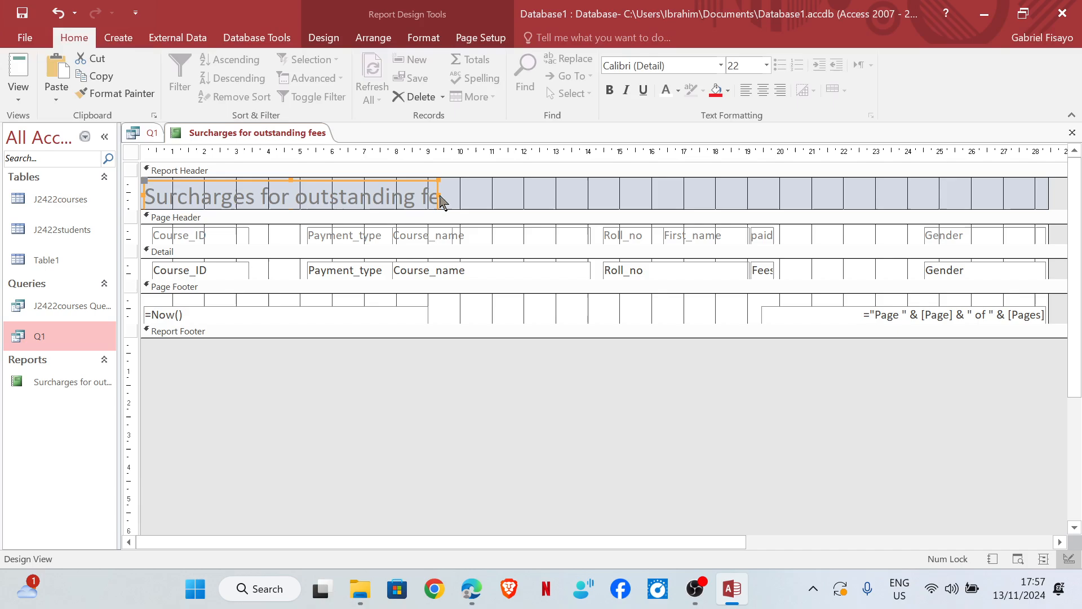
left_click_drag(440, 194, 477, 195)
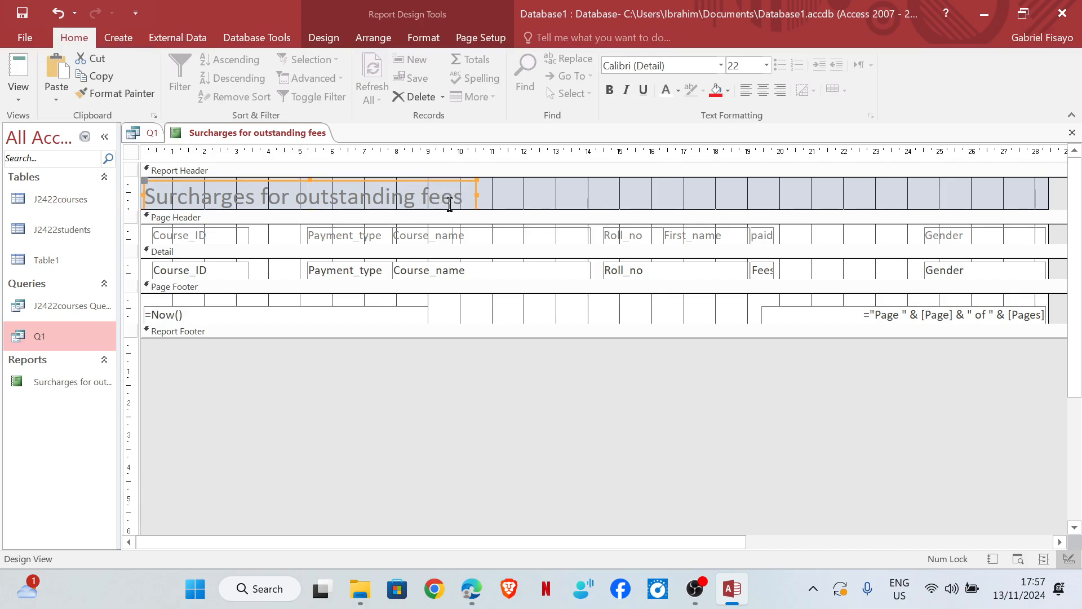
Give the title label a dark orange background and white text
left_click(728, 92)
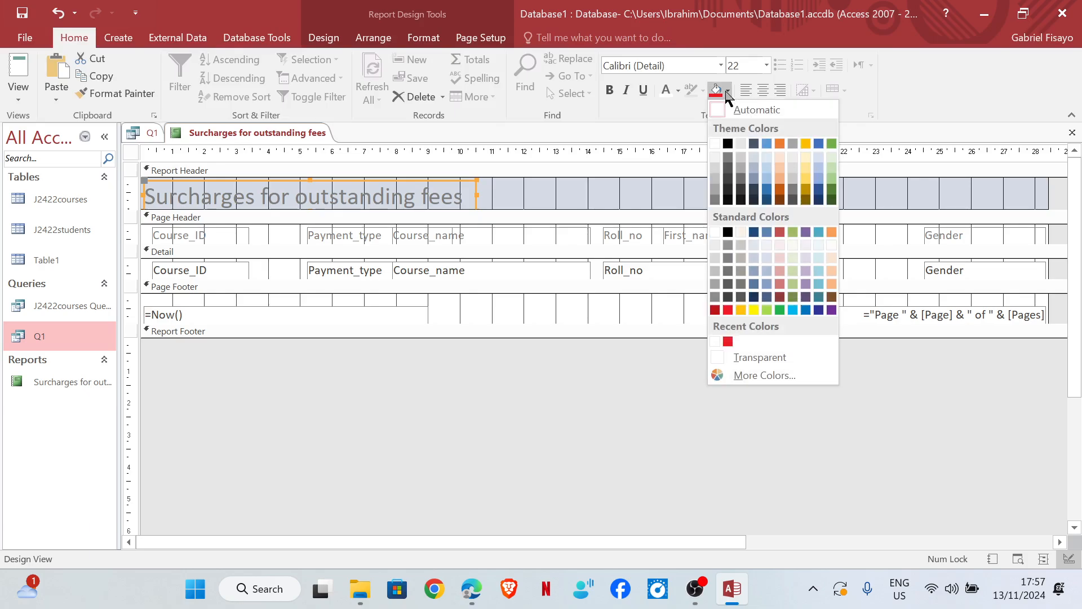
left_click(781, 192)
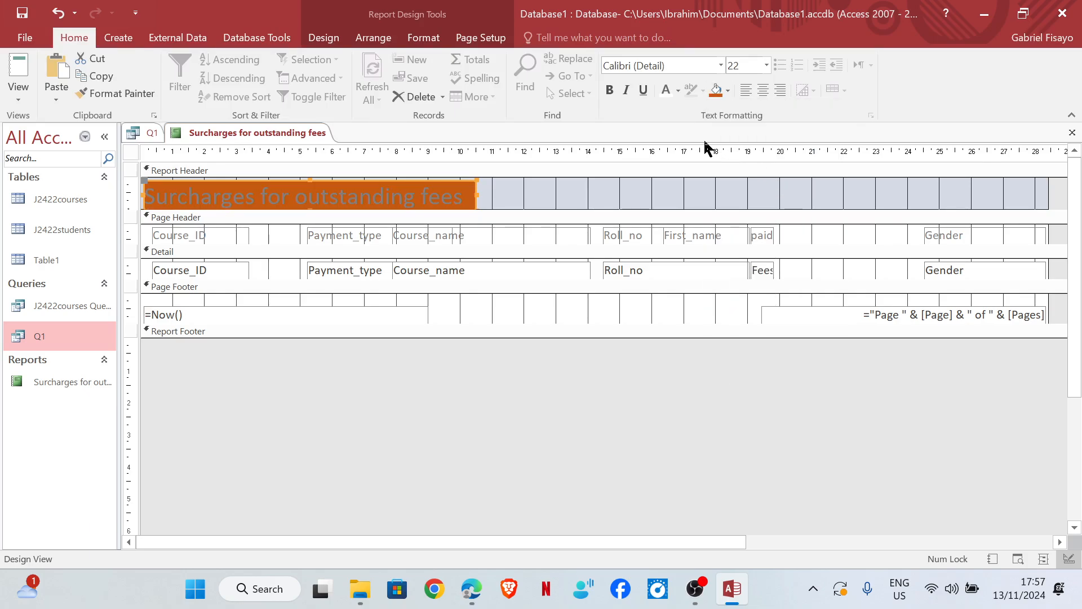
left_click(677, 91)
left_click(666, 144)
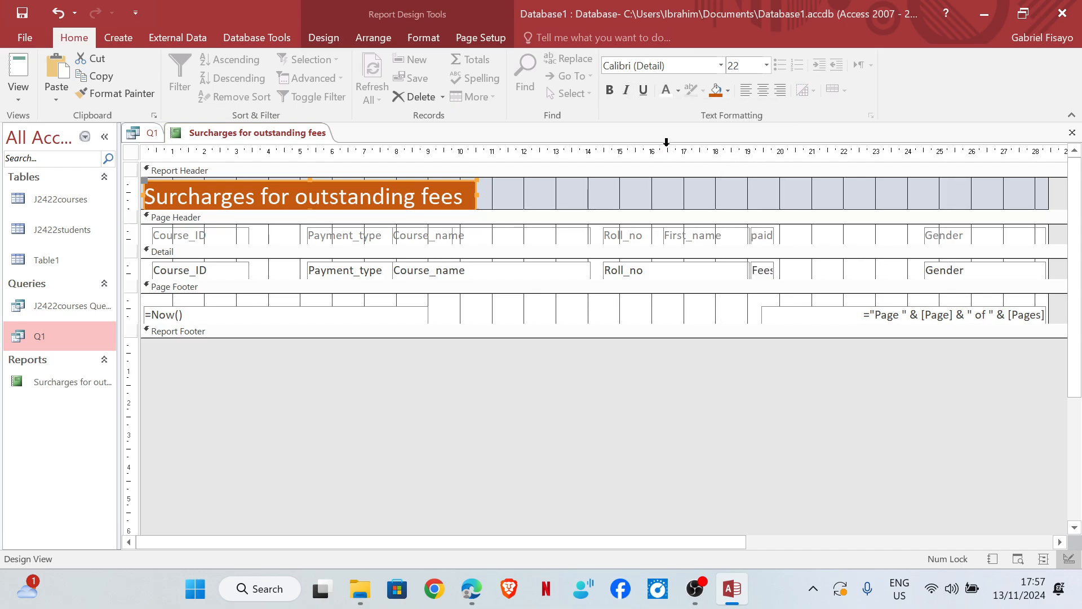
left_click(540, 194)
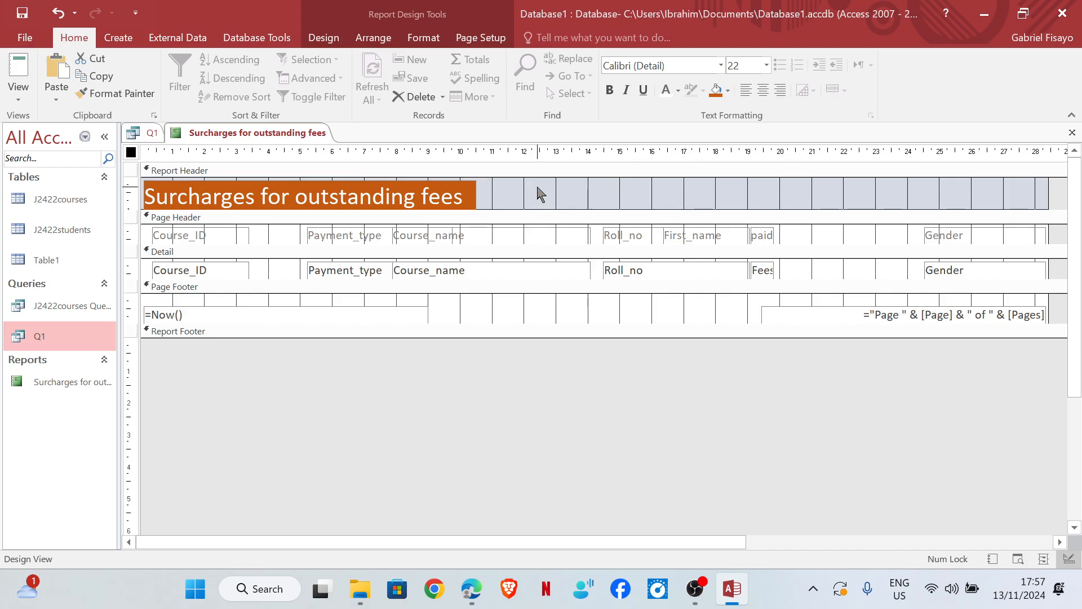
Move the title label to the middle of the report header and show the report in Print Preview
left_click(466, 194)
left_click_drag(476, 184, 771, 190)
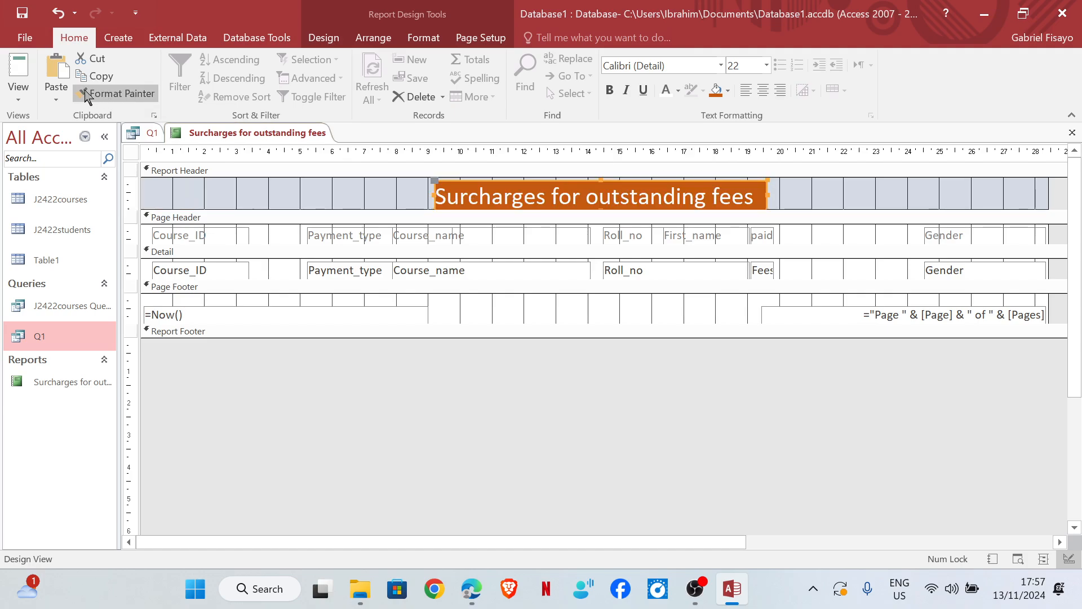
left_click(17, 97)
left_click(68, 163)
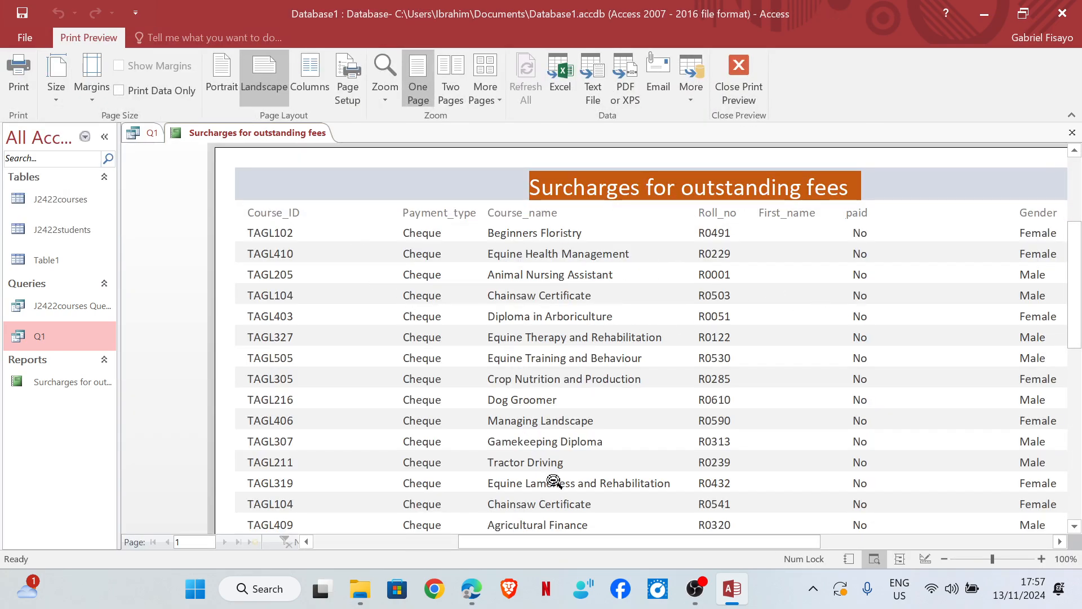
Review question 16 in the browser and the report, export and label topics in the ICT Practical Skills Check List
mouse_move(471, 588)
left_click(475, 514)
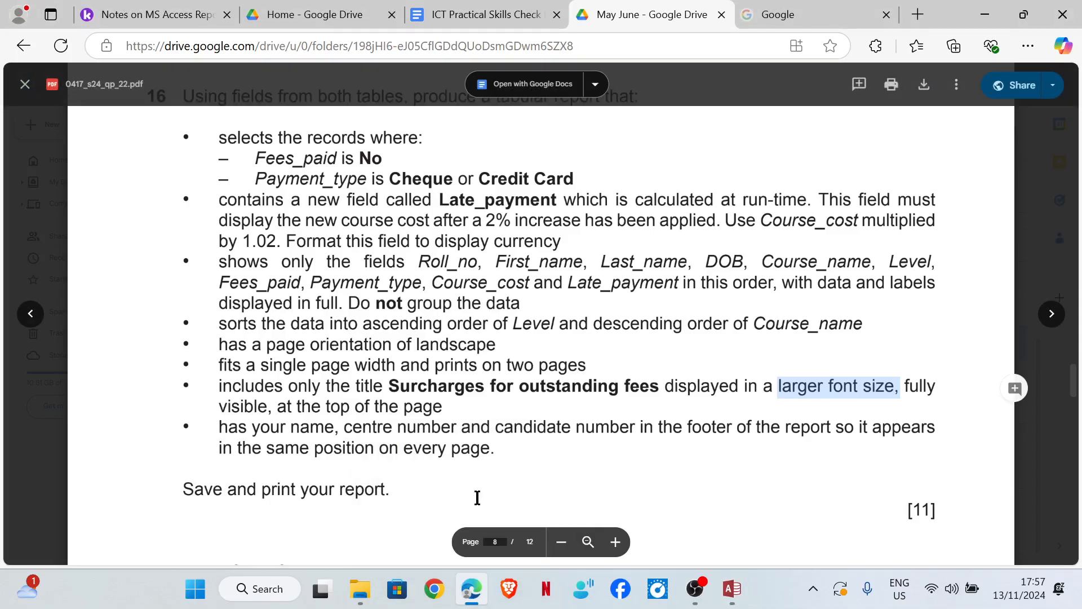
left_click(448, 13)
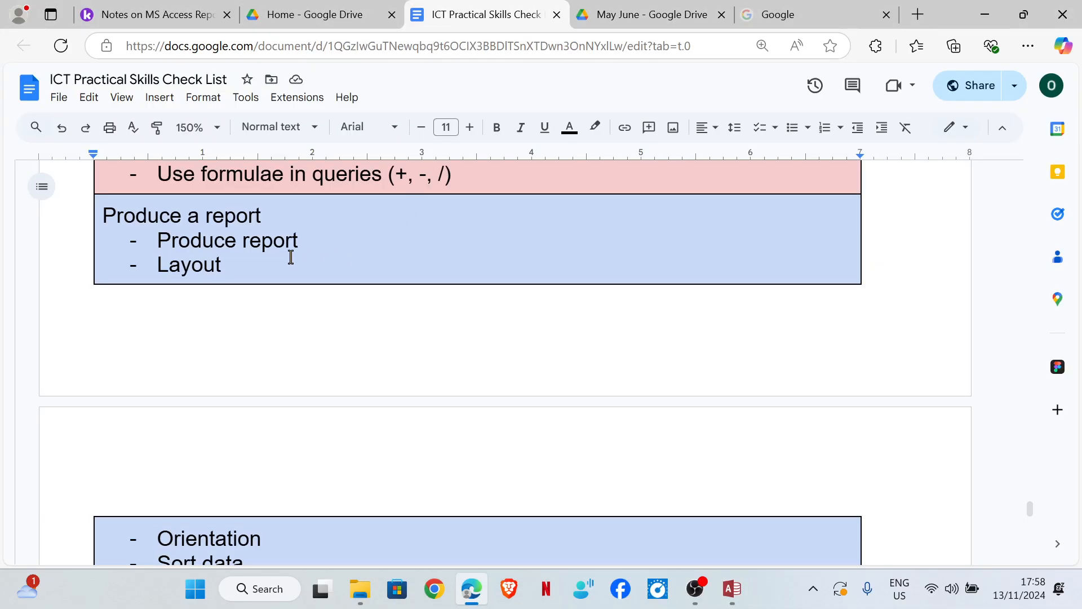
scroll(290, 256, "down", 3)
scroll(283, 359, "down", 2)
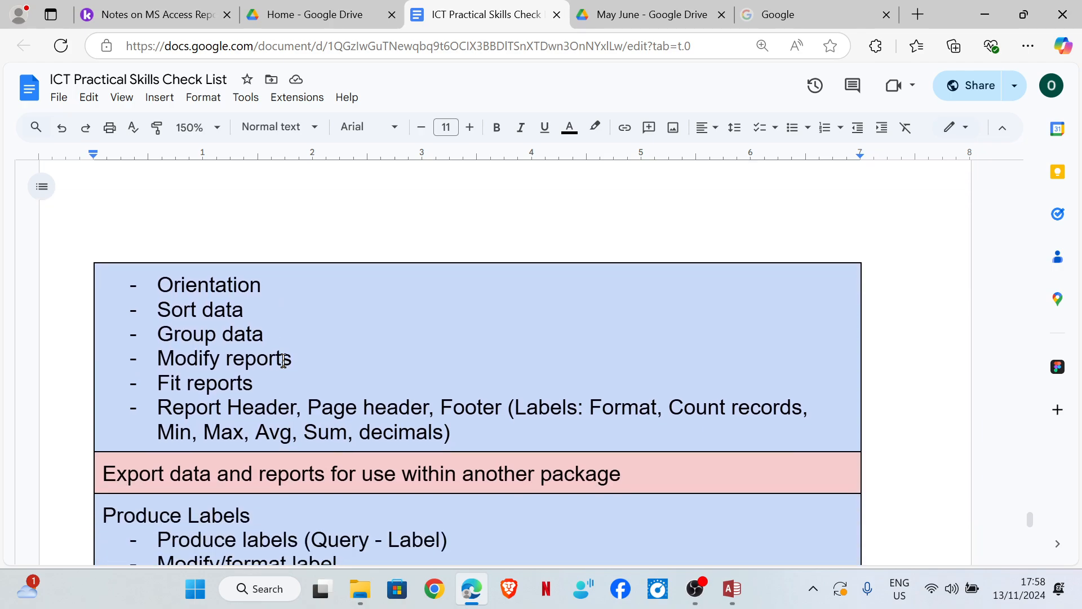
scroll(292, 330, "down", 2)
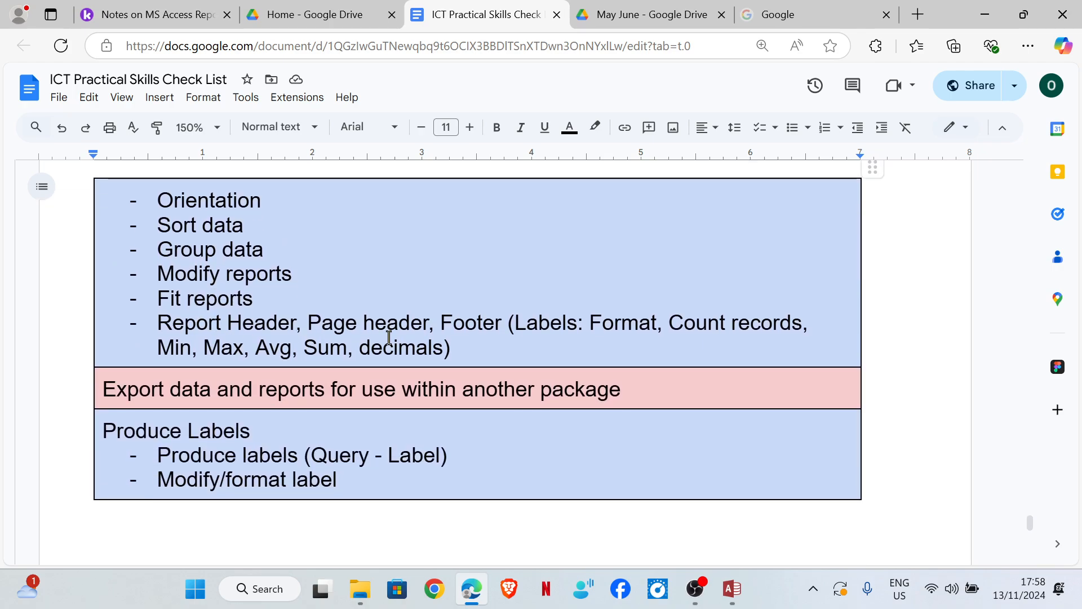
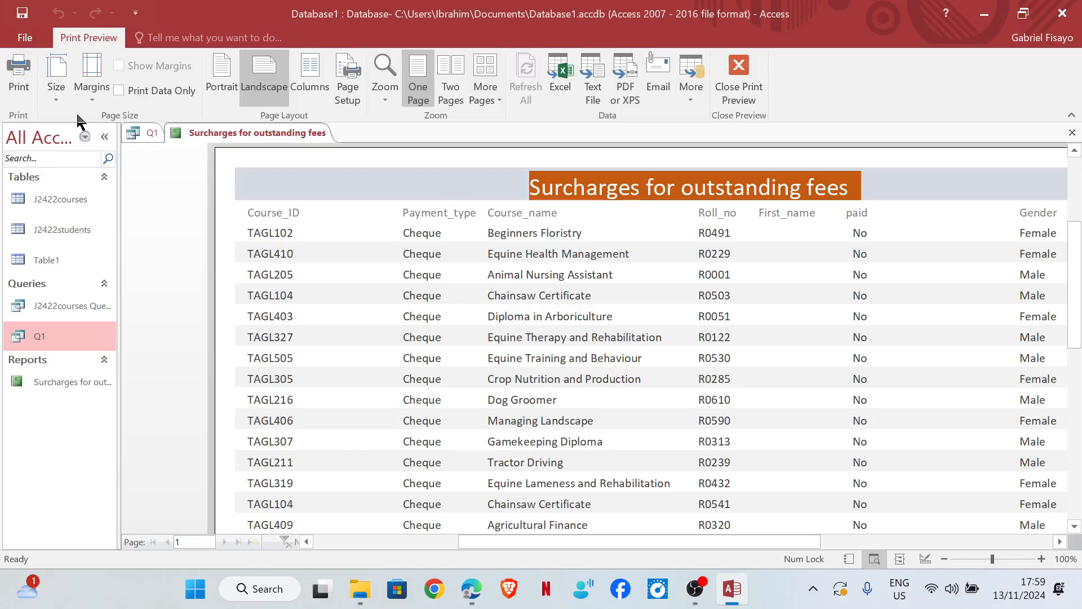
Close the print preview and consult the Notes on MS Access Report in the browser about the report sections
left_click(739, 76)
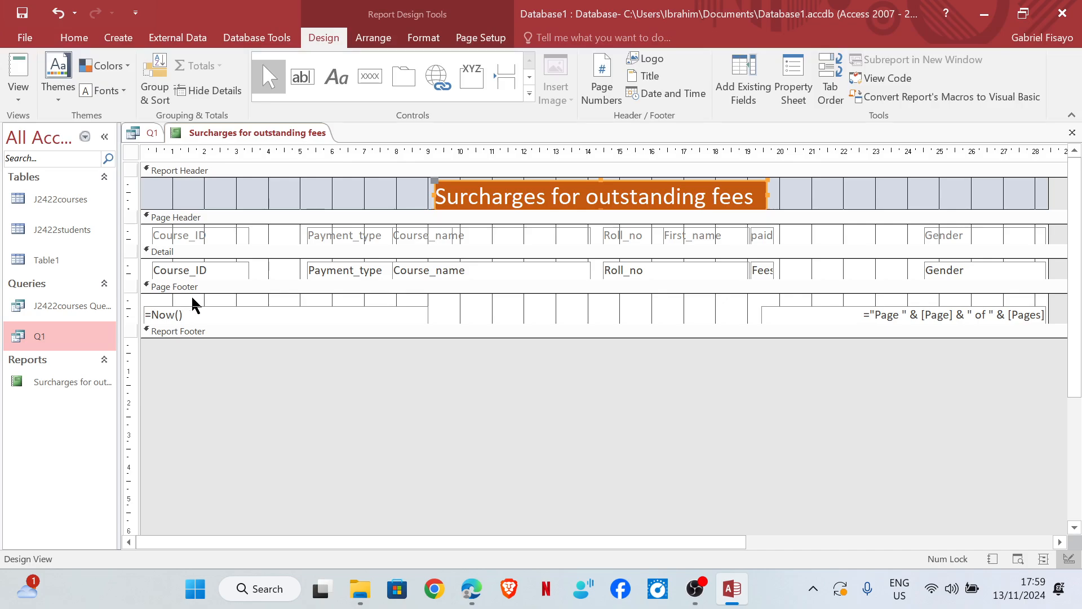
mouse_move(471, 588)
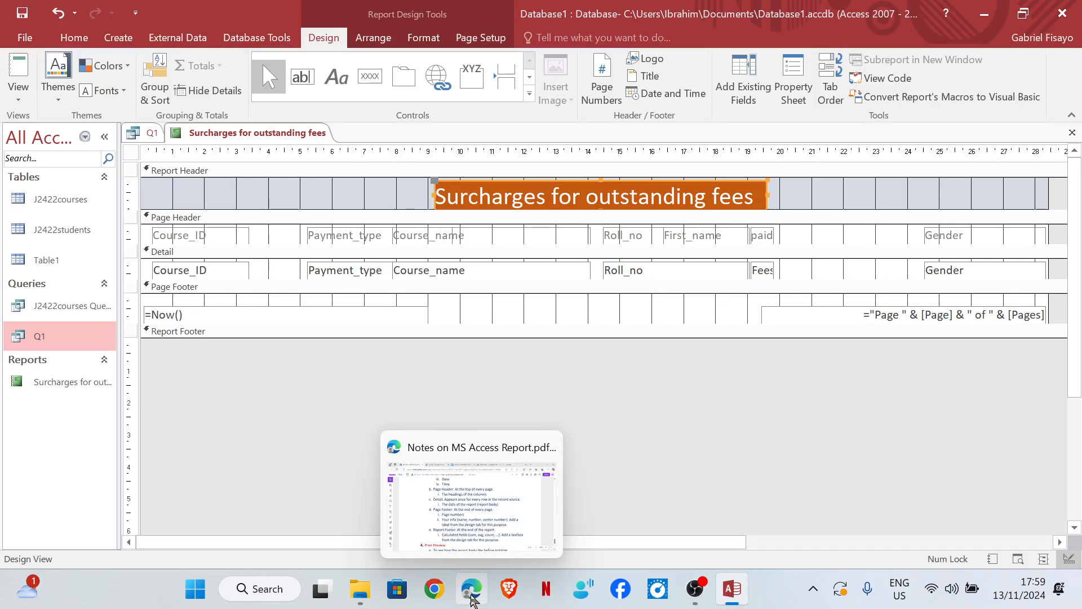
left_click(463, 536)
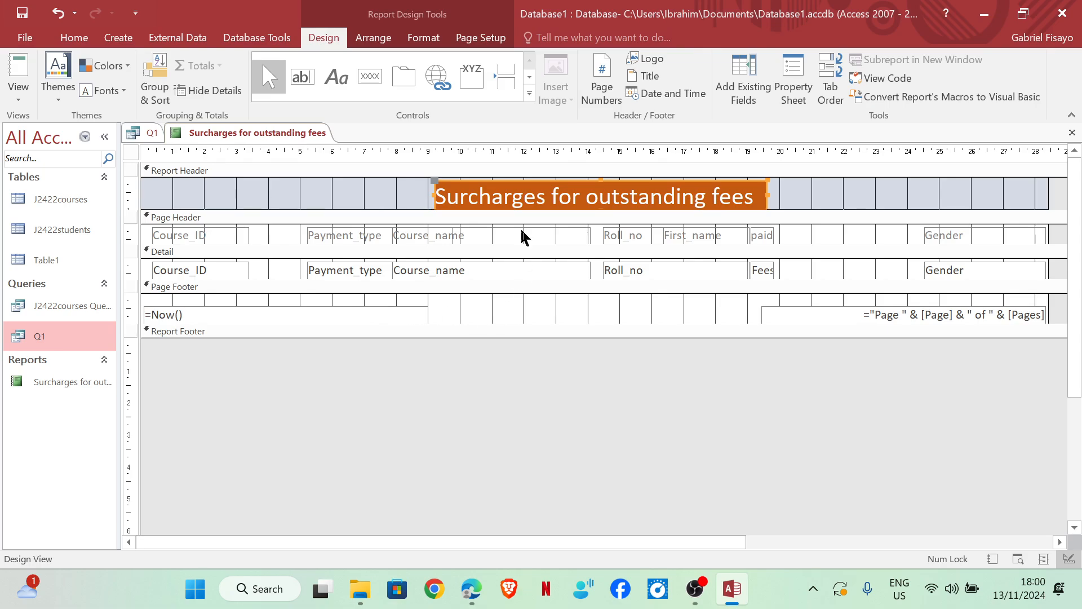
Add a label about 4.4 cm wide in the middle of the page footer with the candidate's name, centre number and candidate number
left_click(339, 87)
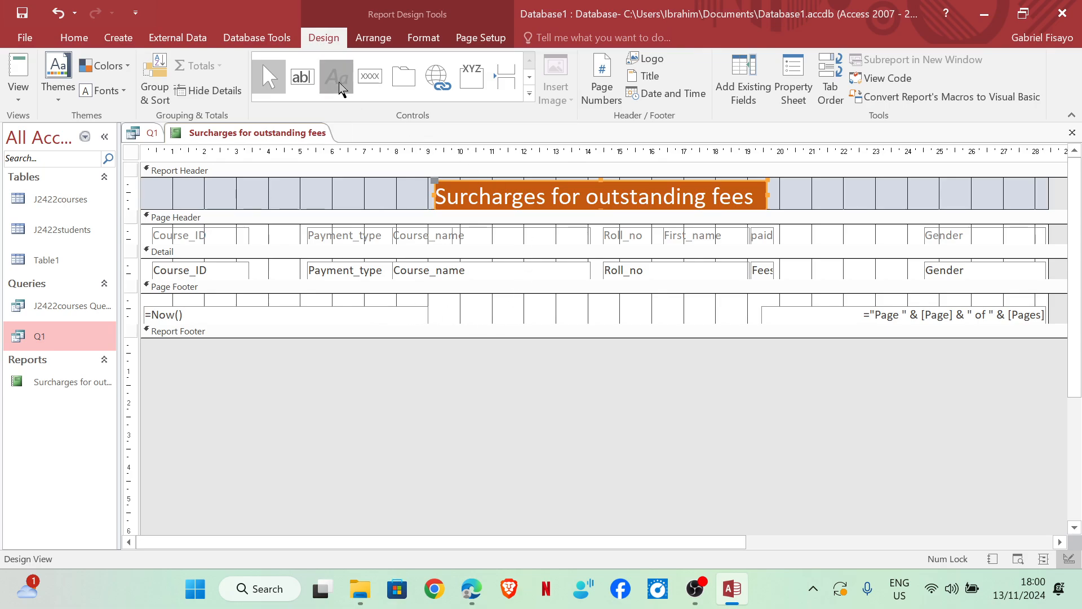
left_click_drag(486, 303, 627, 316)
type("Rebe")
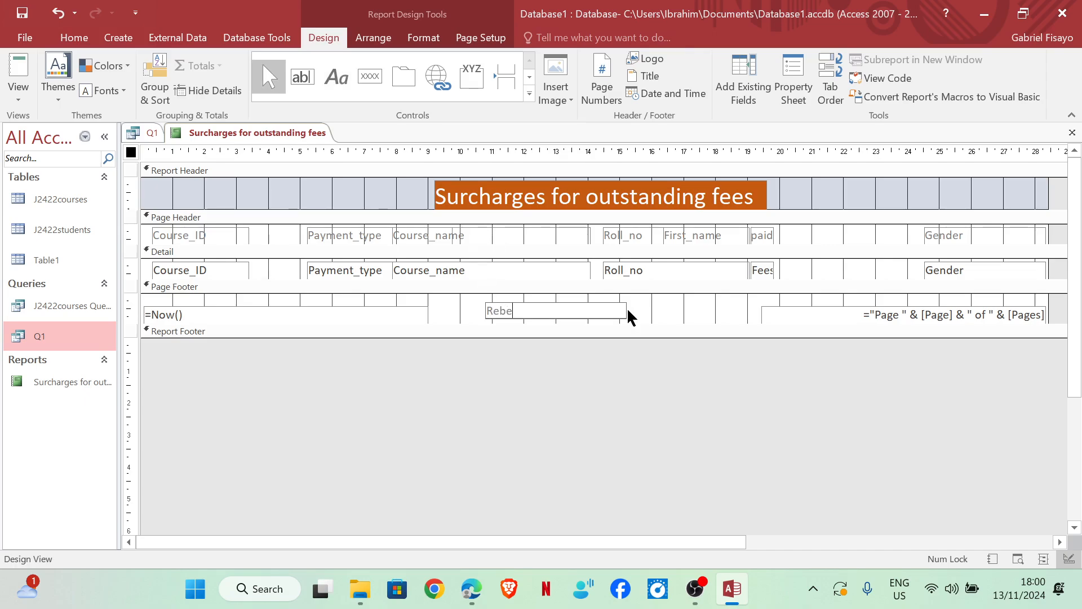
type("cca,1234,5678")
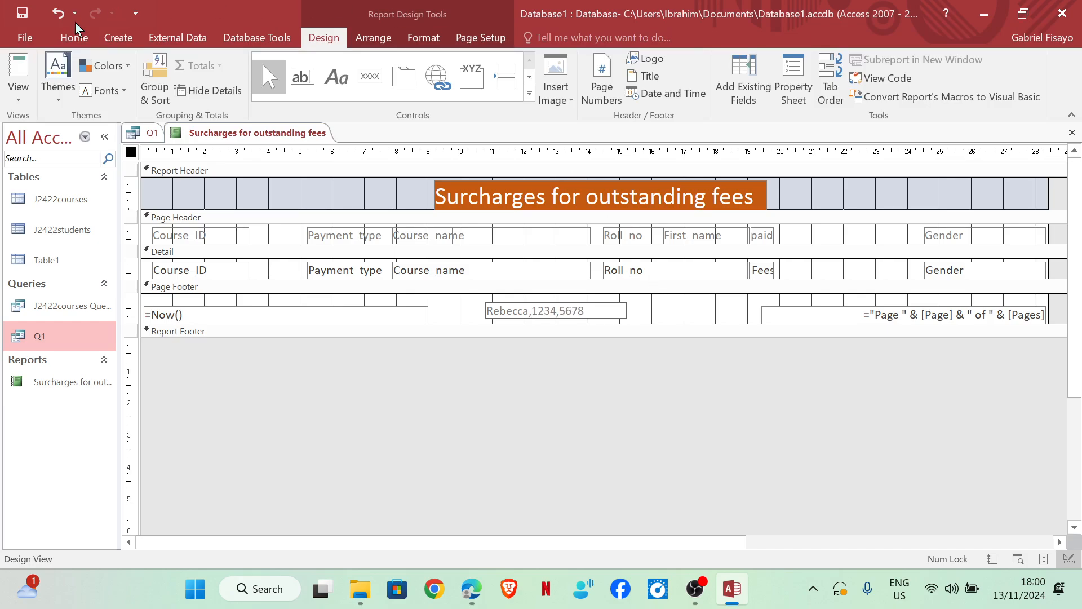
Show the report in Print Preview and examine the candidate details in the page footer
left_click(19, 96)
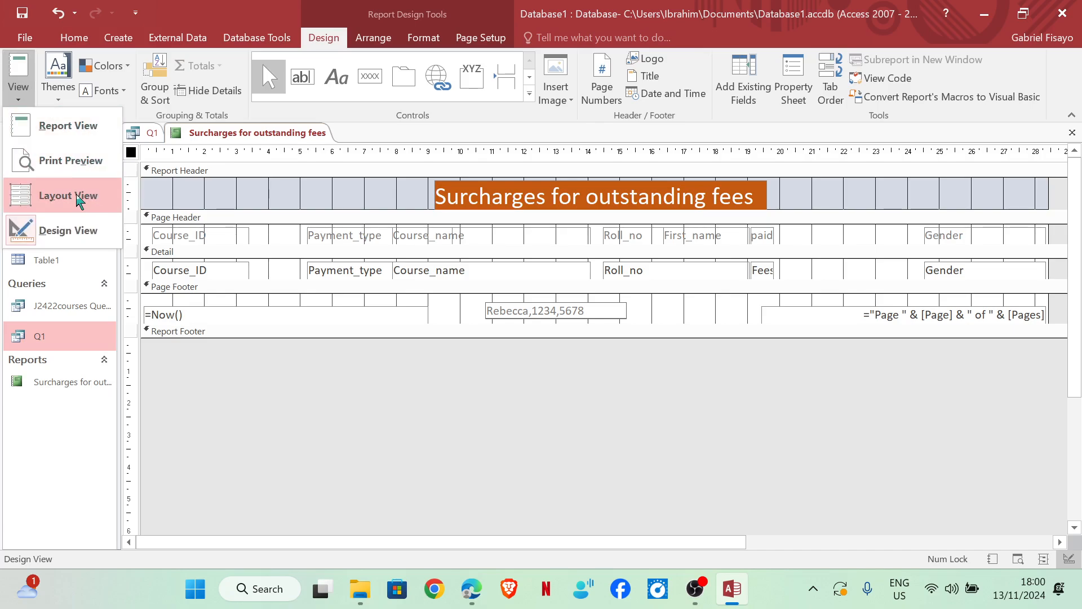
left_click(84, 167)
scroll(608, 382, "down", 6)
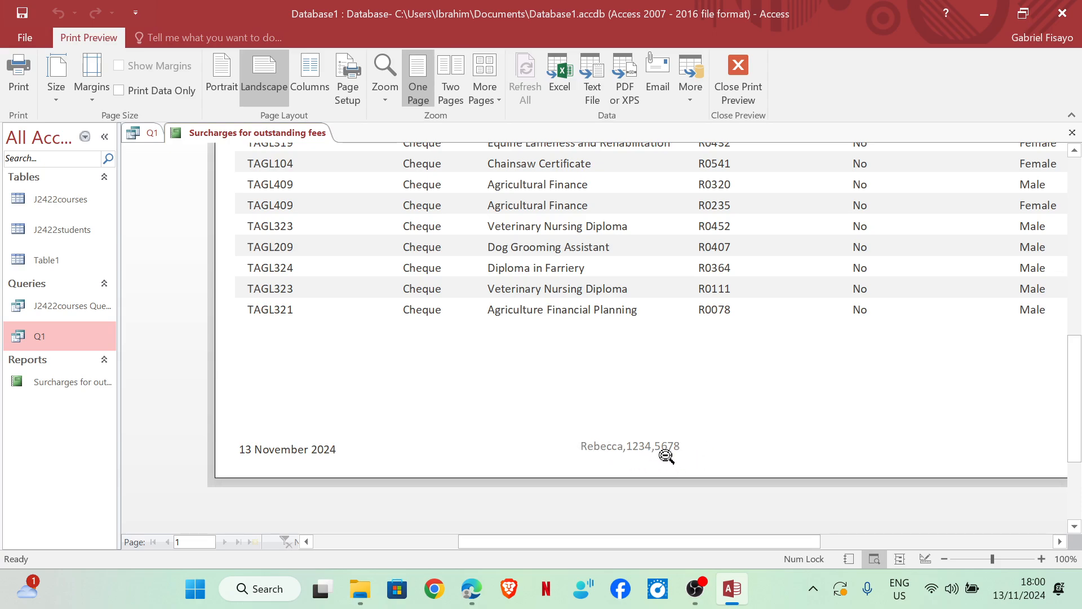
scroll(669, 437, "up", 3)
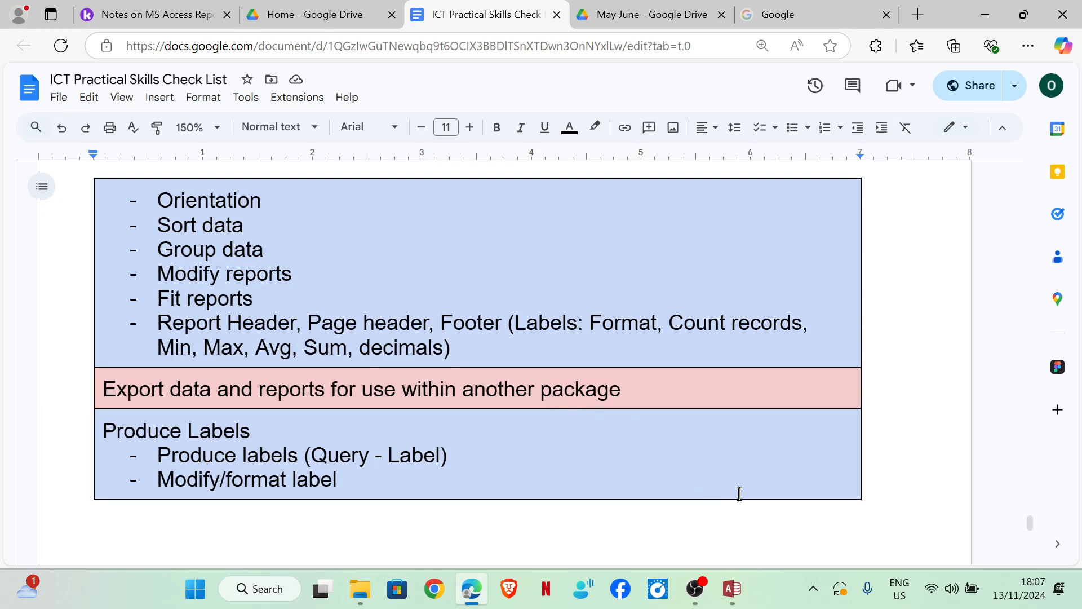
Switch to the Access report and add a Count Records total to the Level column
mouse_move(731, 590)
left_click(799, 483)
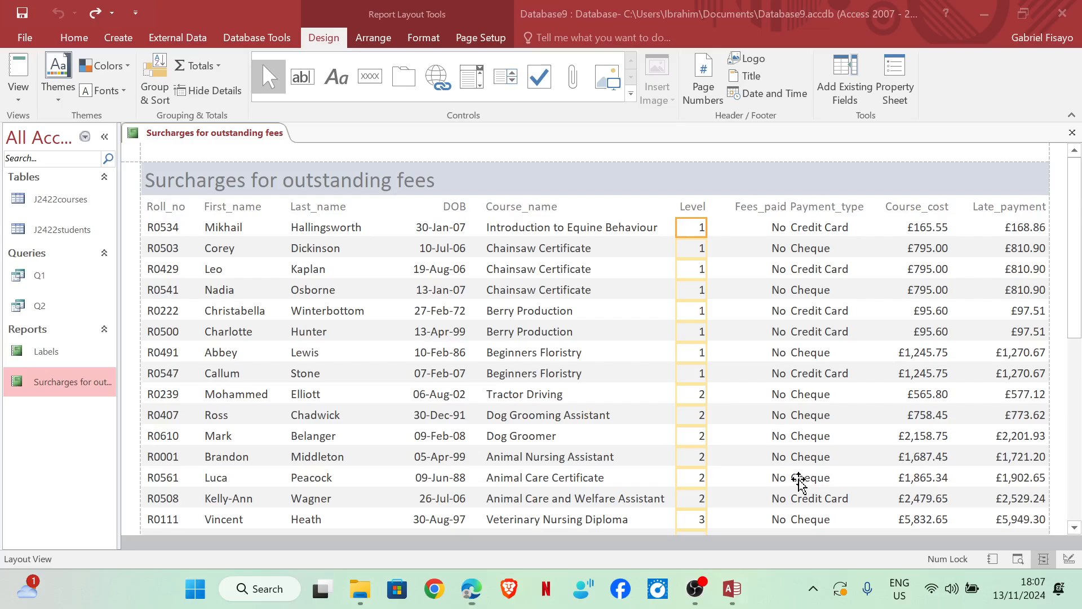
right_click(697, 252)
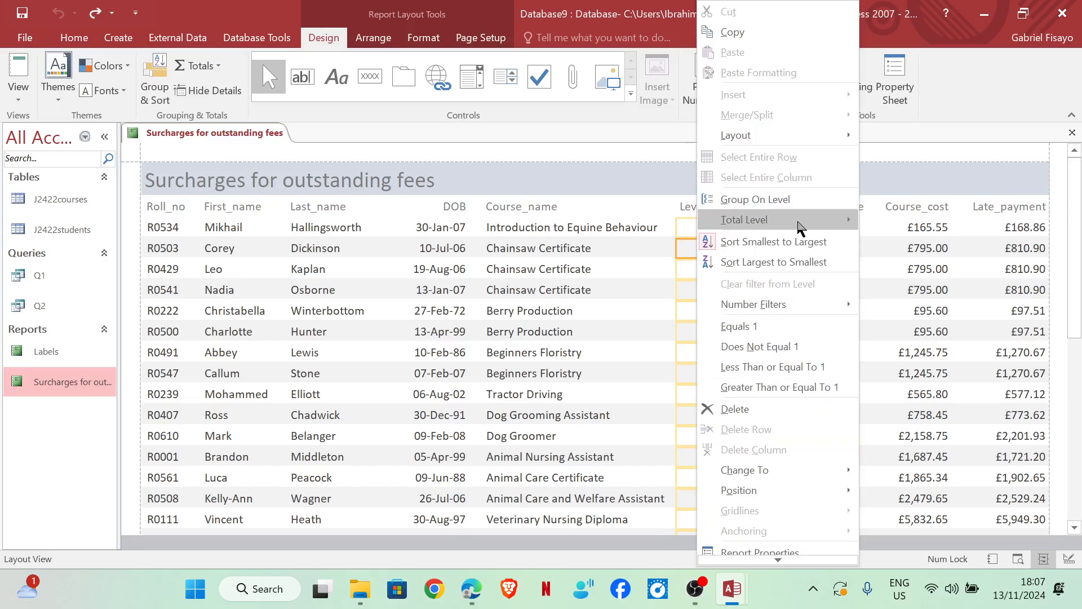
mouse_move(798, 227)
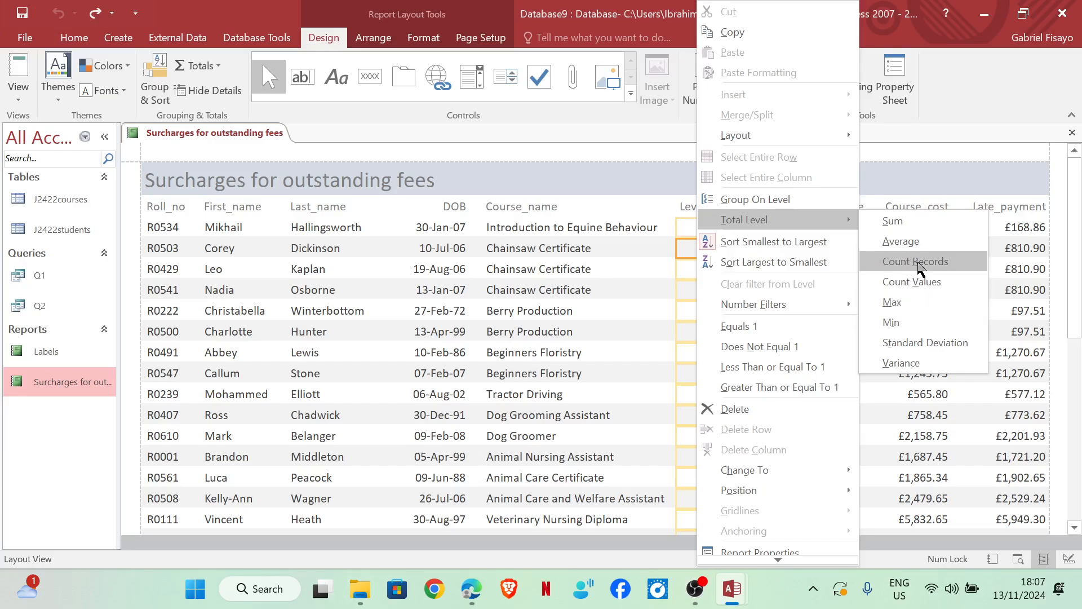
left_click(916, 261)
scroll(684, 445, "down", 10)
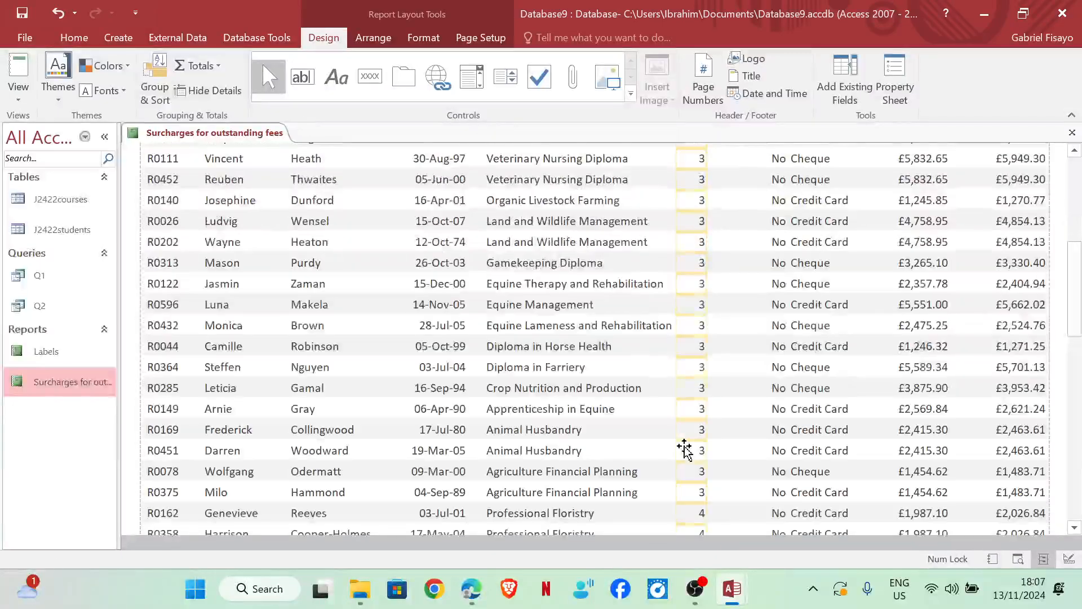
scroll(685, 449, "down", 5)
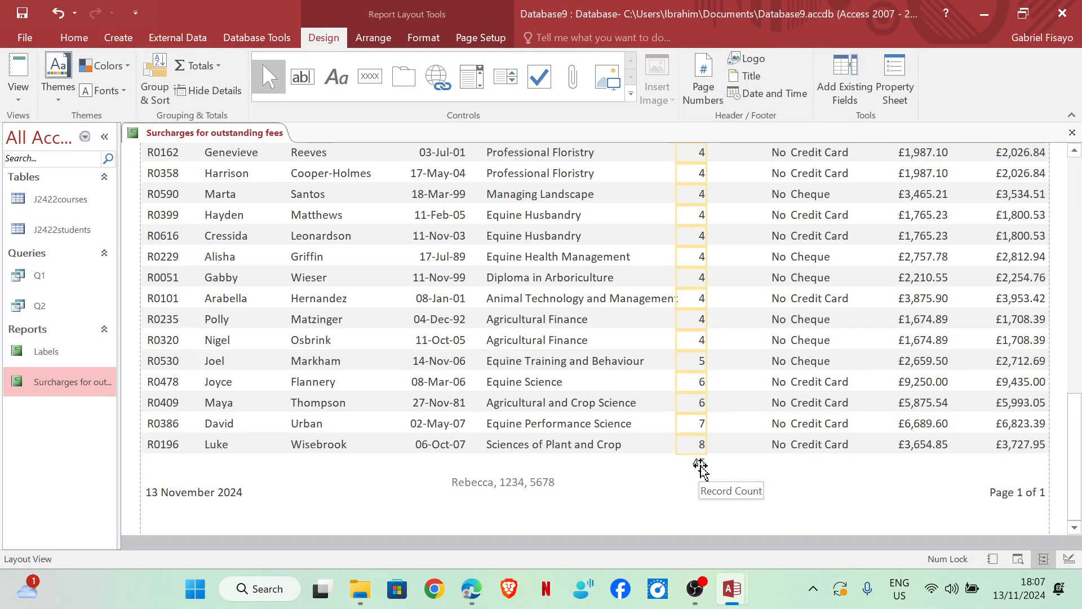
Set a caption for the record count below the Level column and open the caption for editing
left_click(700, 466)
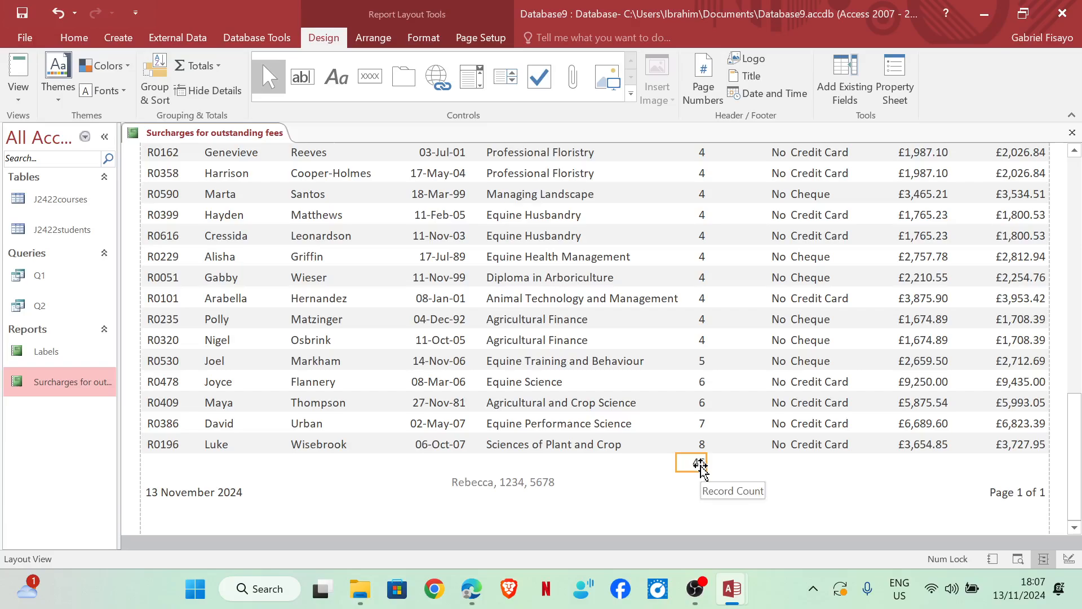
right_click(701, 466)
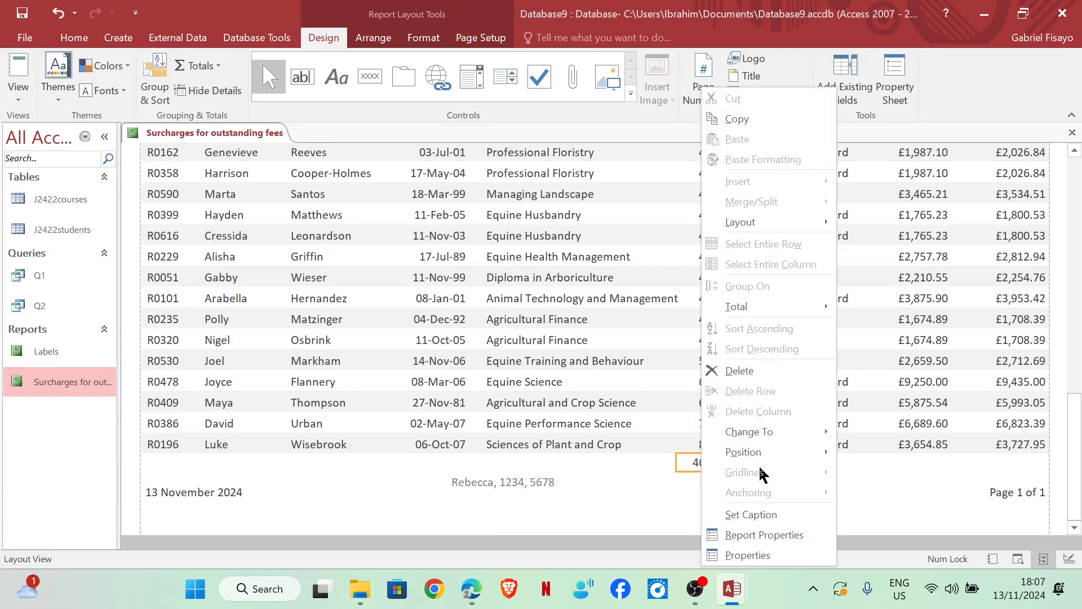
left_click(751, 514)
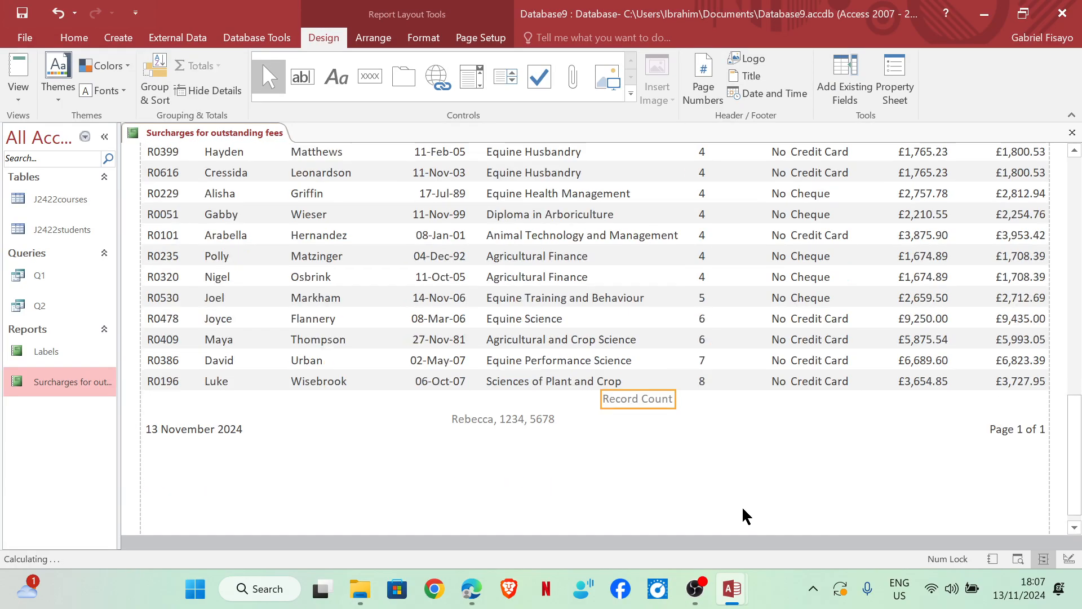
left_click(637, 399)
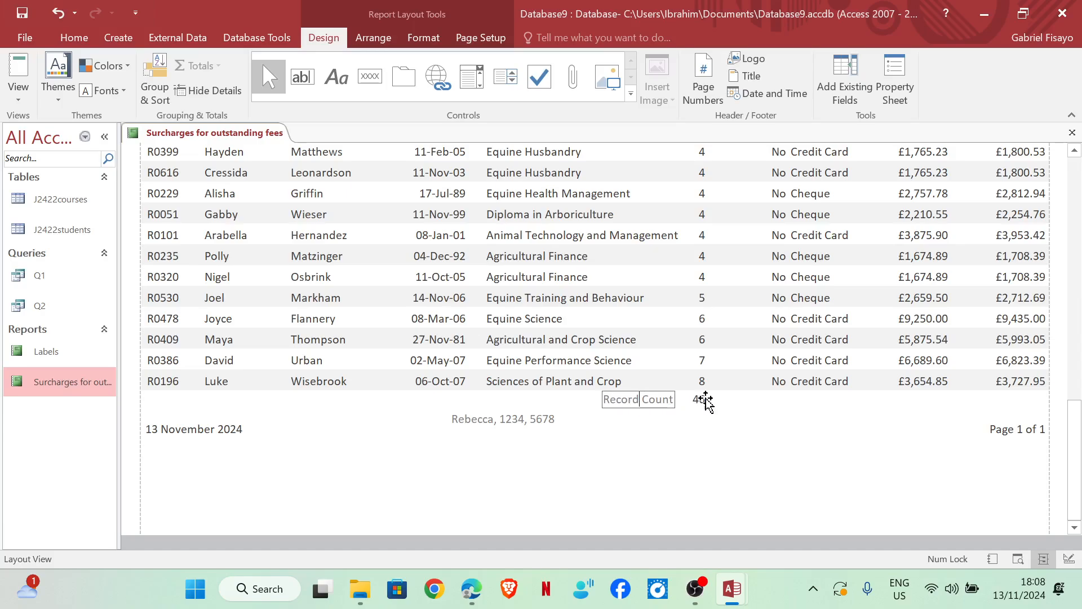
Undo the caption and the record count below the Level column
key("ctrl+z")
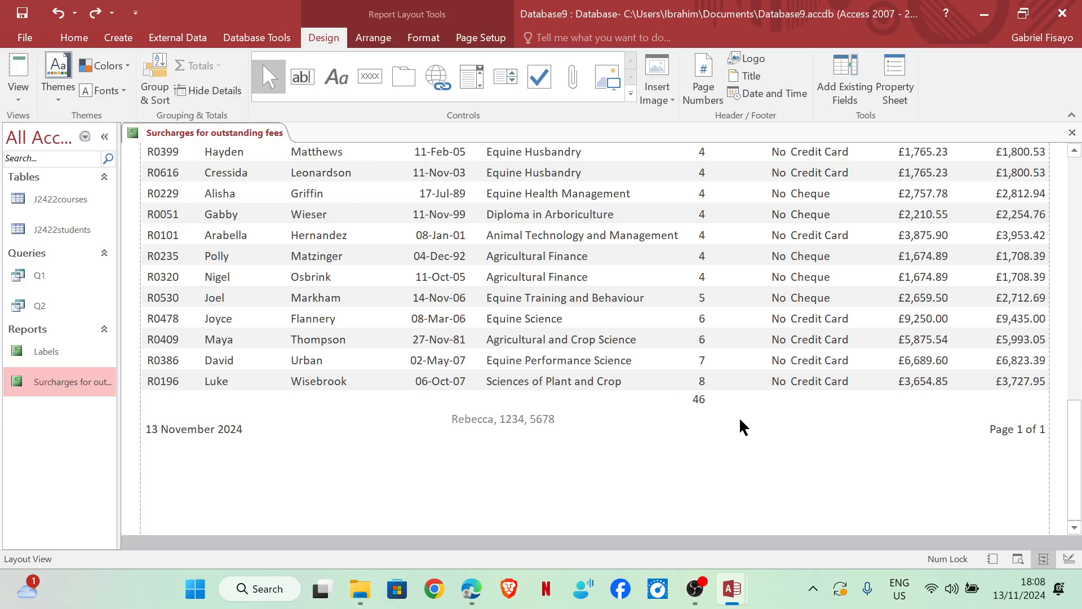
key("ctrl+z")
scroll(727, 428, "down", 3)
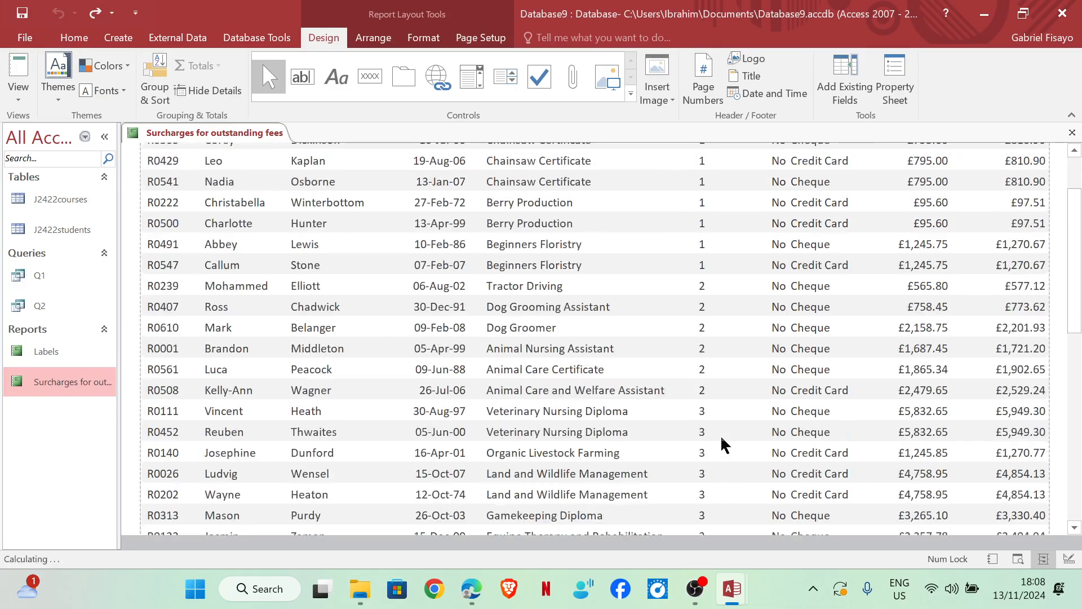
Add a Max total to the Level column and check it at the end of the report
left_click(700, 348)
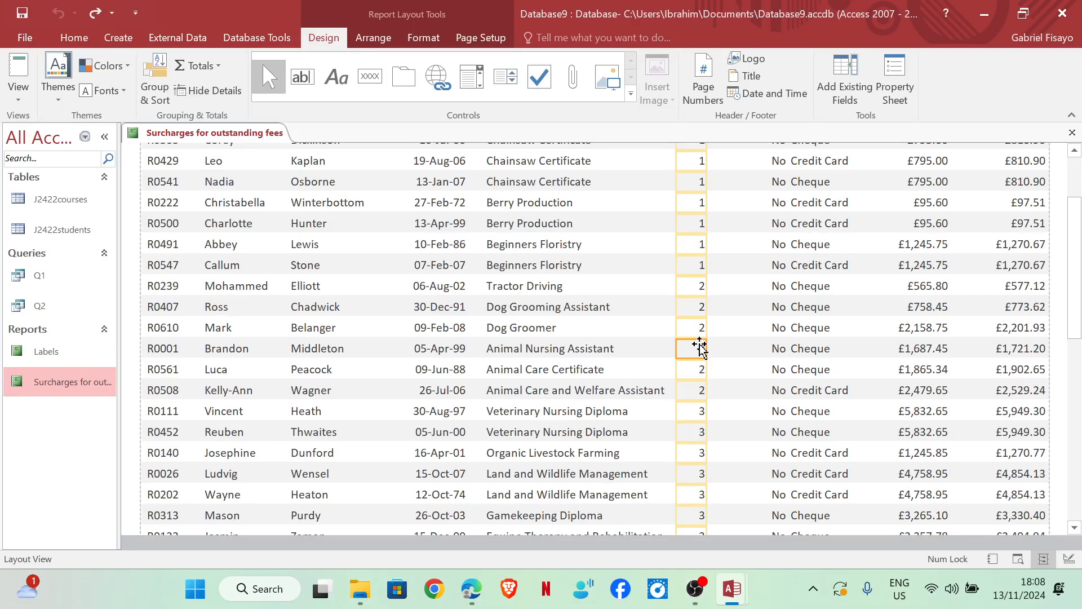
right_click(699, 348)
mouse_move(839, 222)
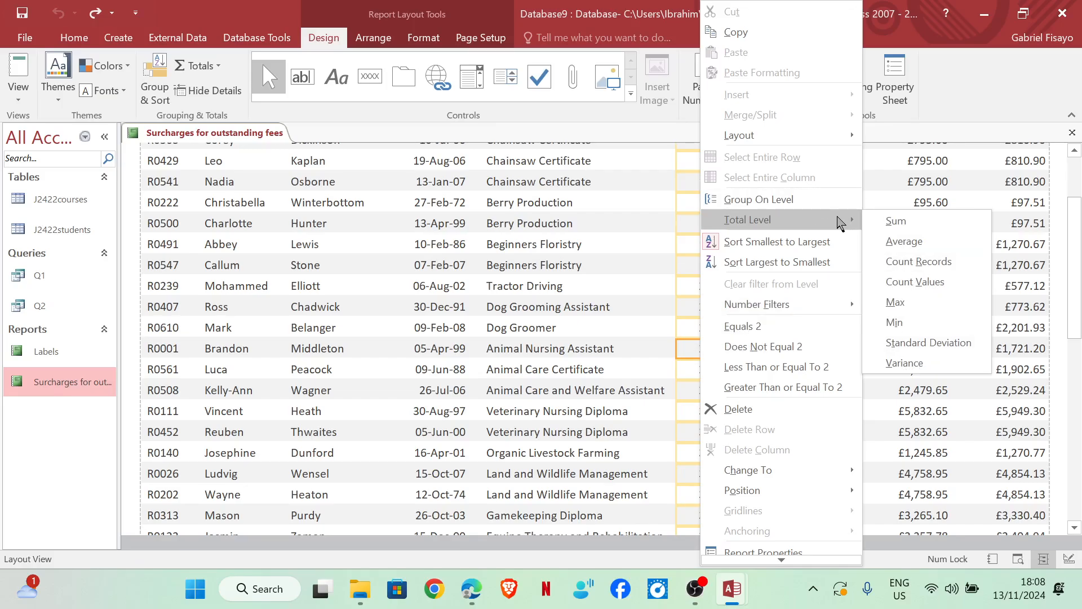
left_click(908, 303)
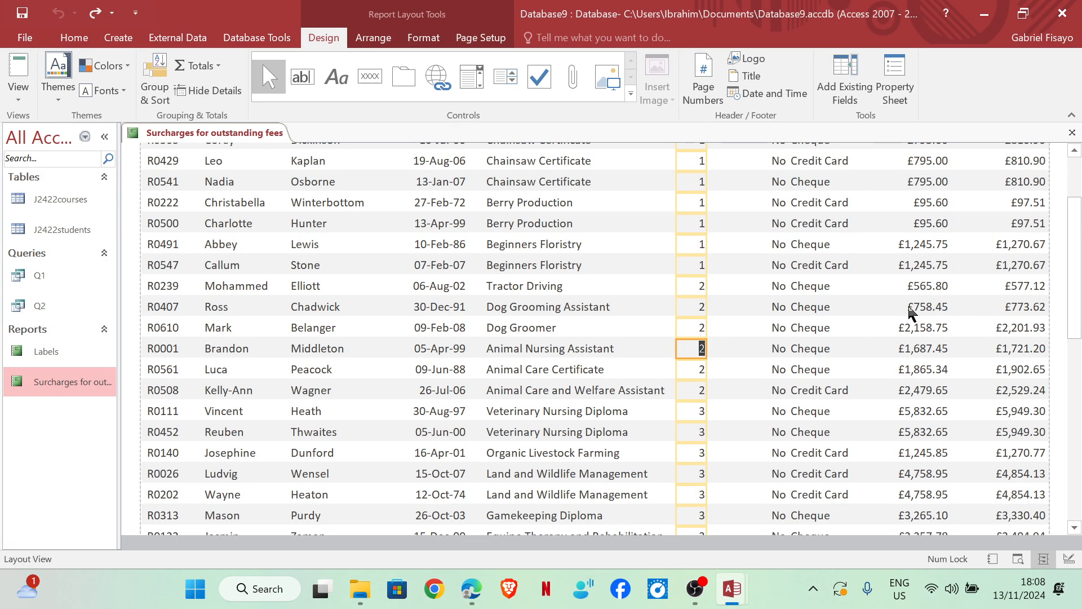
scroll(703, 448, "down", 10)
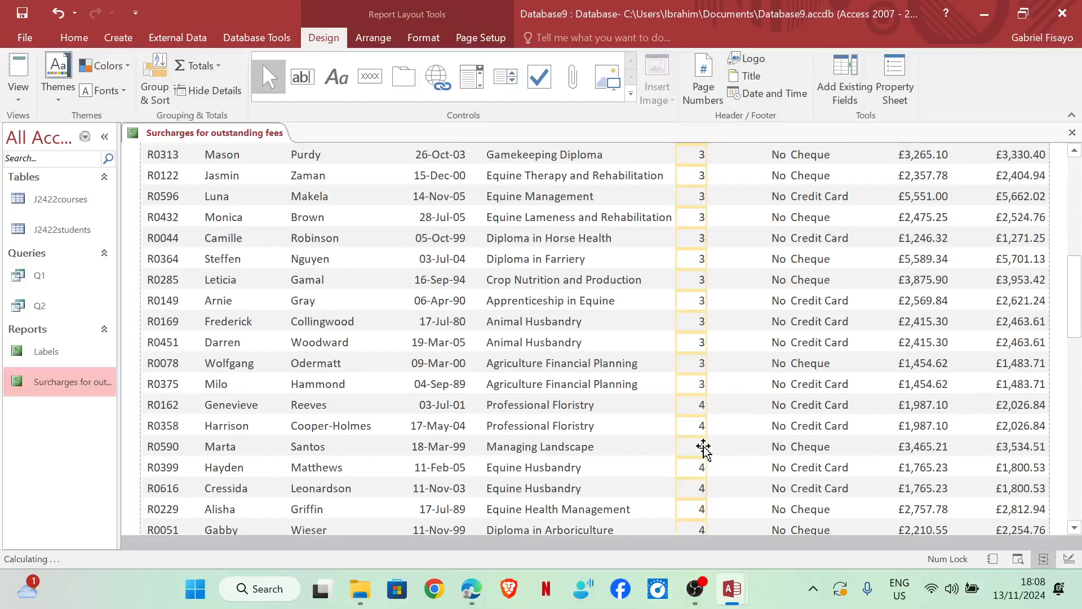
scroll(703, 448, "down", 5)
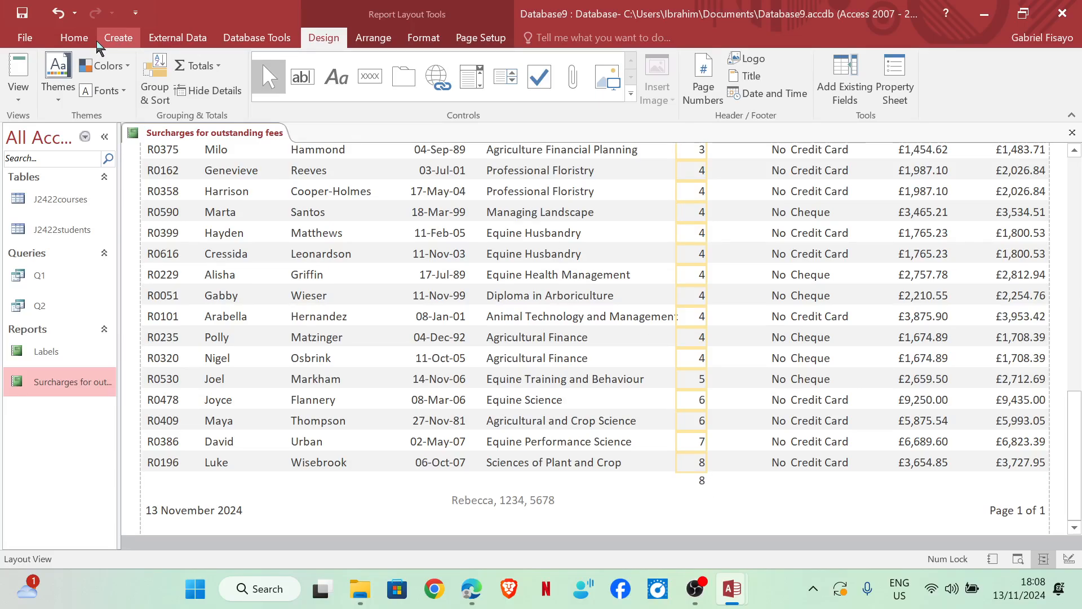
In Design View, widen the Level maximum text box in the report footer to about 3.6 cm so its whole expression fits
left_click(22, 103)
left_click(73, 230)
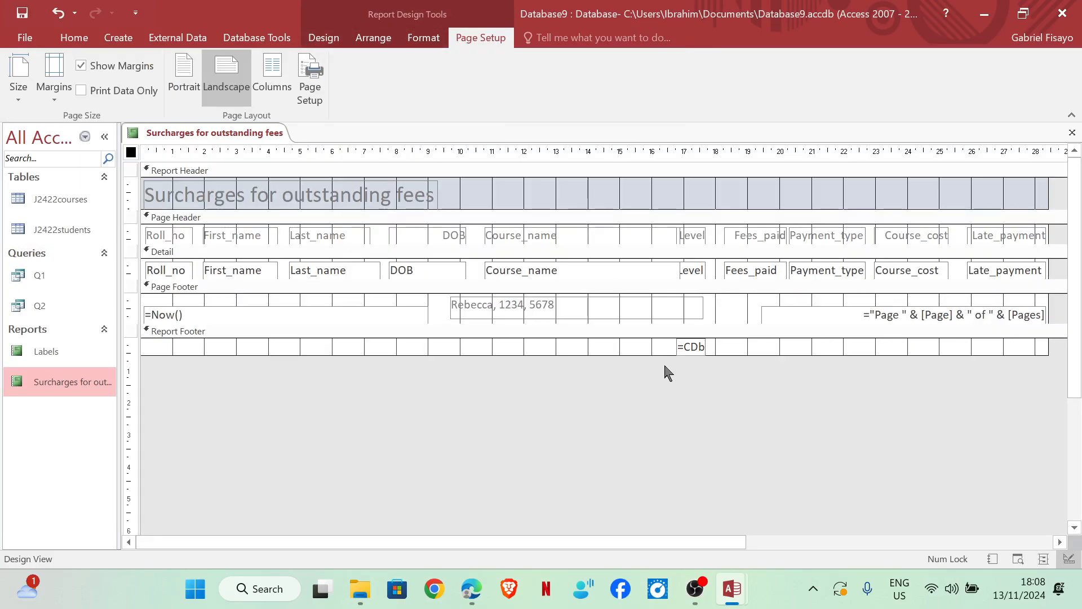
left_click(701, 347)
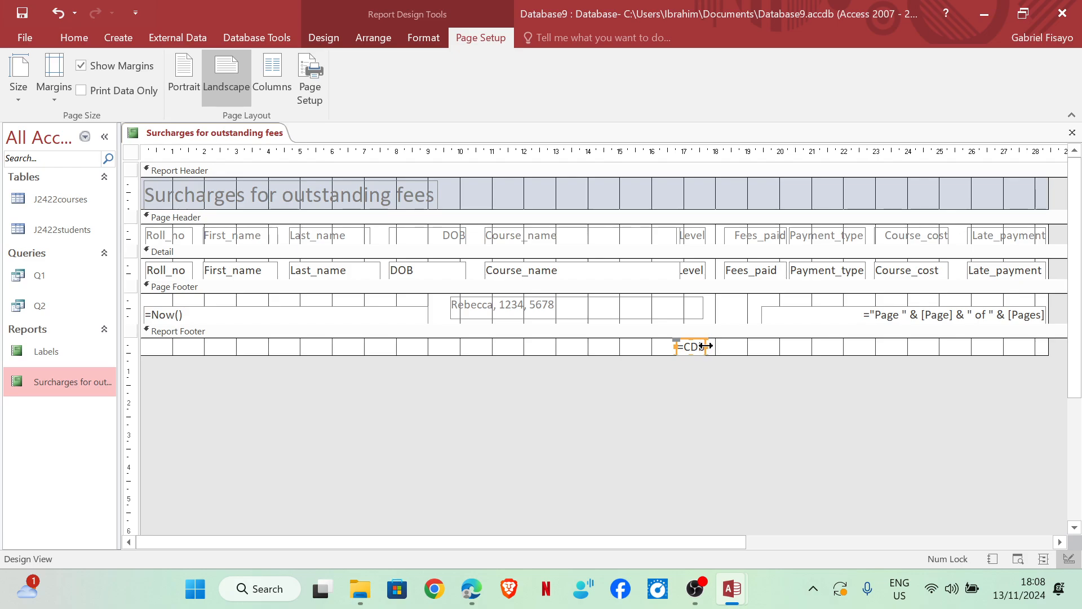
left_click_drag(707, 345, 776, 347)
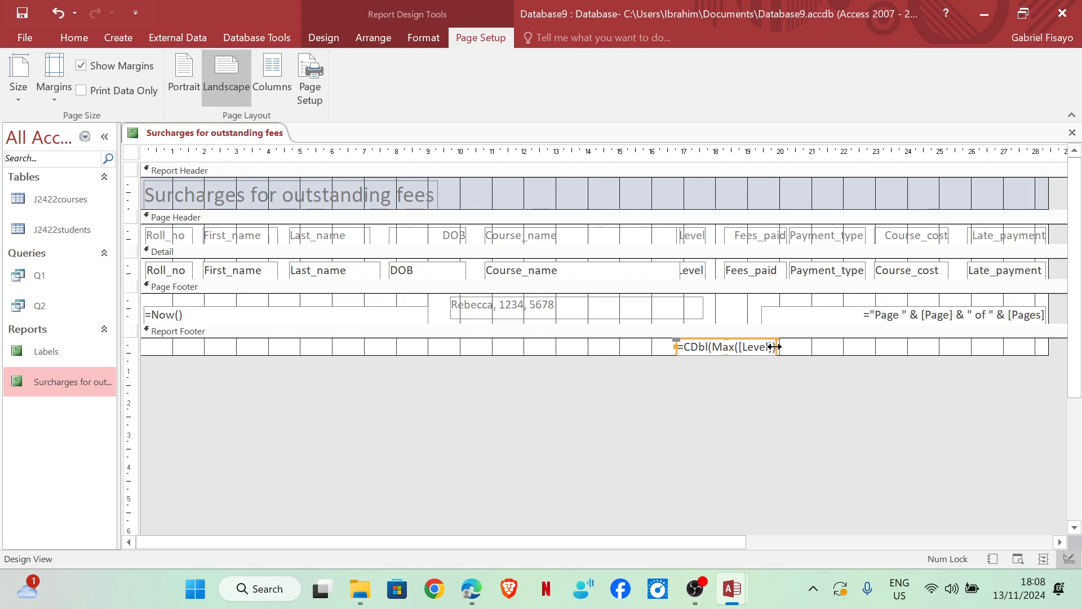
left_click_drag(774, 347, 791, 346)
left_click(635, 341)
left_click(681, 348)
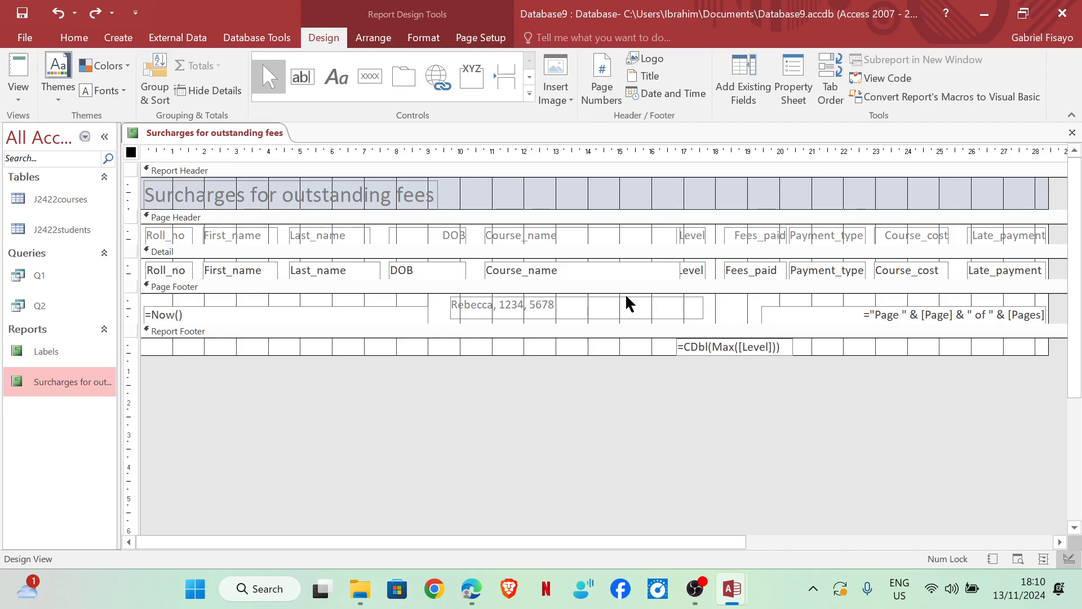
Show the report in Layout View and examine the total functions offered for the Level column
left_click(18, 90)
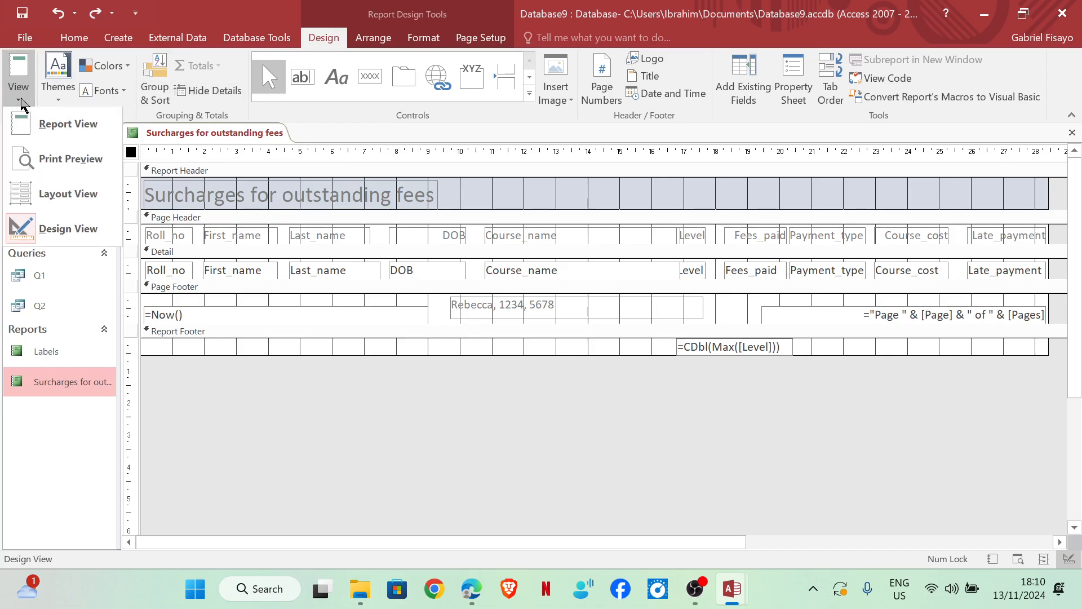
left_click(67, 197)
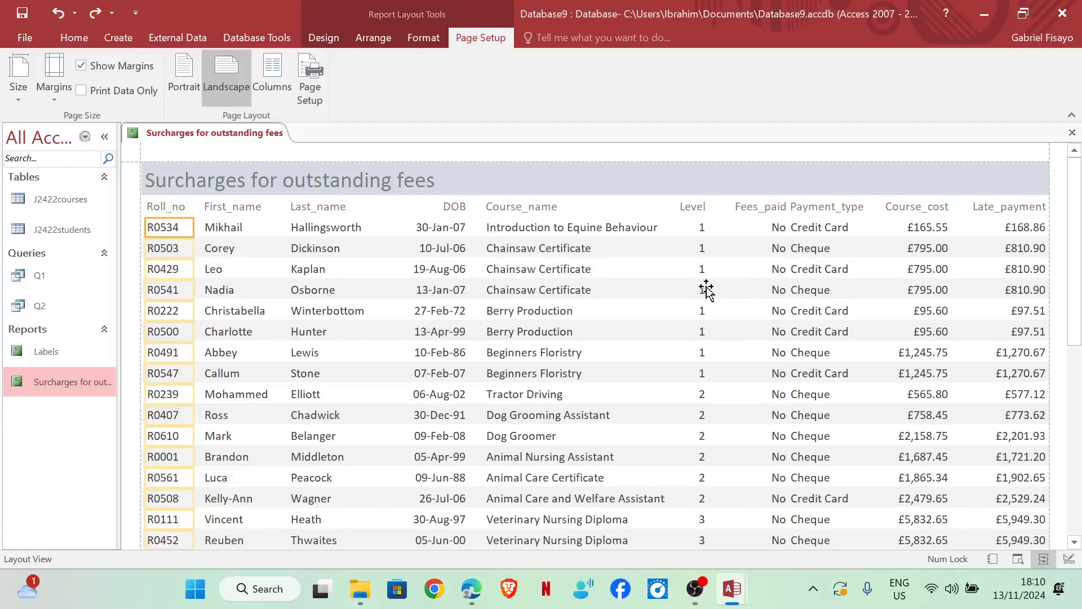
left_click(706, 290)
right_click(706, 290)
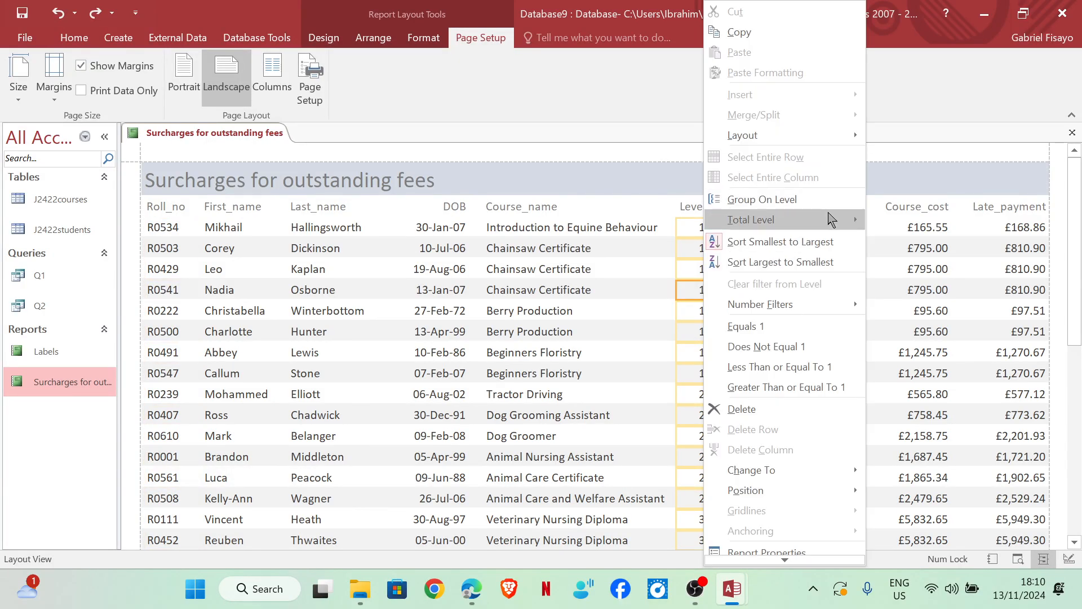
mouse_move(834, 220)
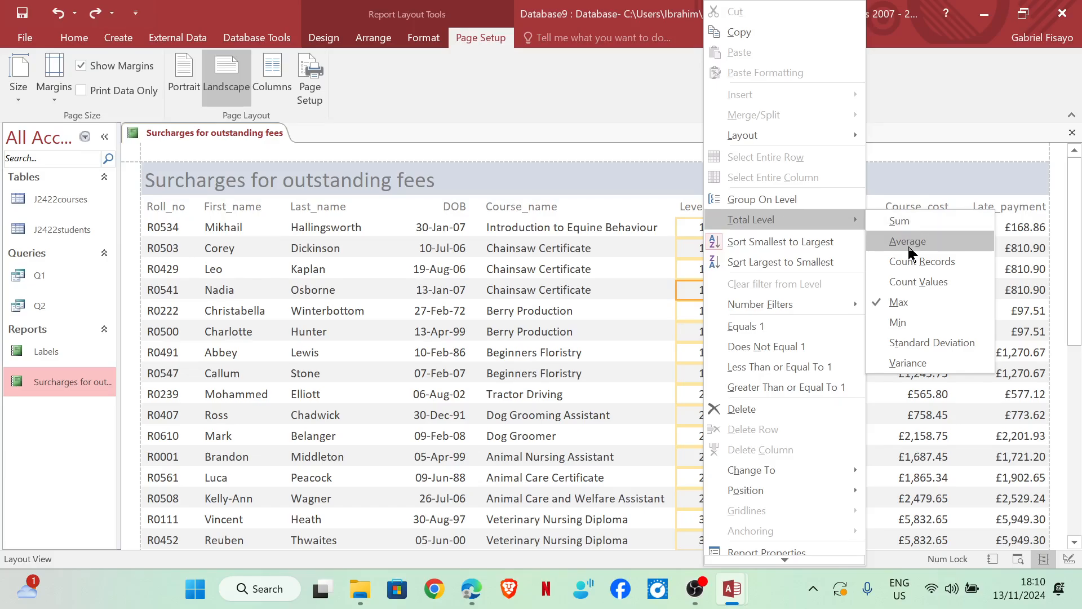
left_click(74, 37)
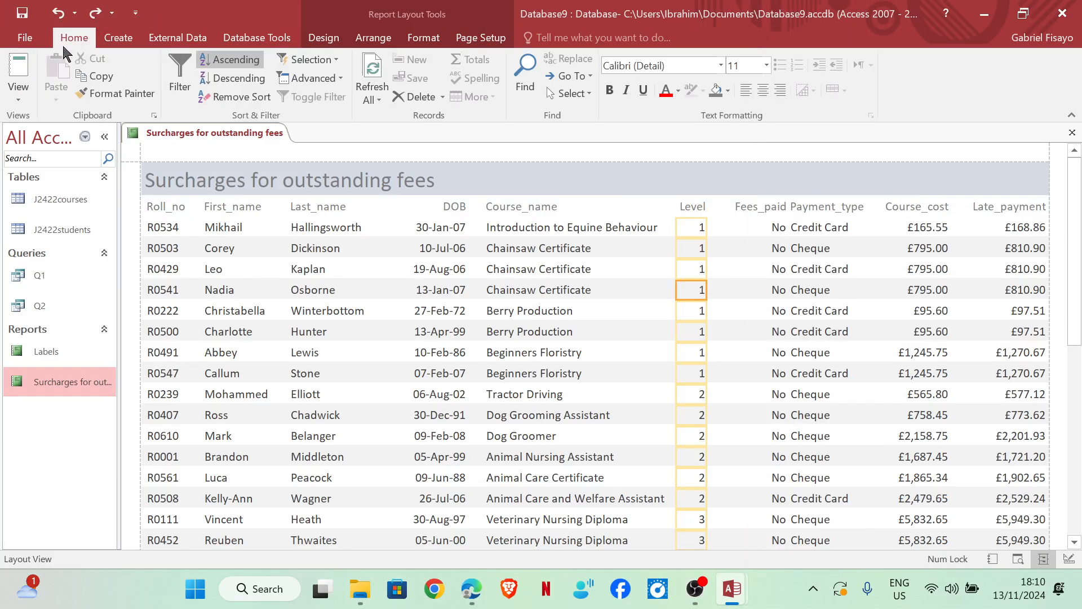
In Design View, add a text box about 2.9 cm wide to the report footer, before the Level maximum
left_click(17, 97)
left_click(62, 229)
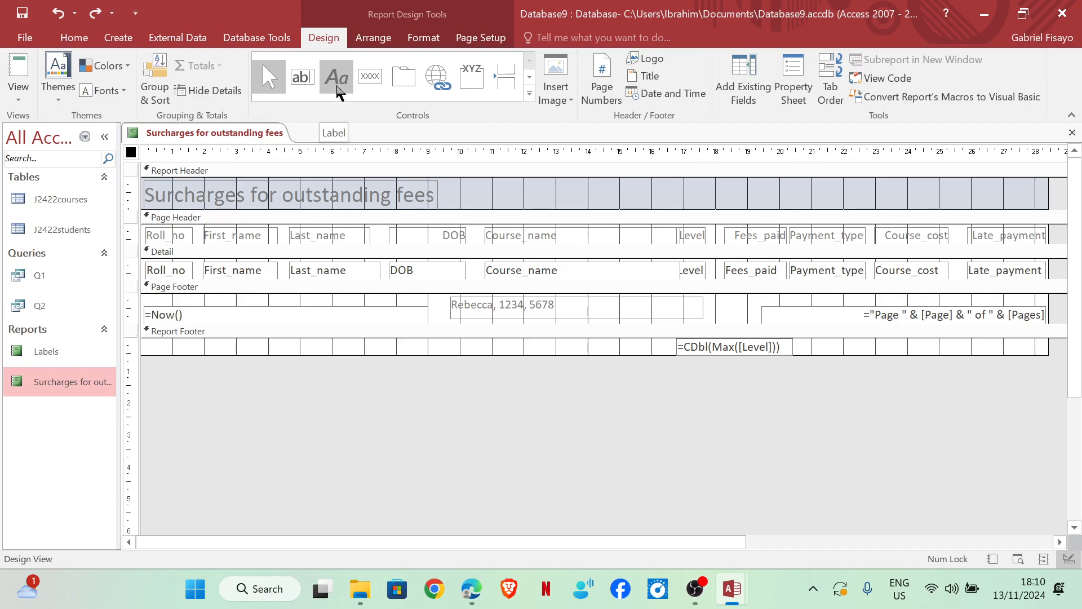
left_click(301, 77)
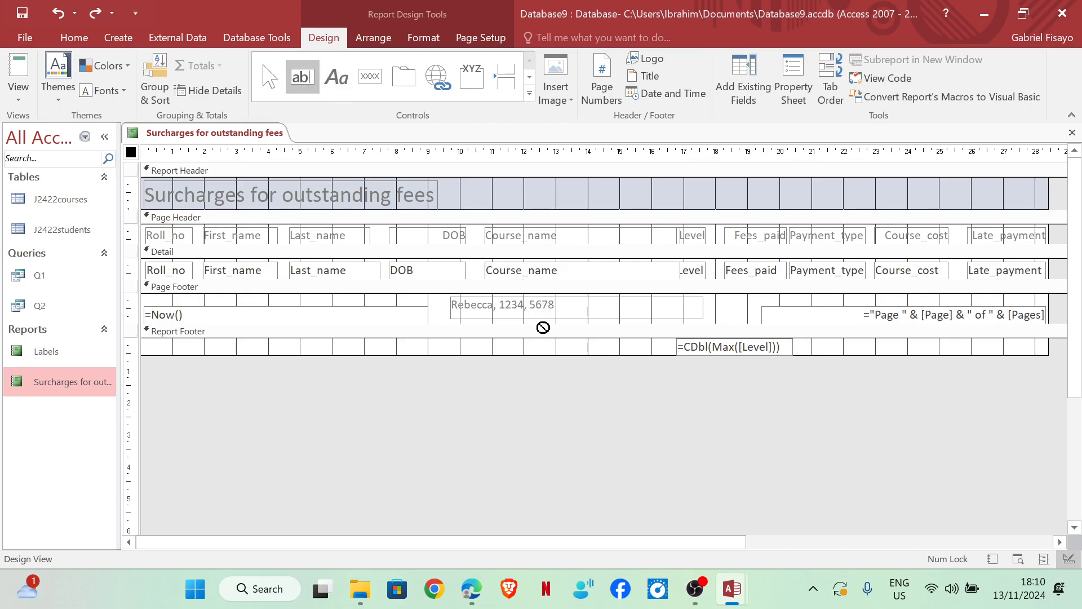
left_click_drag(471, 341, 570, 363)
Enter the expression =min([level]) in the new report footer text box and close its Property Sheet
double_click(392, 350)
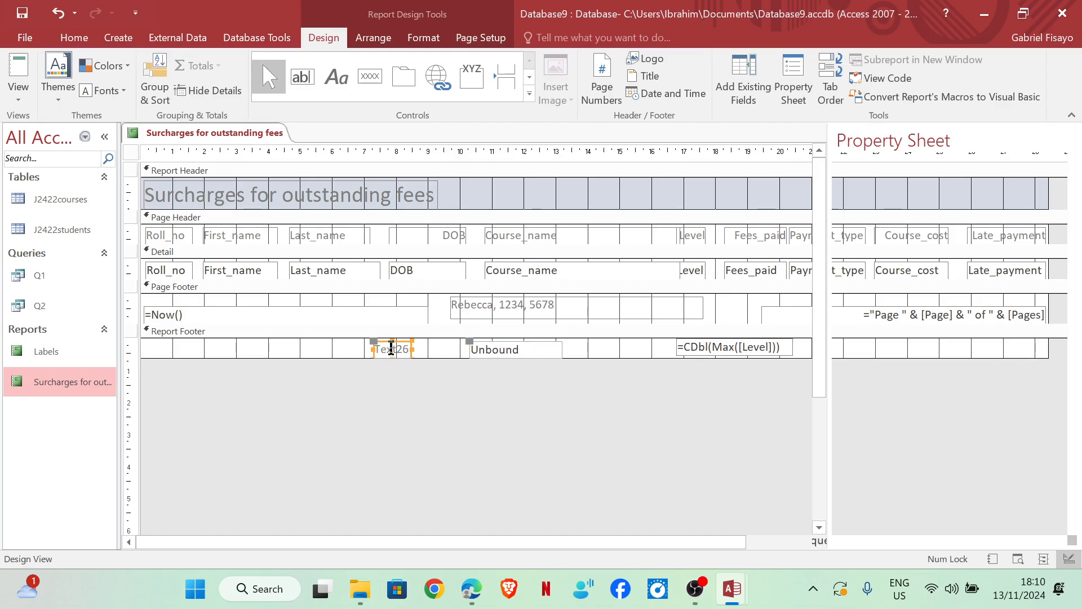
left_click(500, 350)
left_click(499, 347)
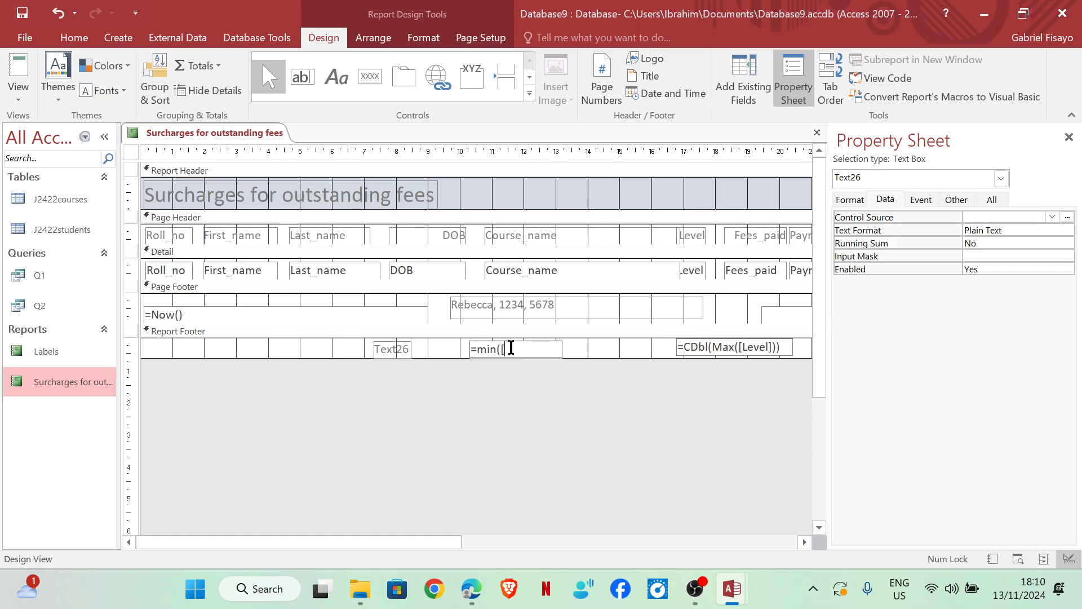
type("L")
left_click(1070, 140)
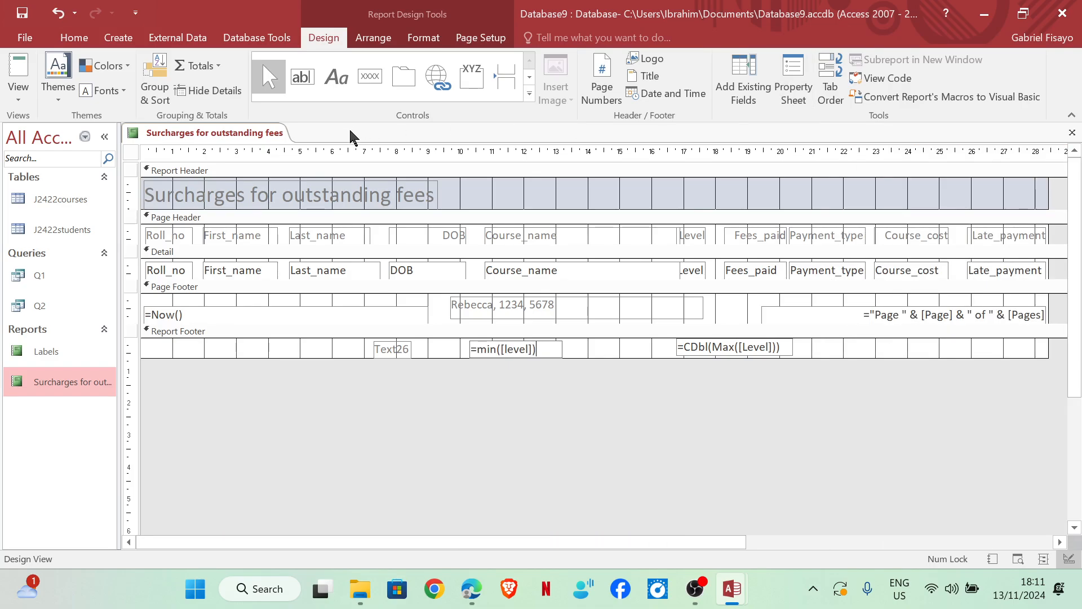
Examine the minimum level and its label in Layout View, and return to the ICT Practical Skills Check List in the browser
left_click(22, 105)
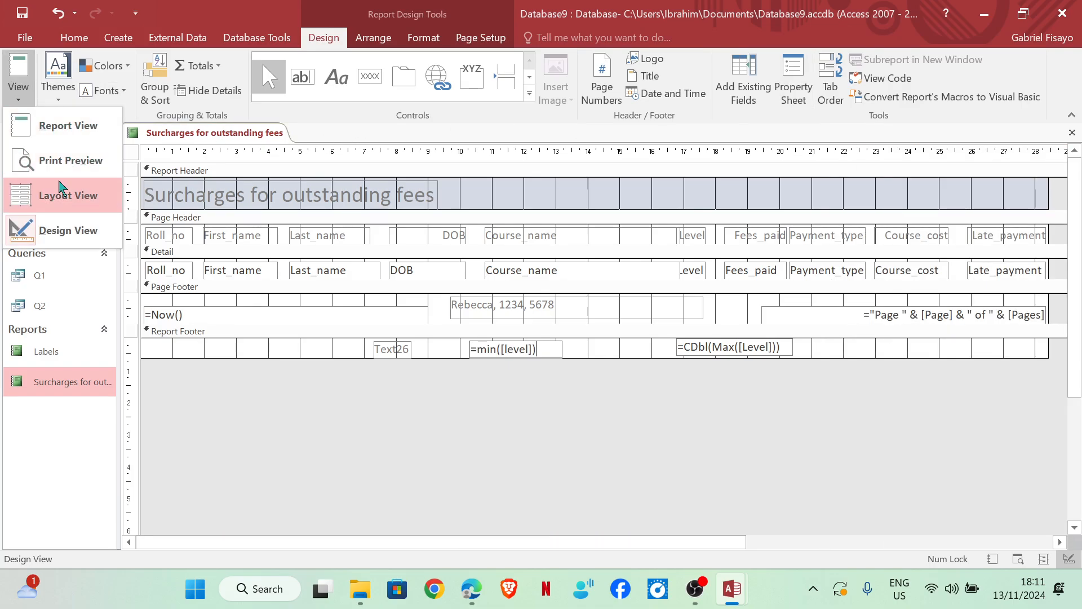
left_click(59, 196)
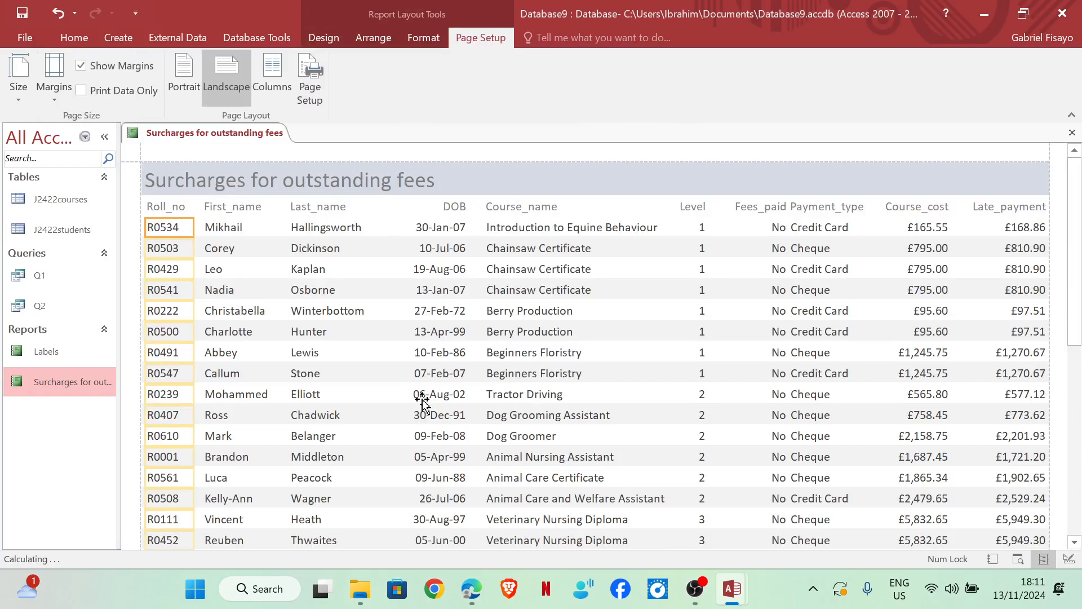
scroll(445, 403, "down", 10)
scroll(673, 469, "down", 3)
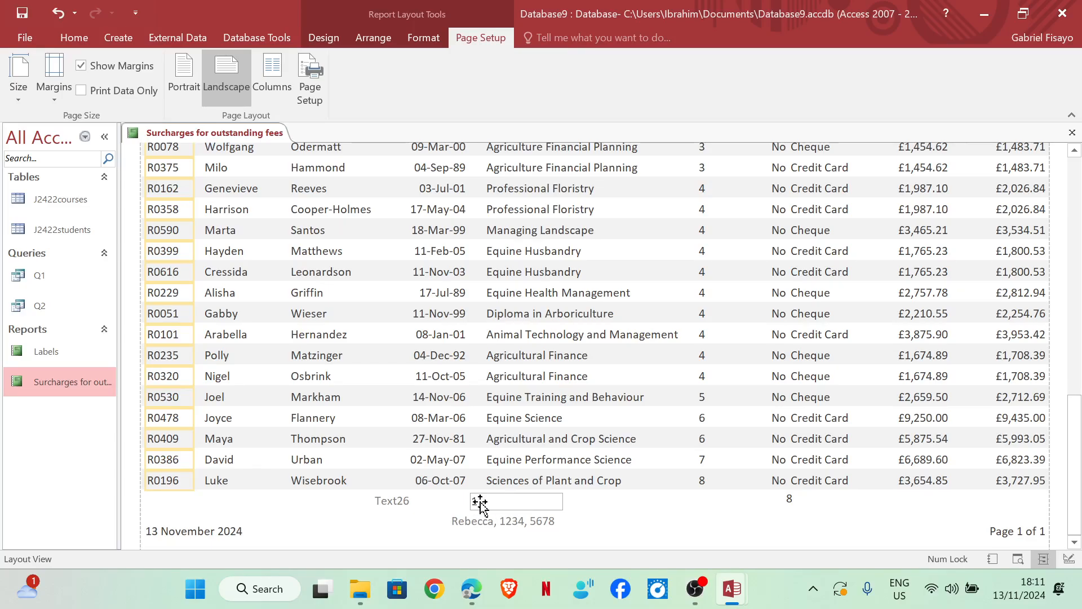
left_click(393, 501)
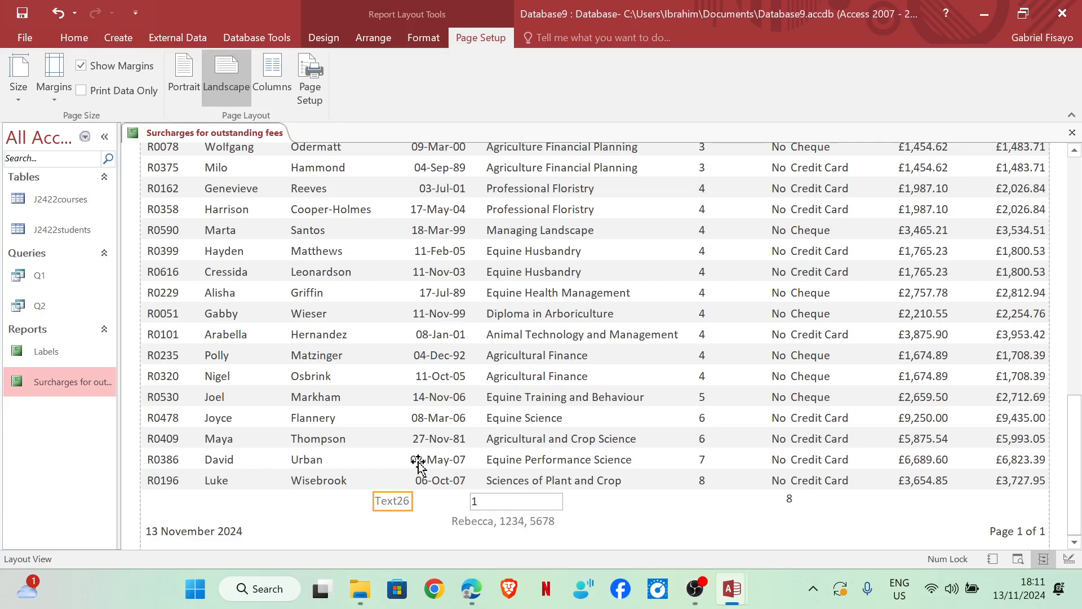
left_click(472, 589)
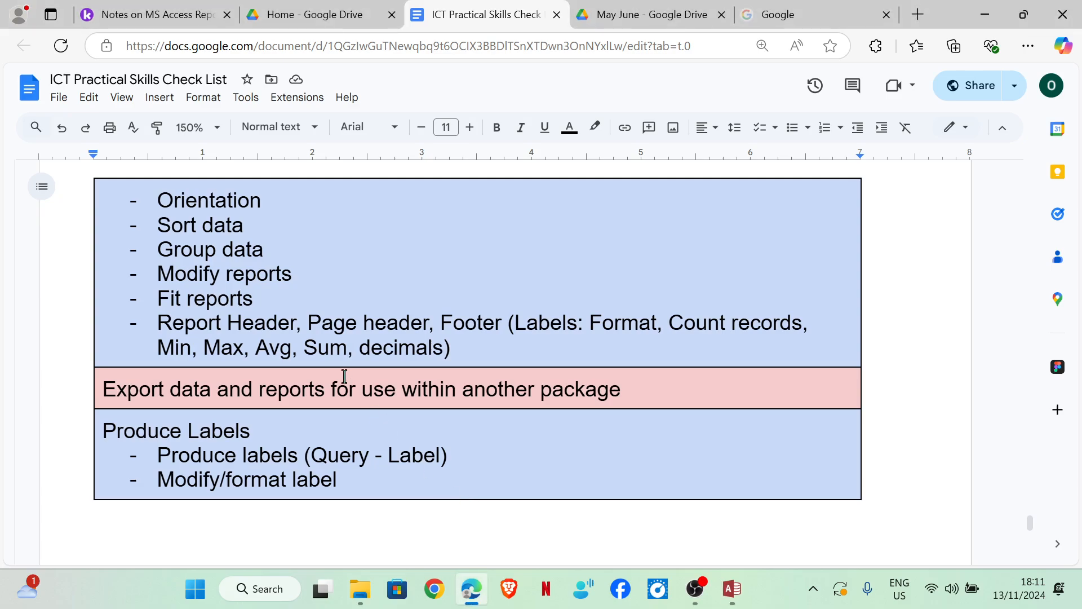
Review the report requirements and the export section in the ICT Practical Skills Check List
scroll(344, 376, "up", 7)
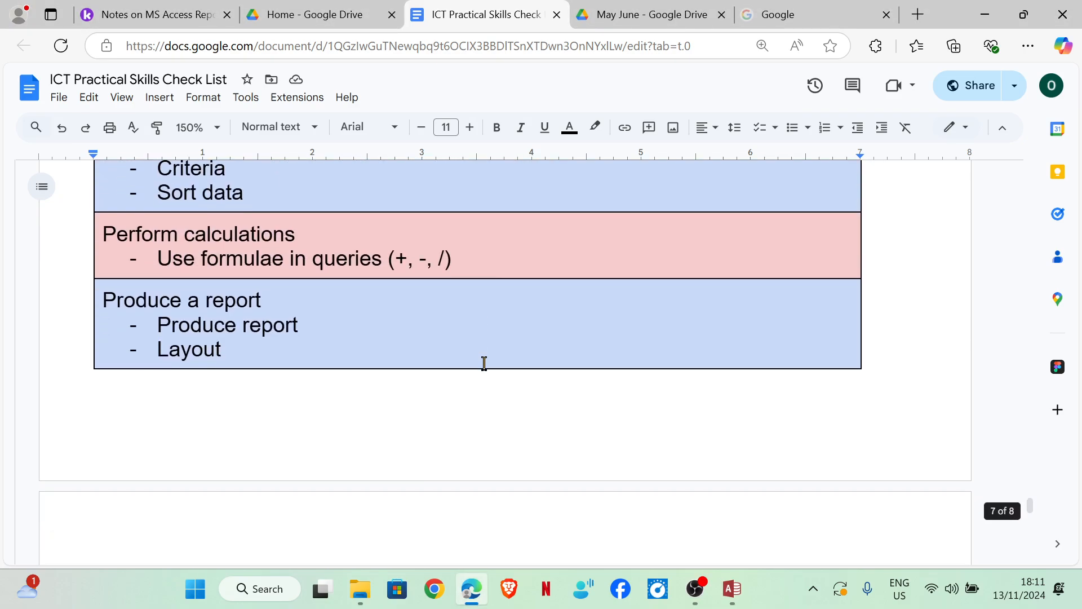
scroll(225, 311, "down", 7)
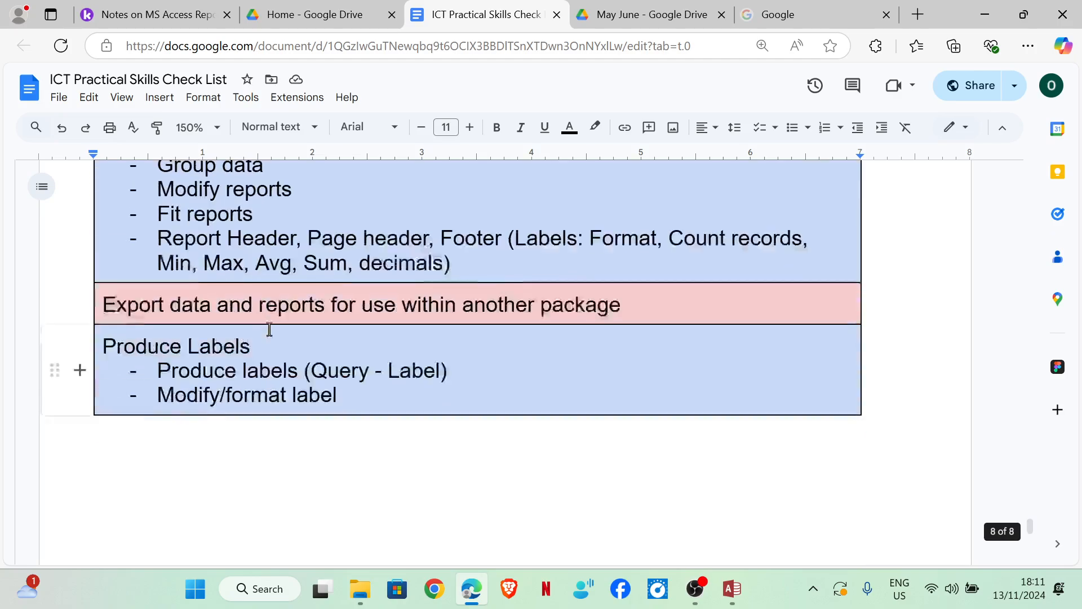
scroll(276, 326, "up", 2)
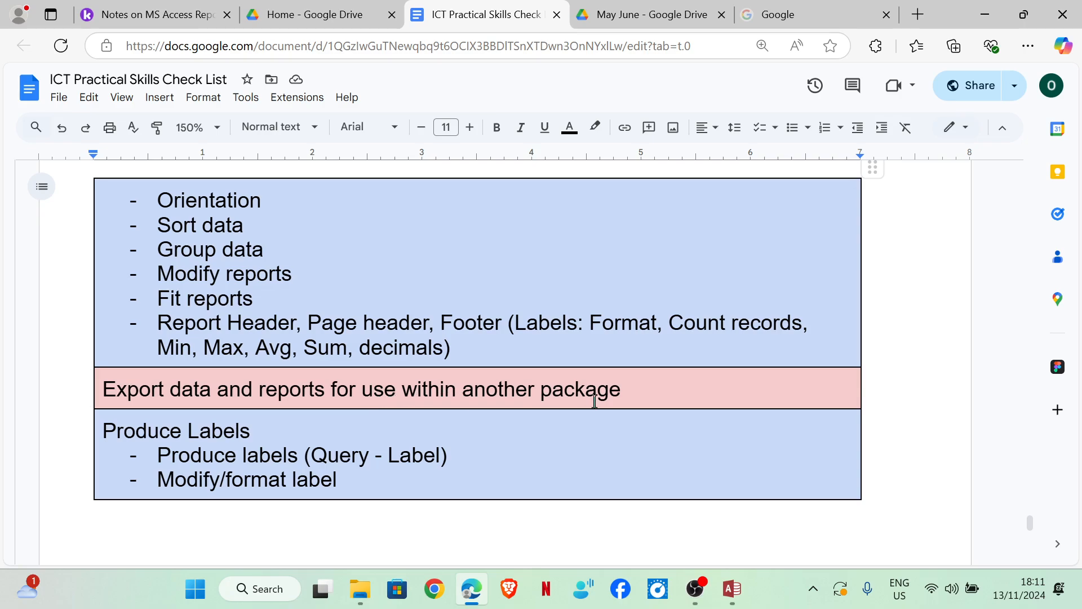
Switch to Database9 in Access and examine the export formats offered for the Surcharges for outstanding fees report
mouse_move(732, 589)
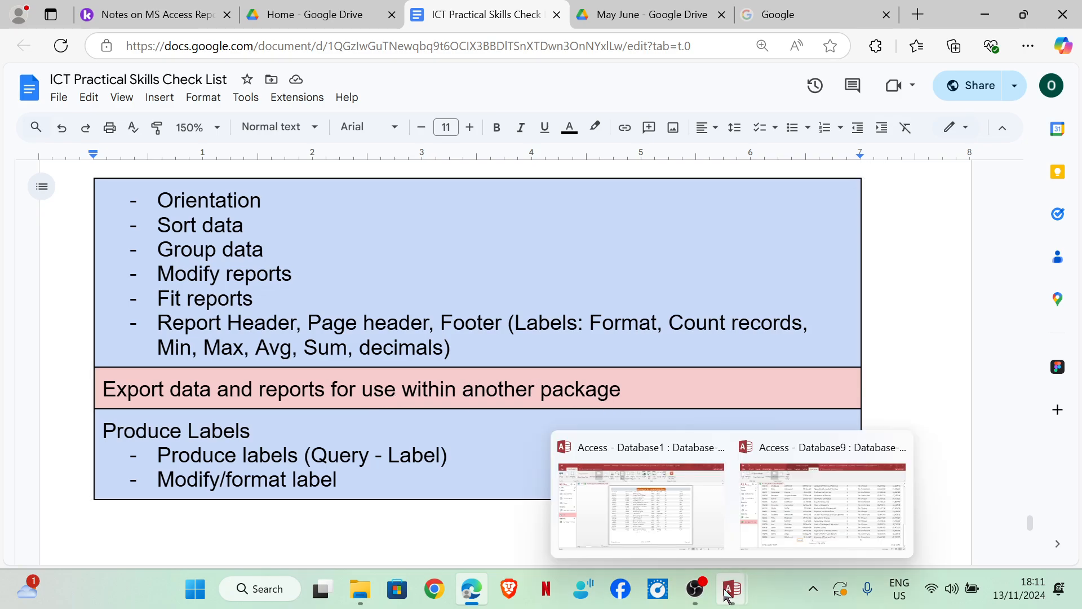
left_click(795, 530)
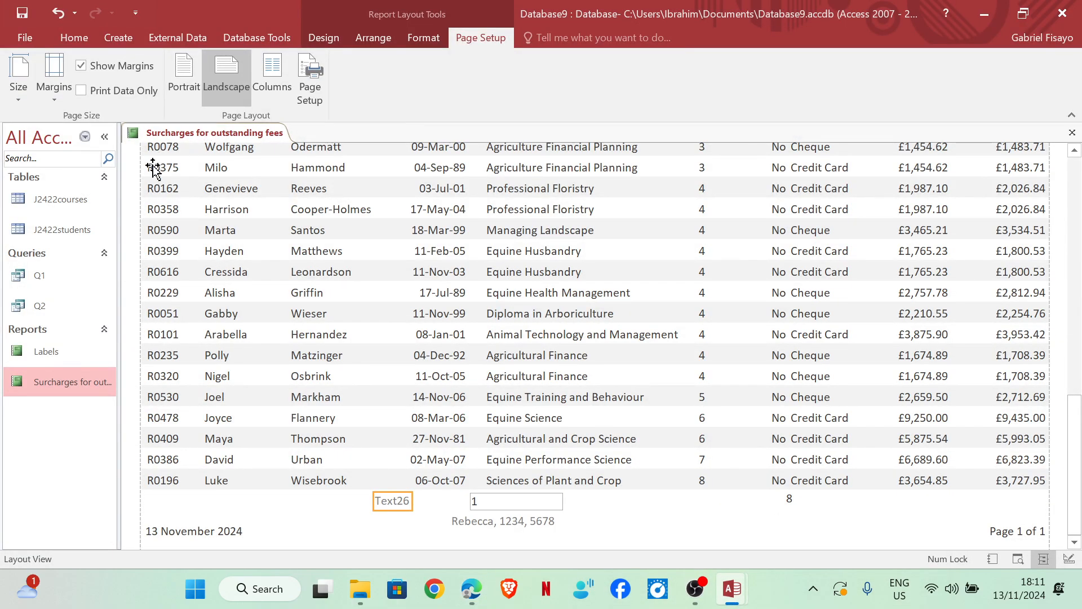
right_click(59, 385)
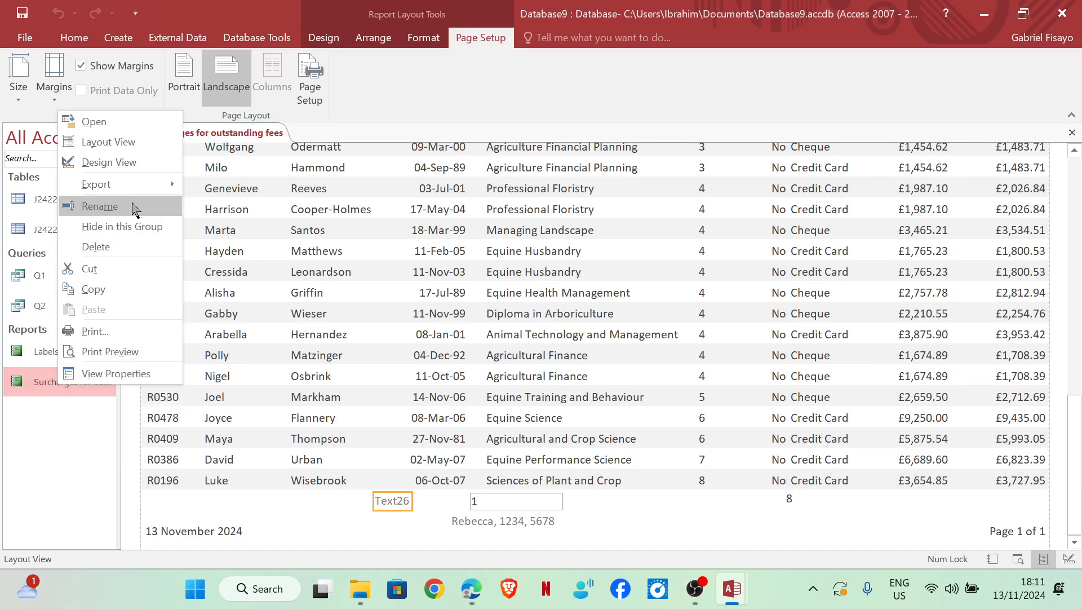
mouse_move(152, 186)
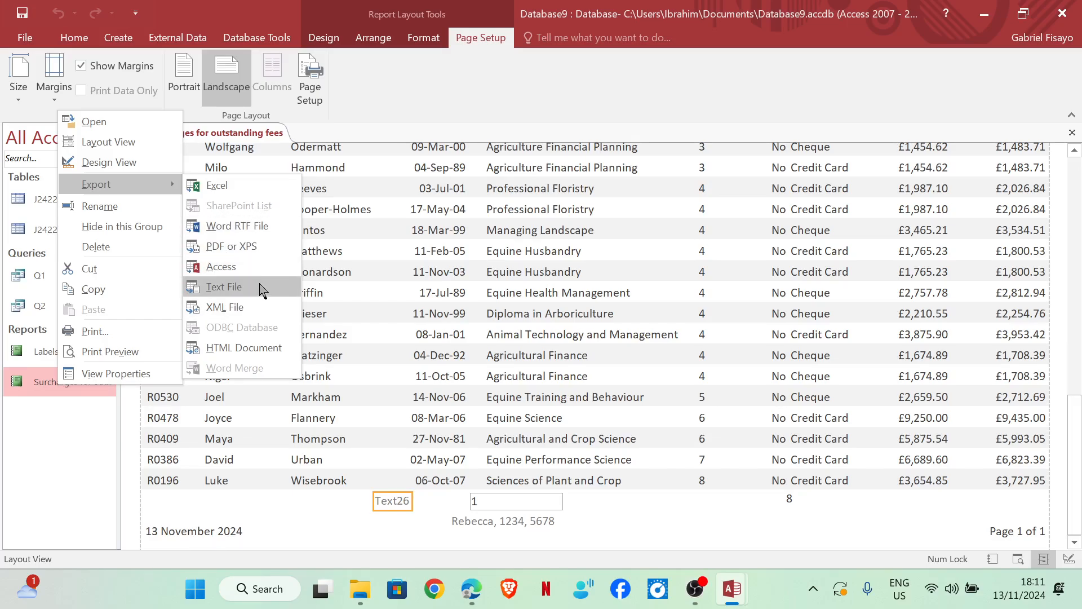
left_click(396, 110)
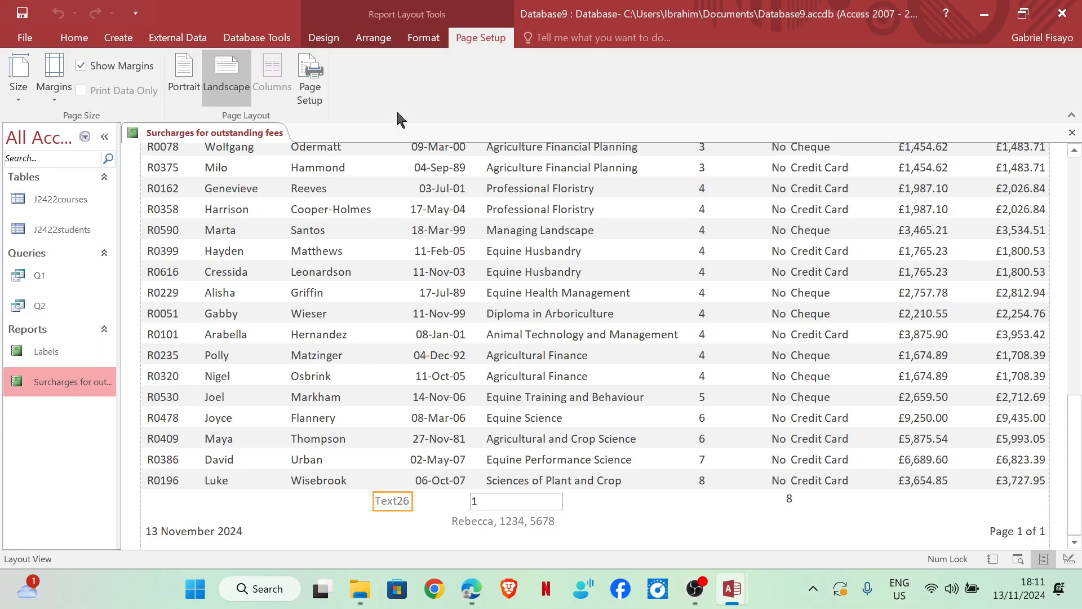
Return to the ICT Practical Skills Check List in the browser and read the Produce Labels section
mouse_move(481, 590)
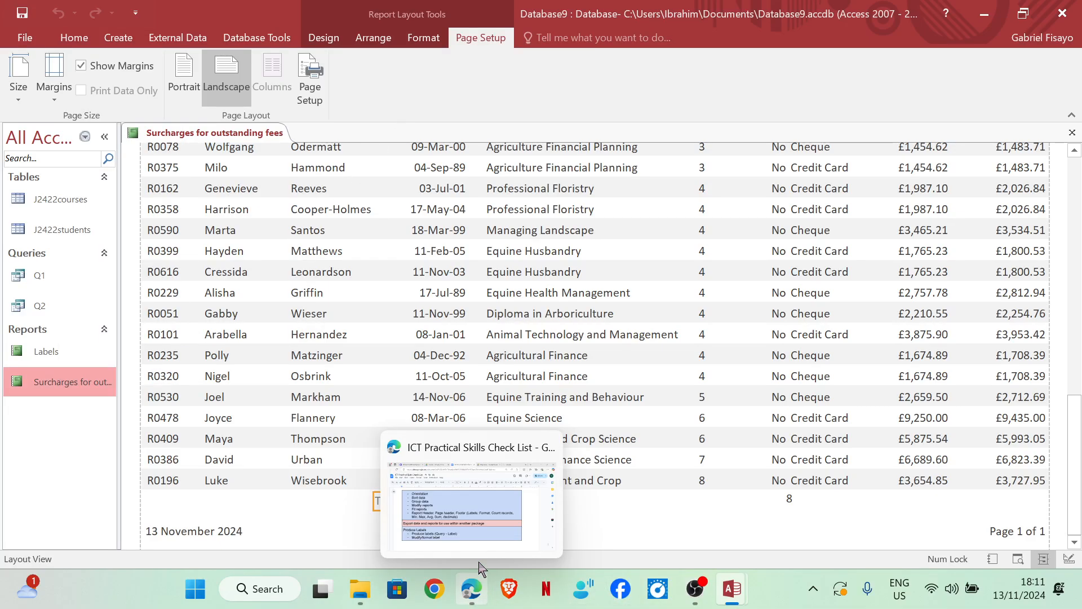
left_click(479, 536)
scroll(218, 424, "down", 3)
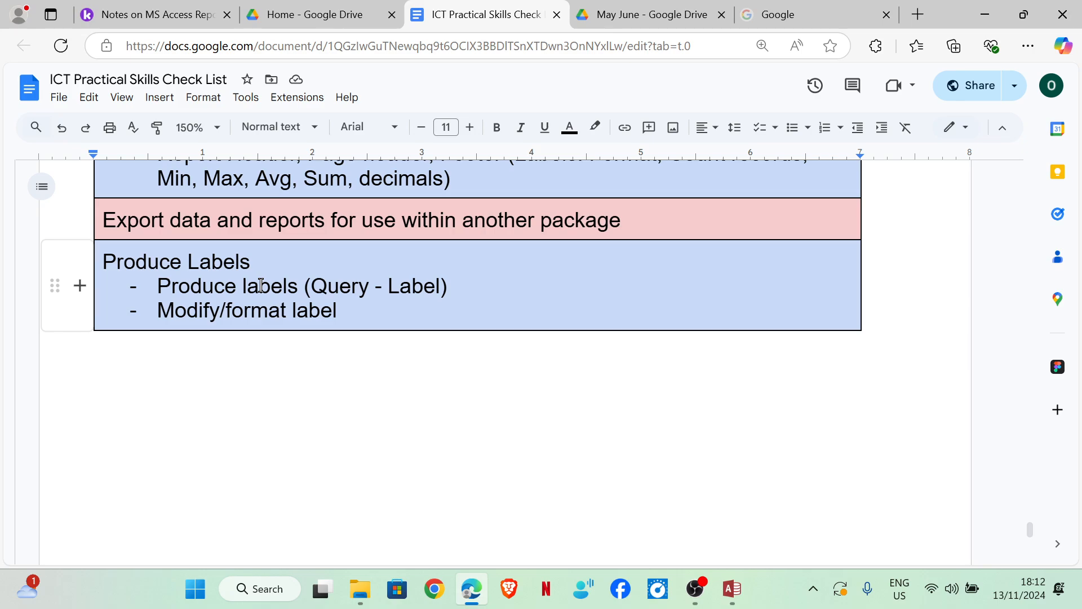
Read the label requirements in question 17 of the exam paper 0417_s24_qp_22.pdf, highlighting the sample label's fields
left_click(677, 15)
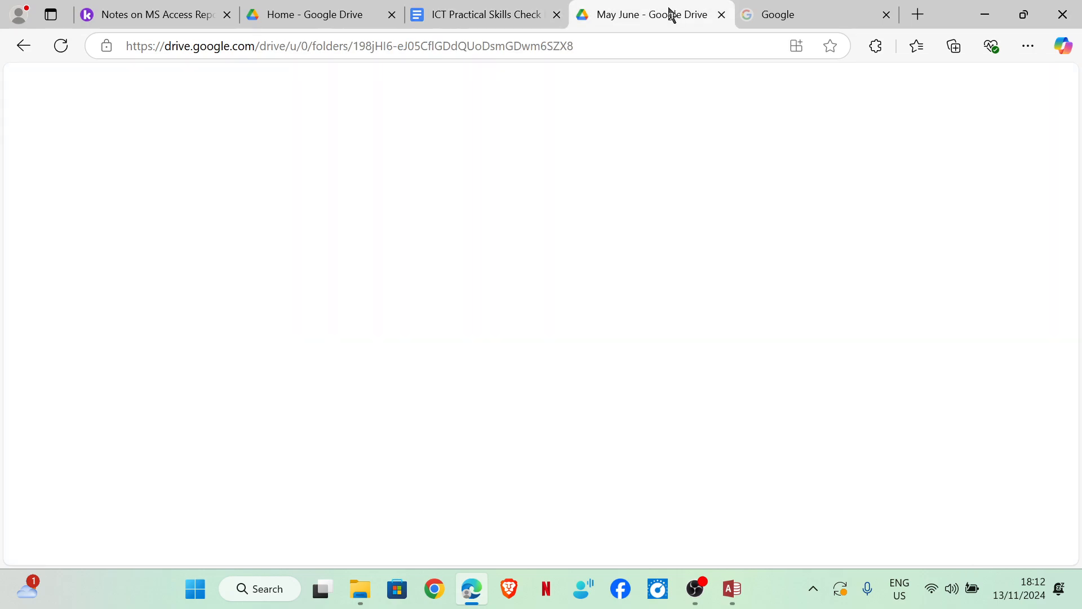
scroll(572, 248, "down", 5)
scroll(568, 251, "up", 2)
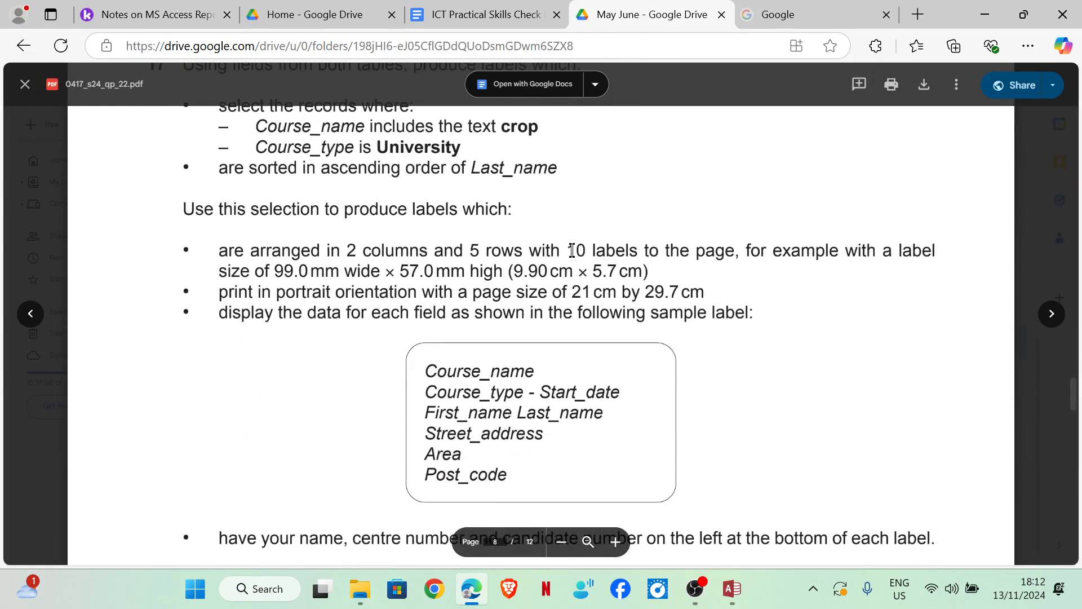
scroll(567, 251, "up", 1)
scroll(565, 248, "down", 3)
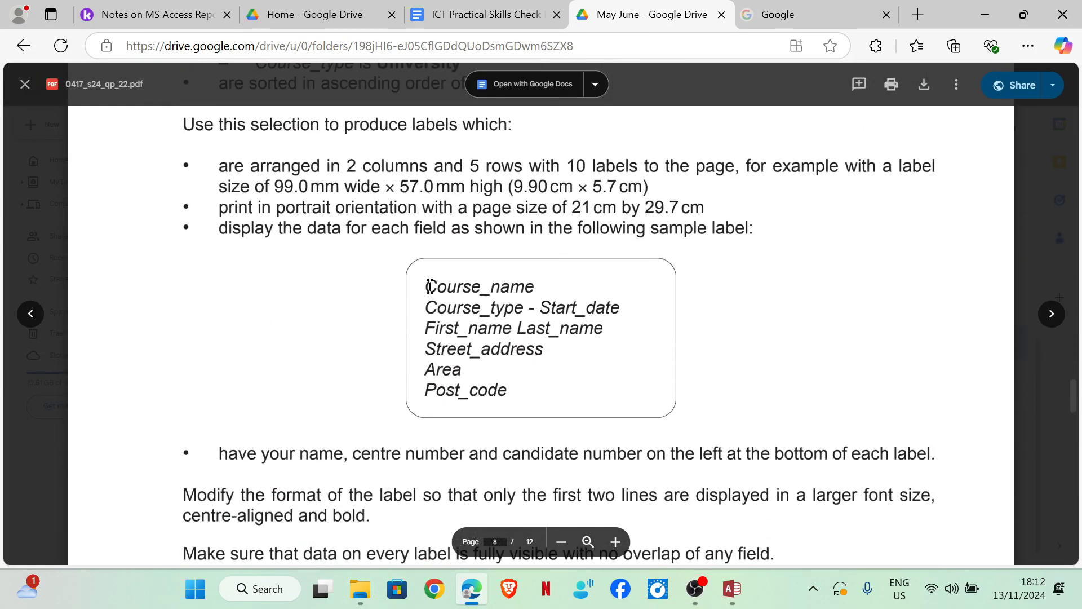
left_click_drag(427, 287, 554, 327)
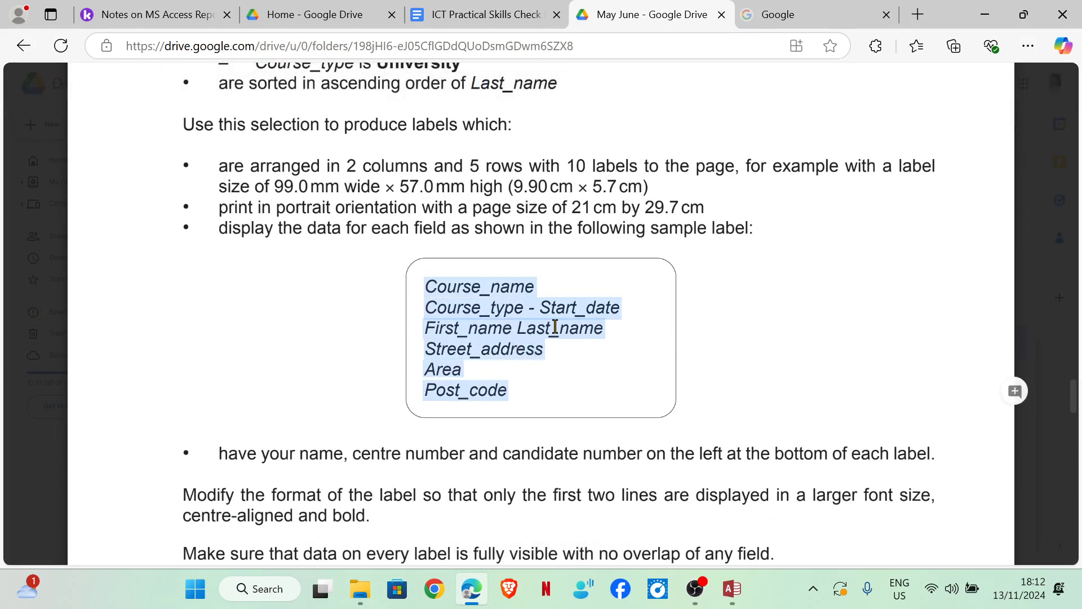
left_click(462, 8)
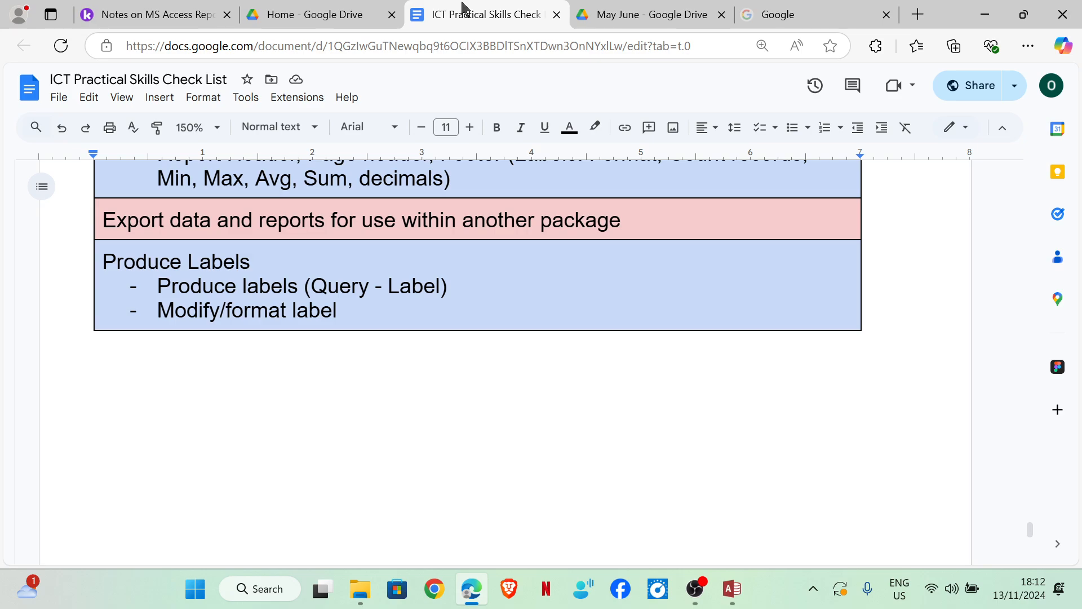
left_click(646, 12)
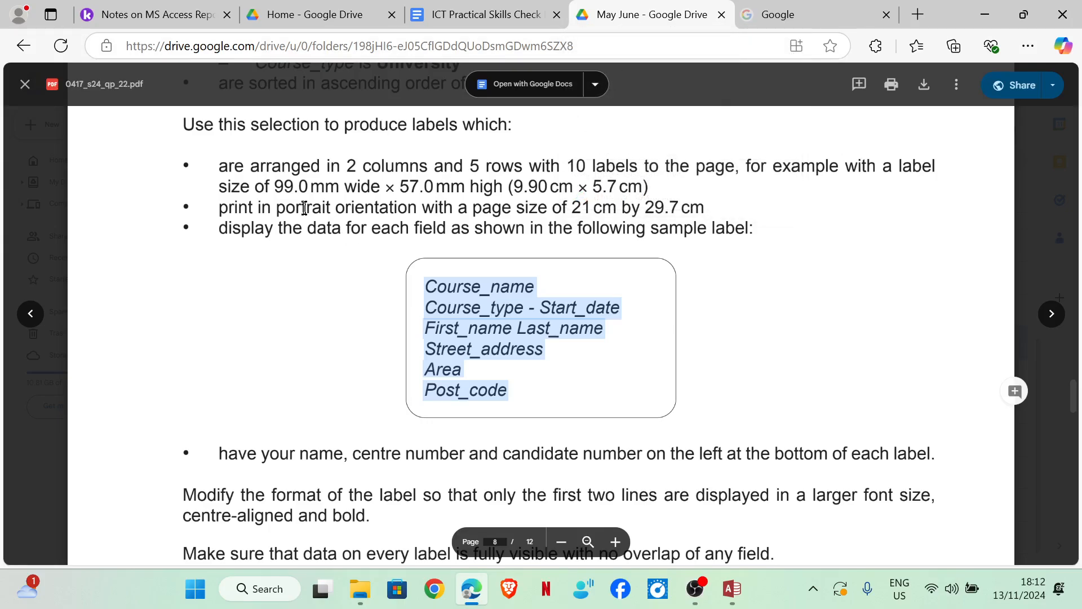
scroll(305, 209, "up", 1)
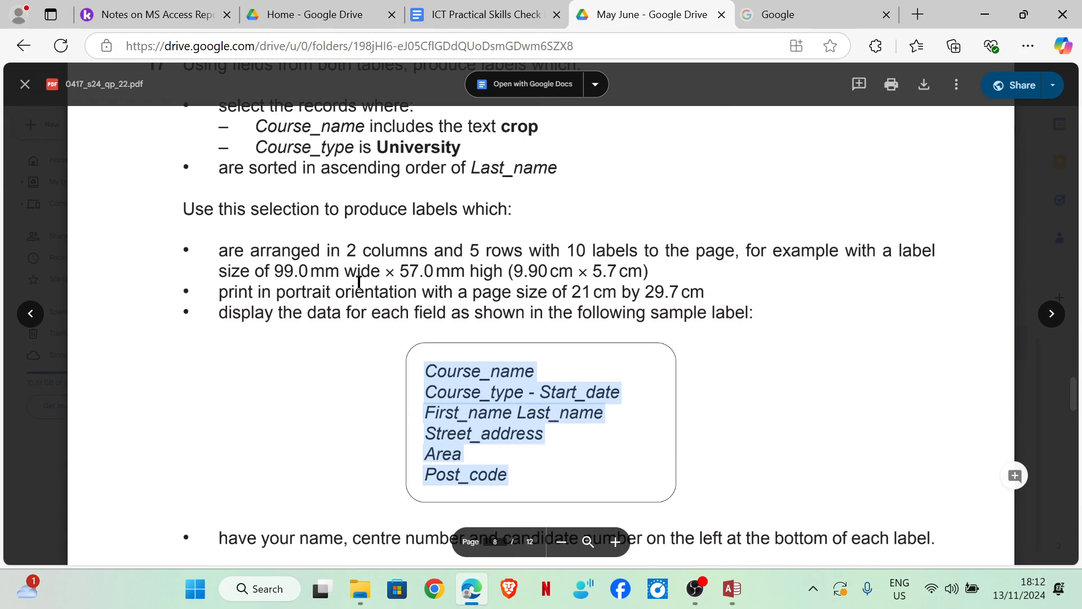
Switch to Database1 in Access and close all open objects
mouse_move(732, 589)
left_click(667, 500)
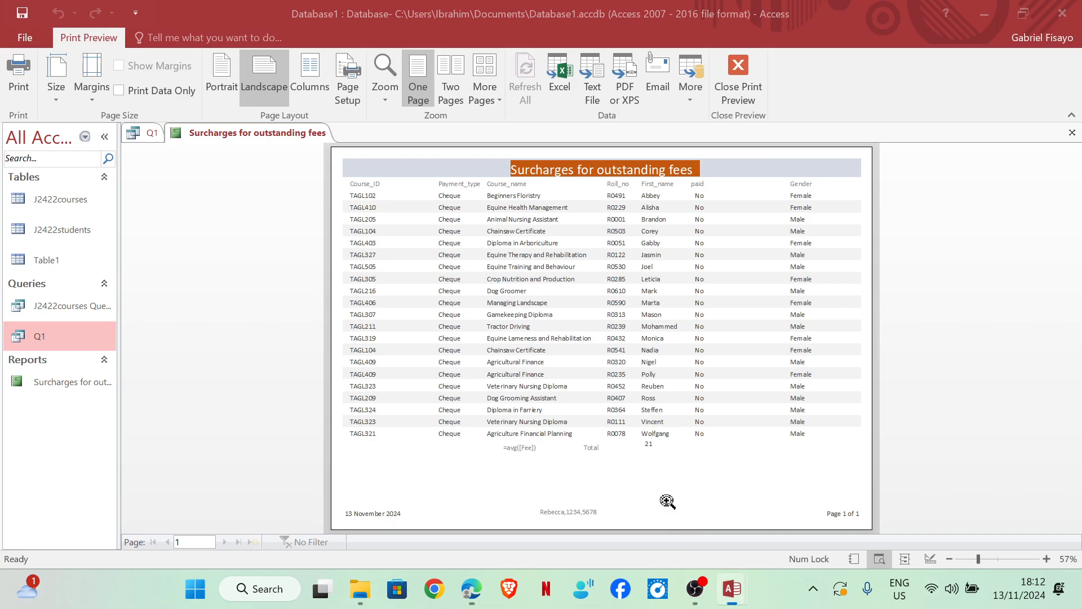
right_click(212, 139)
left_click(255, 189)
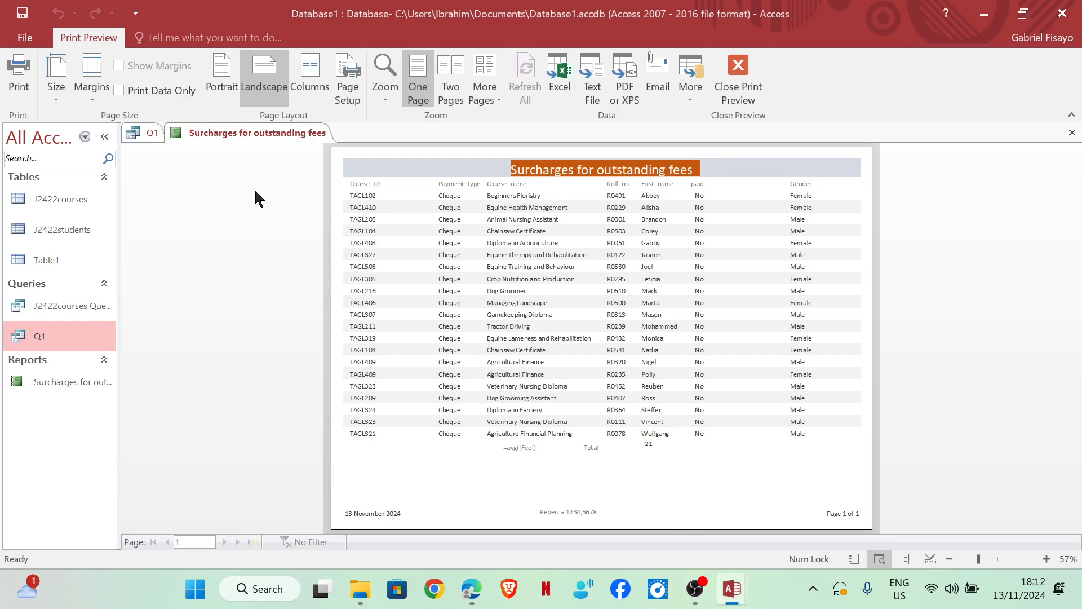
left_click(484, 339)
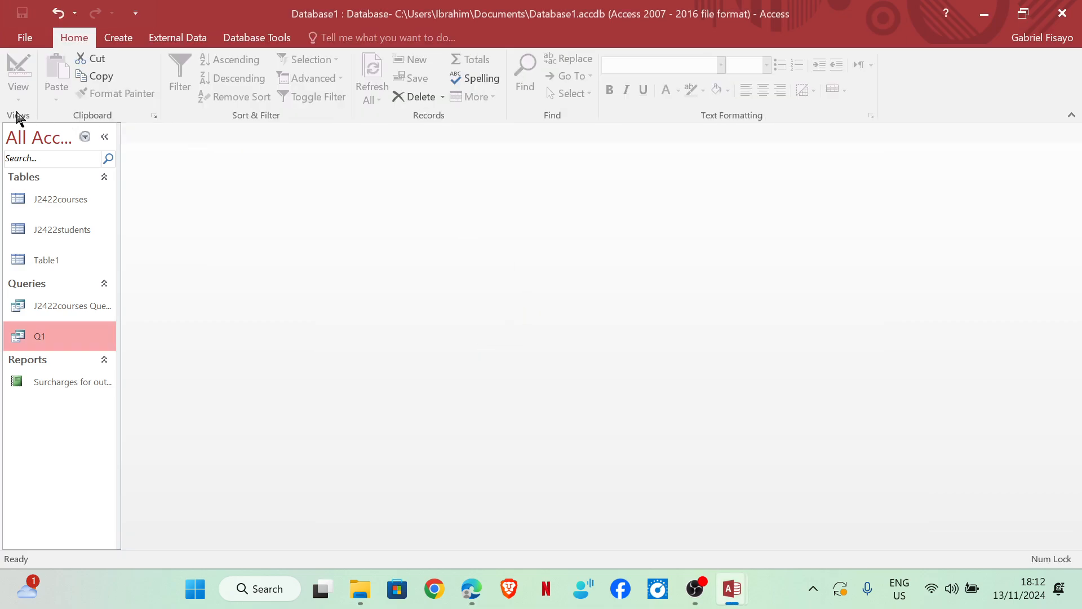
Start a new query with the Simple Query Wizard, using the J2422courses table as the field source
left_click(119, 39)
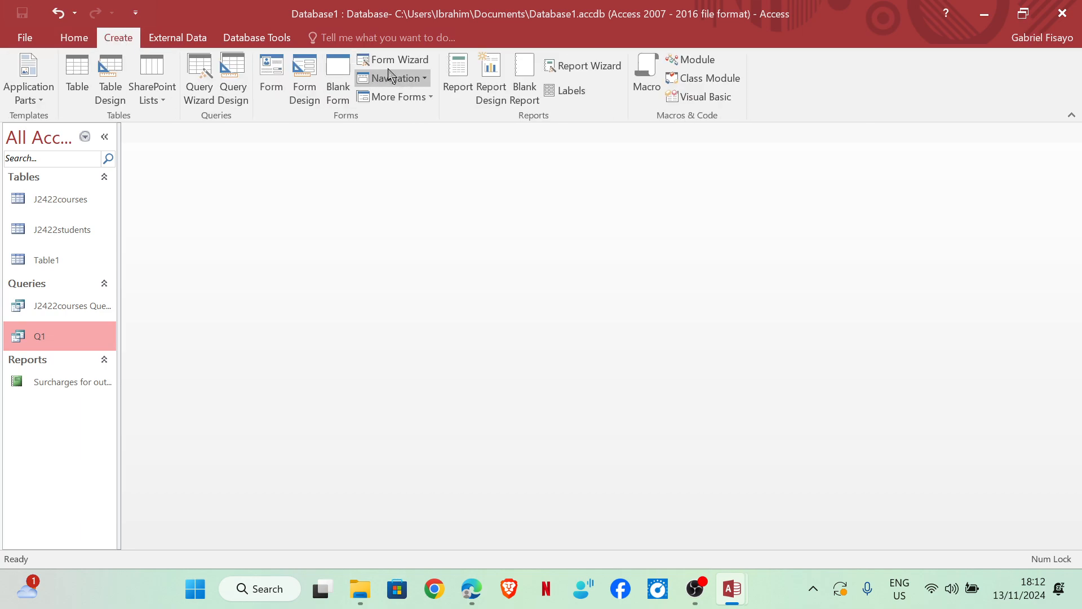
left_click(199, 93)
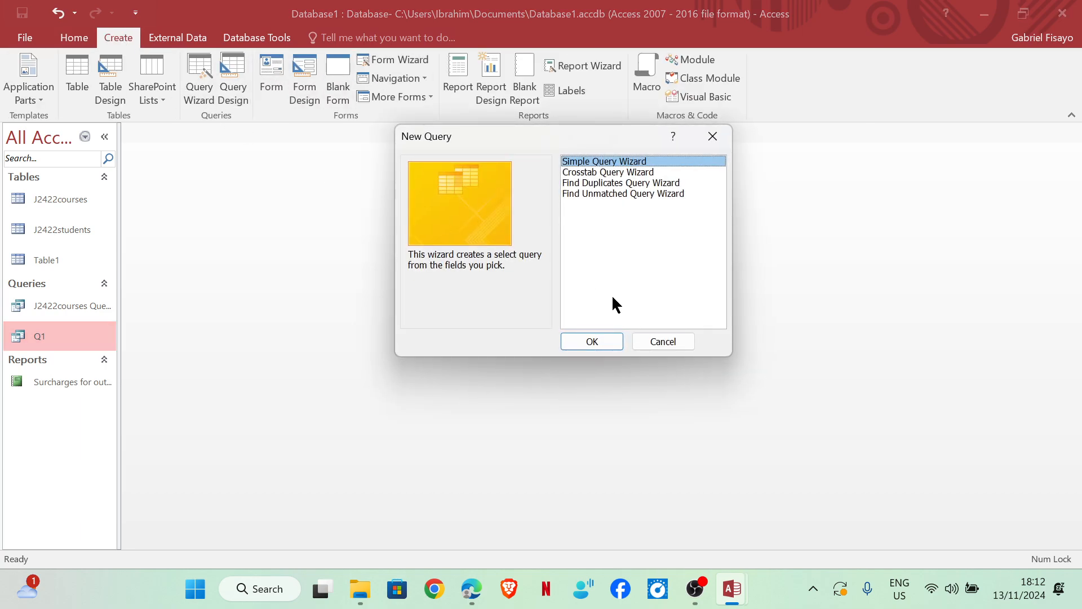
left_click(569, 339)
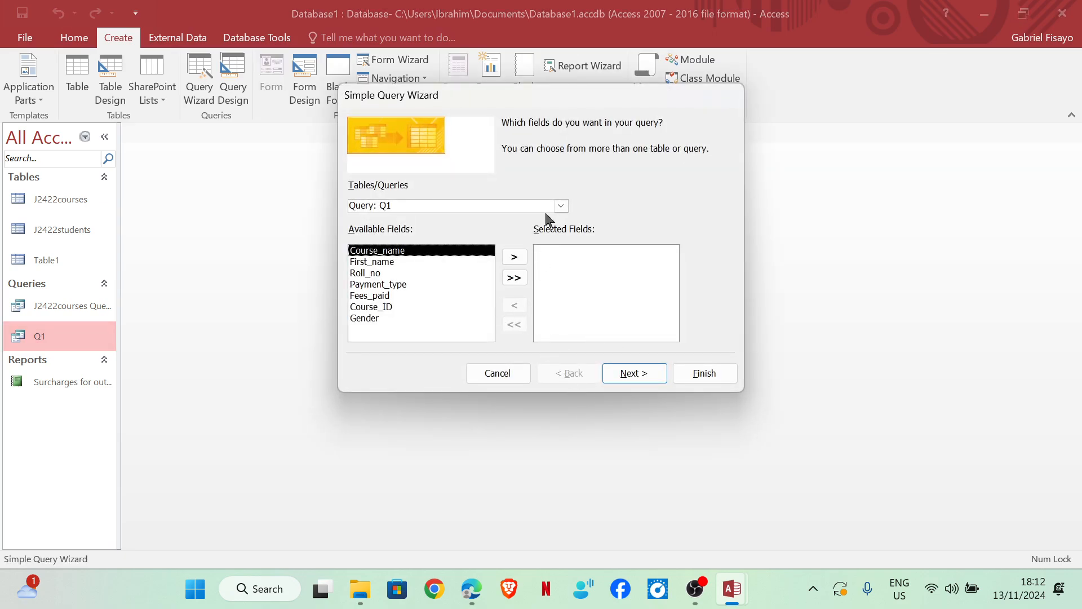
left_click(560, 206)
left_click(476, 221)
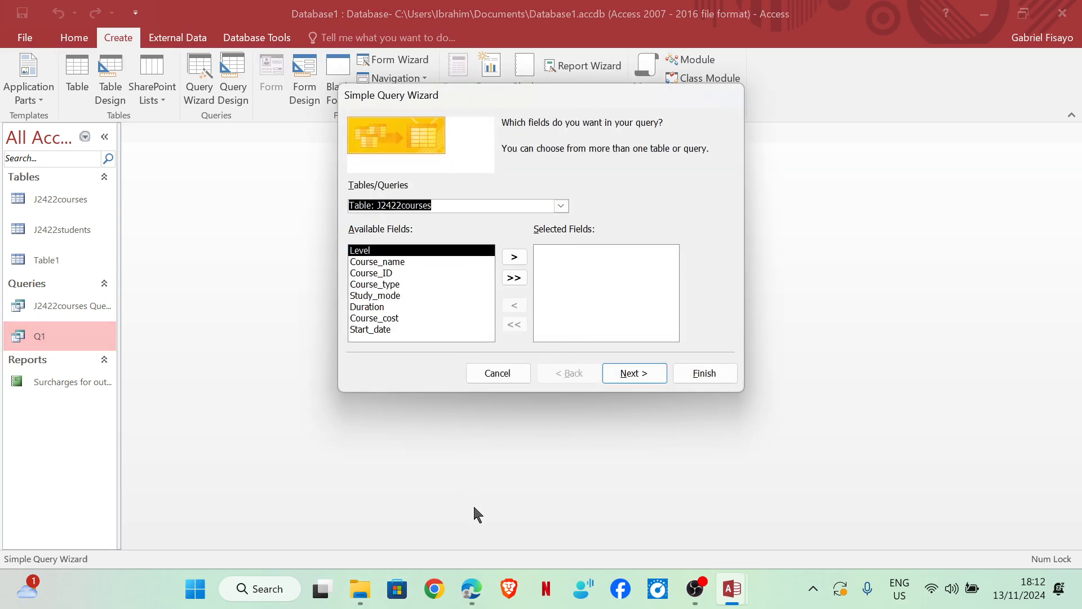
Check the sample label's fields in the exam paper and return to the query wizard in Database1
mouse_move(477, 592)
left_click(476, 519)
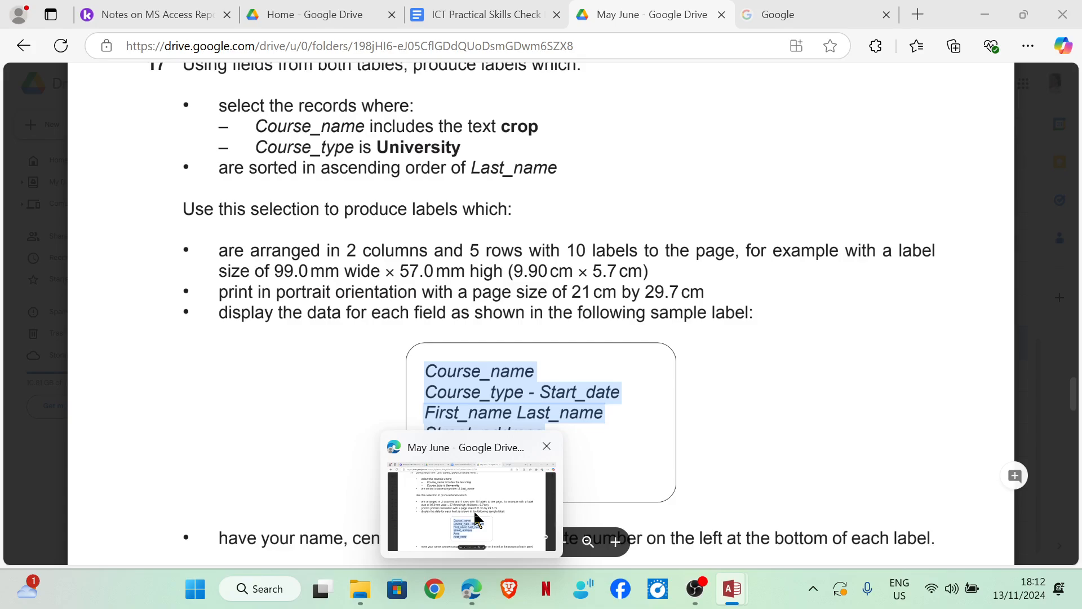
scroll(509, 297, "down", 2)
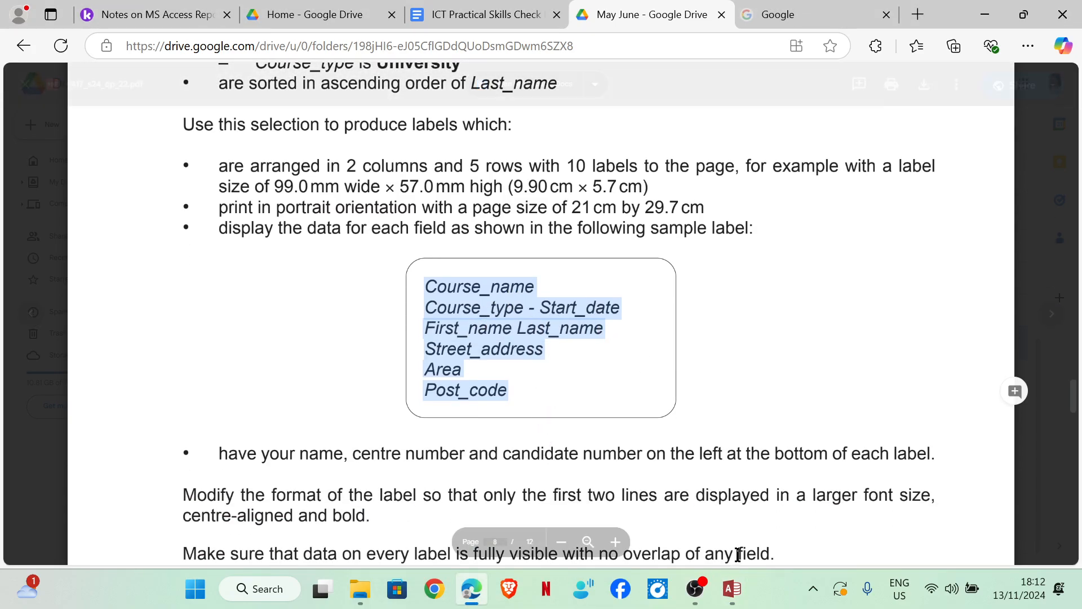
mouse_move(740, 592)
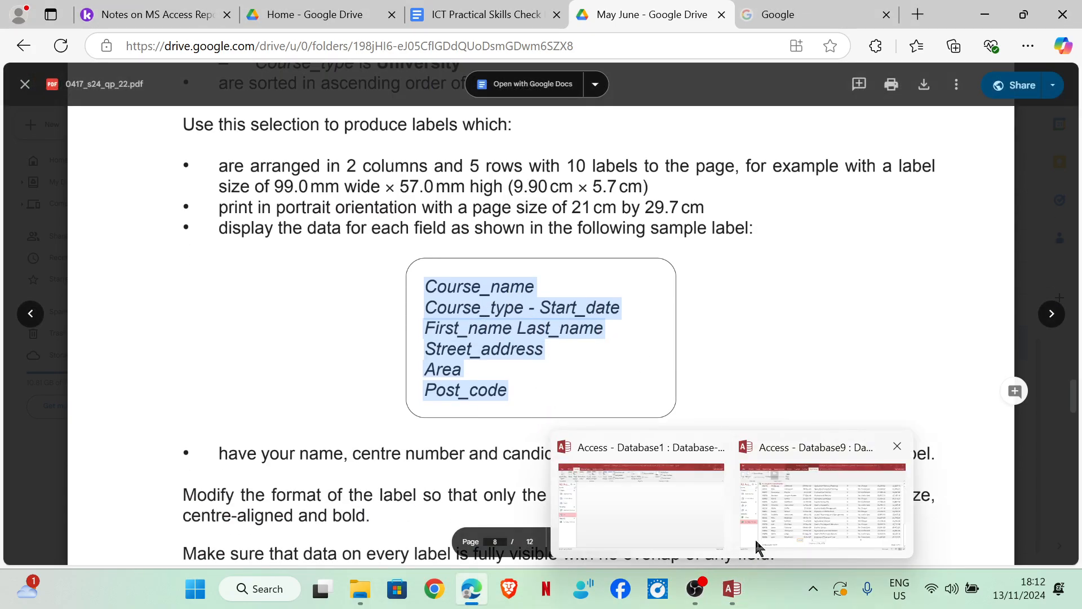
left_click(661, 513)
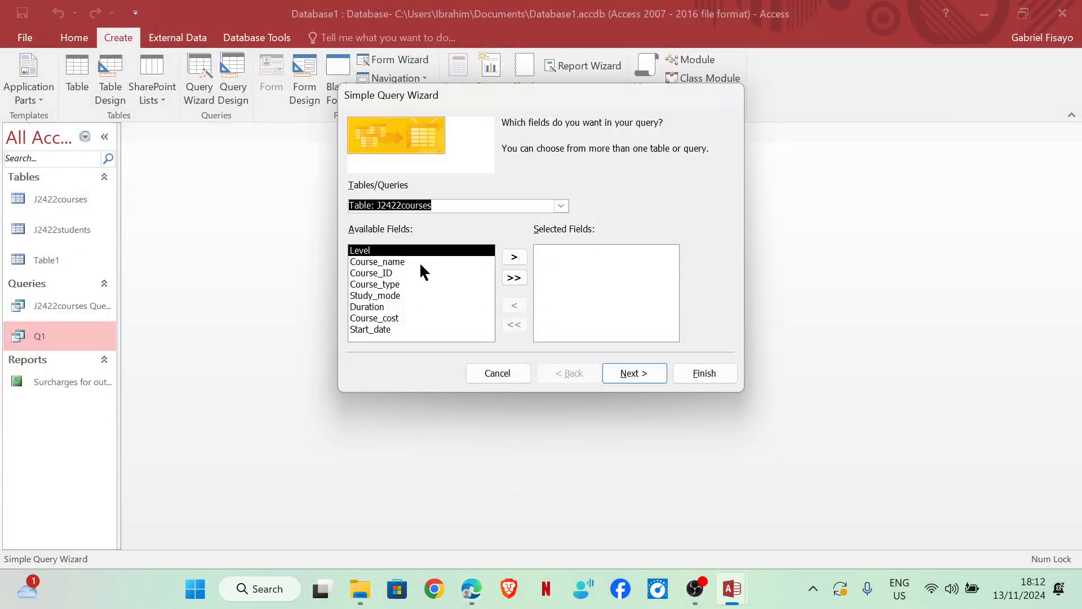
Add Course_name, Course_type and Start_date from the J2422courses table to the query's selected fields
left_click(419, 262)
left_click(512, 257)
left_click(411, 272)
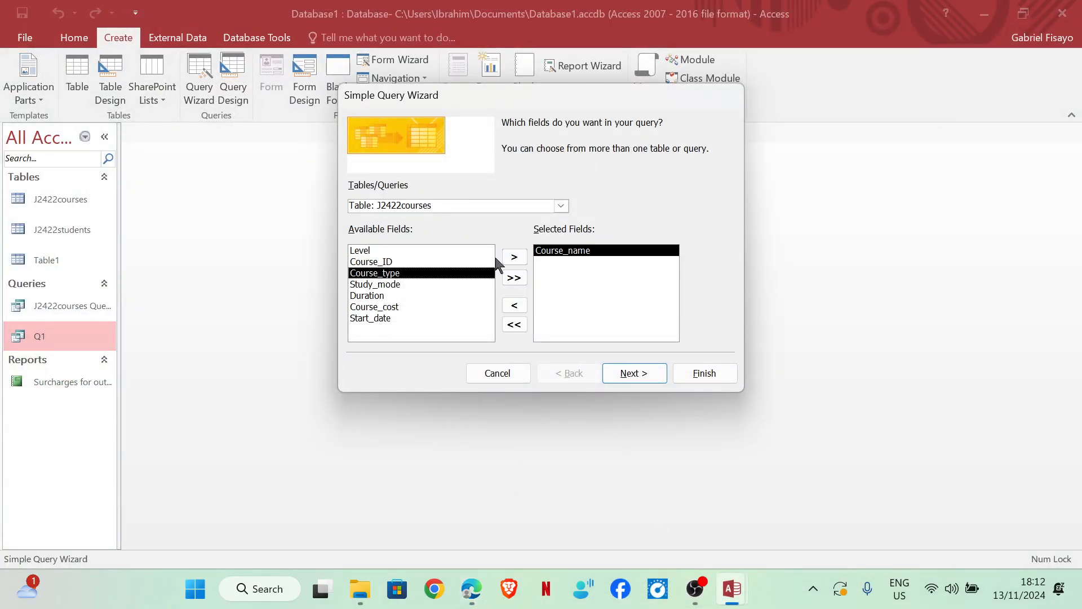
left_click(513, 257)
left_click(415, 307)
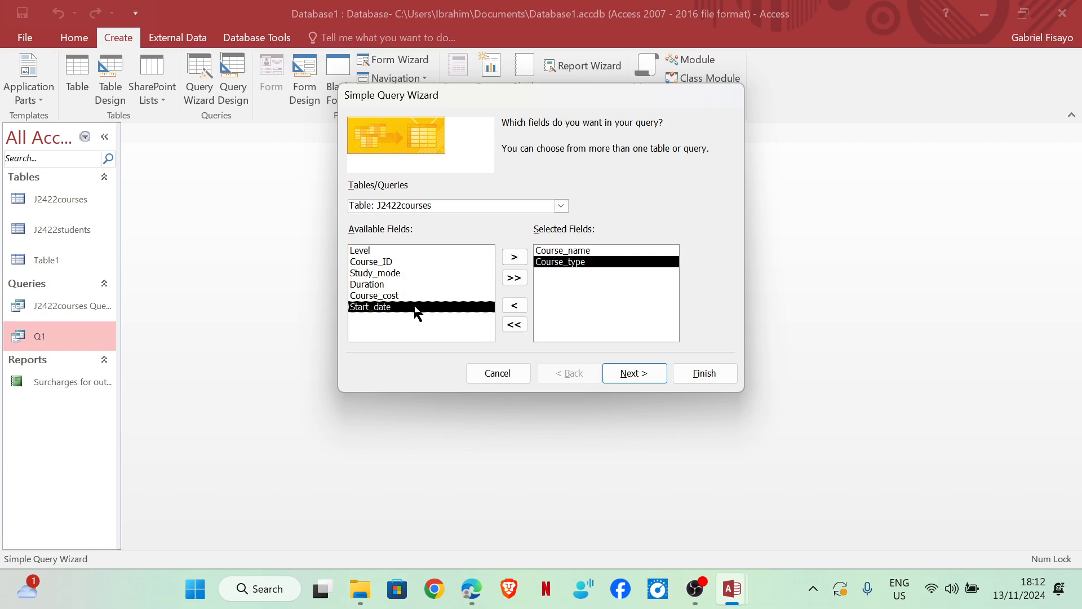
left_click(514, 257)
Switch the field source to the J2422students table and add First_name and Last_name to the query's selected fields
mouse_move(467, 584)
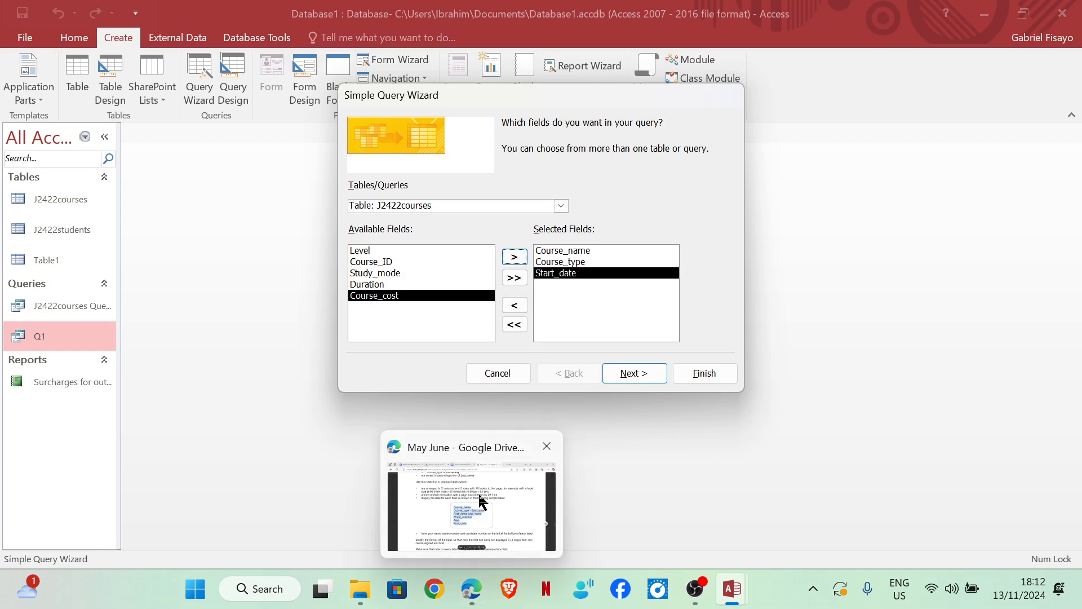
mouse_move(478, 496)
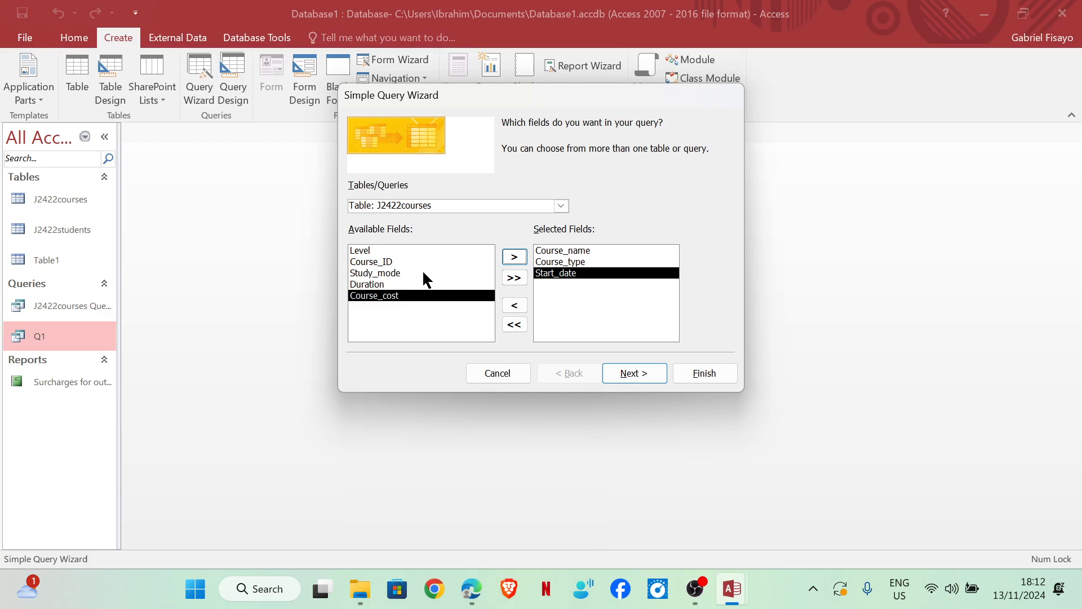
left_click(560, 205)
left_click(465, 231)
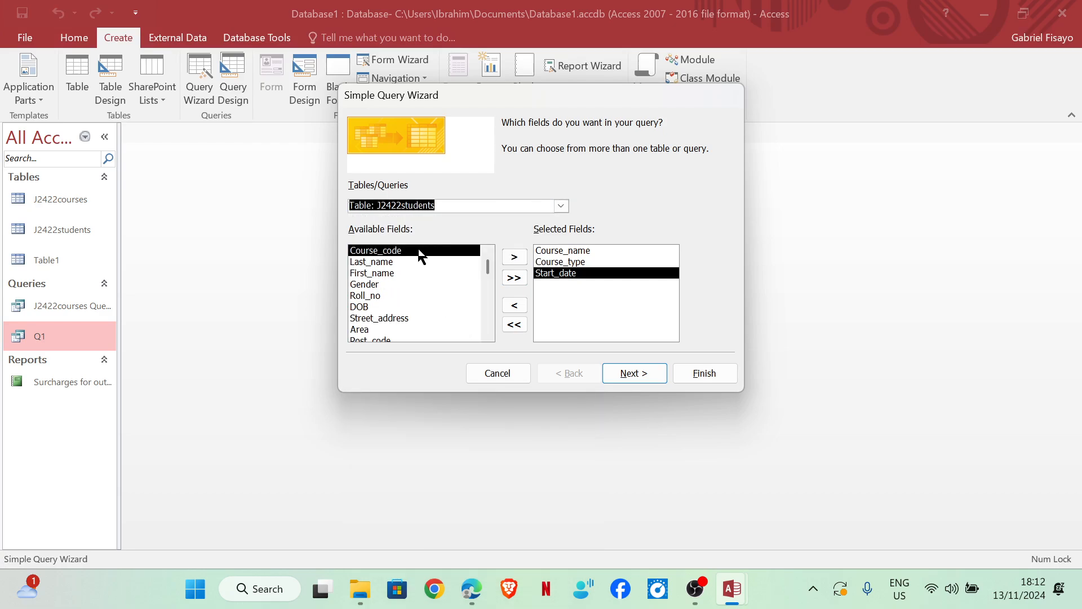
left_click(409, 263)
left_click(411, 274)
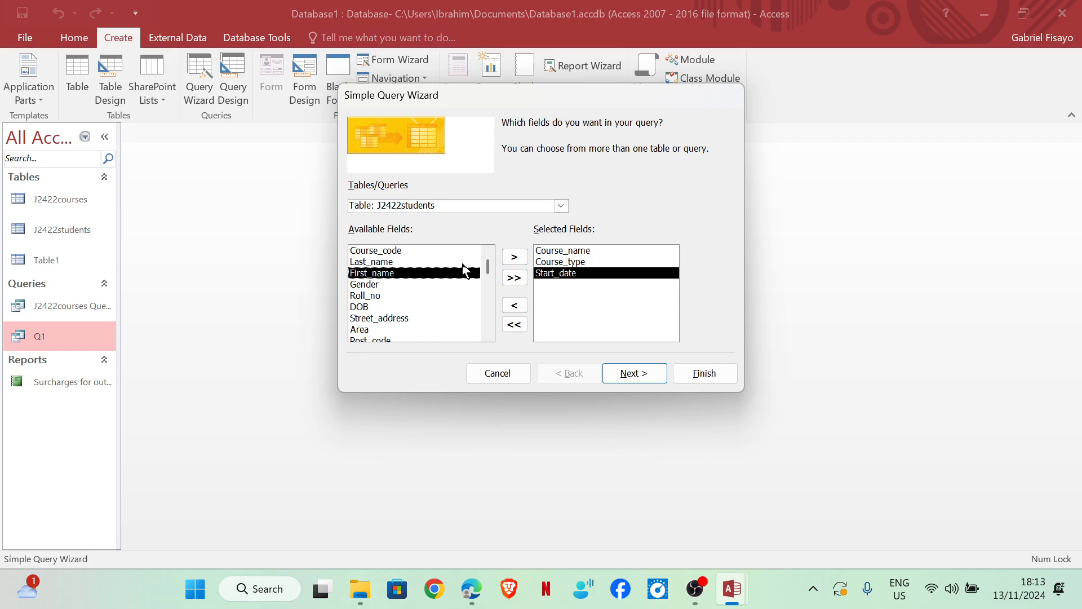
left_click(514, 257)
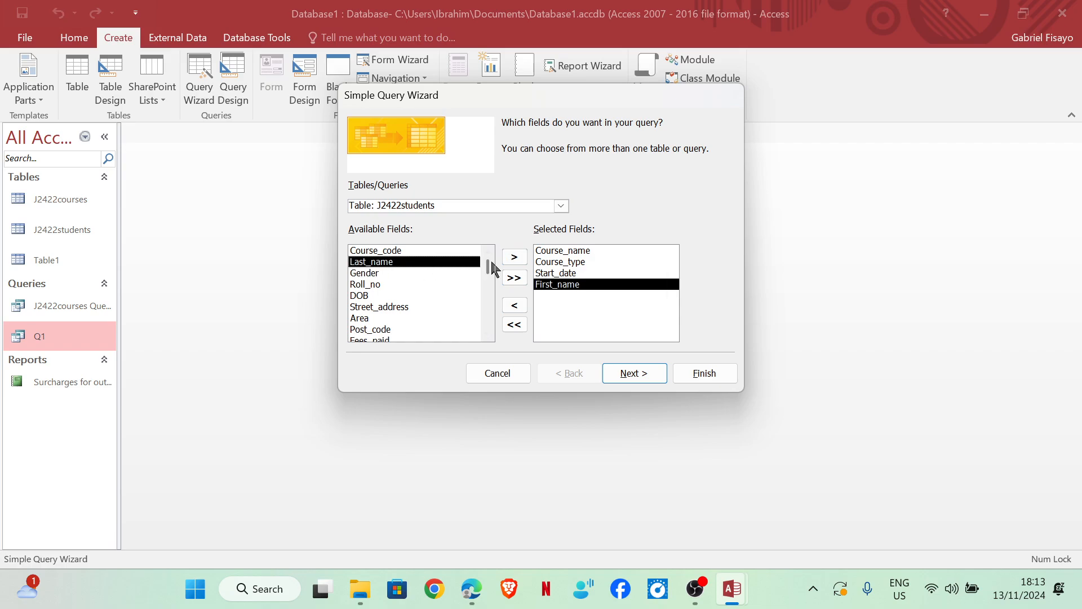
left_click(514, 257)
Add Street_address, Area and Post_code from the J2422students table to the query's selected fields
left_click(401, 297)
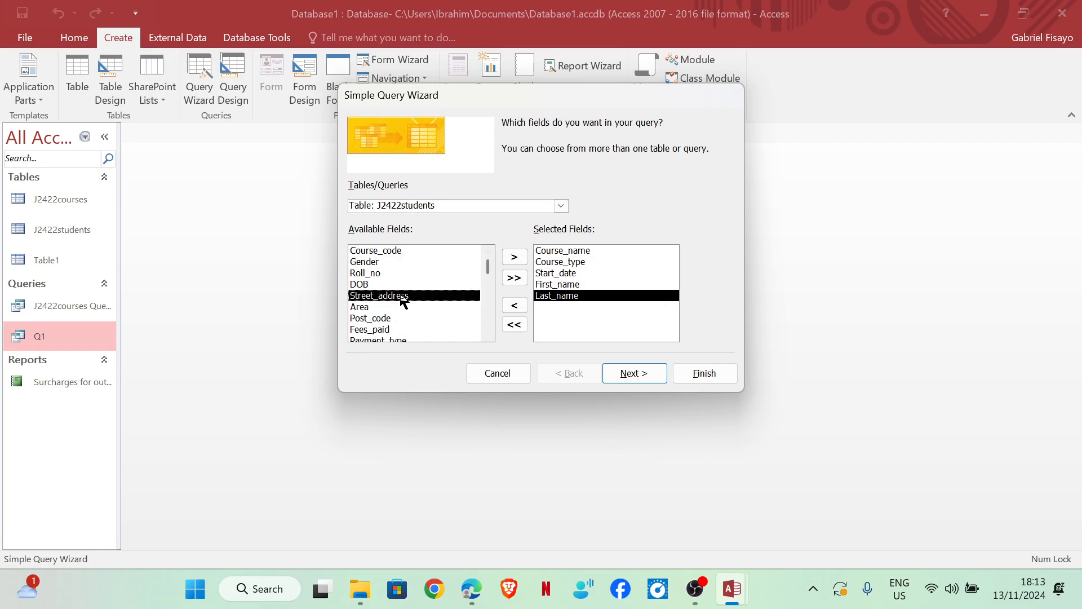
left_click(514, 257)
mouse_move(466, 593)
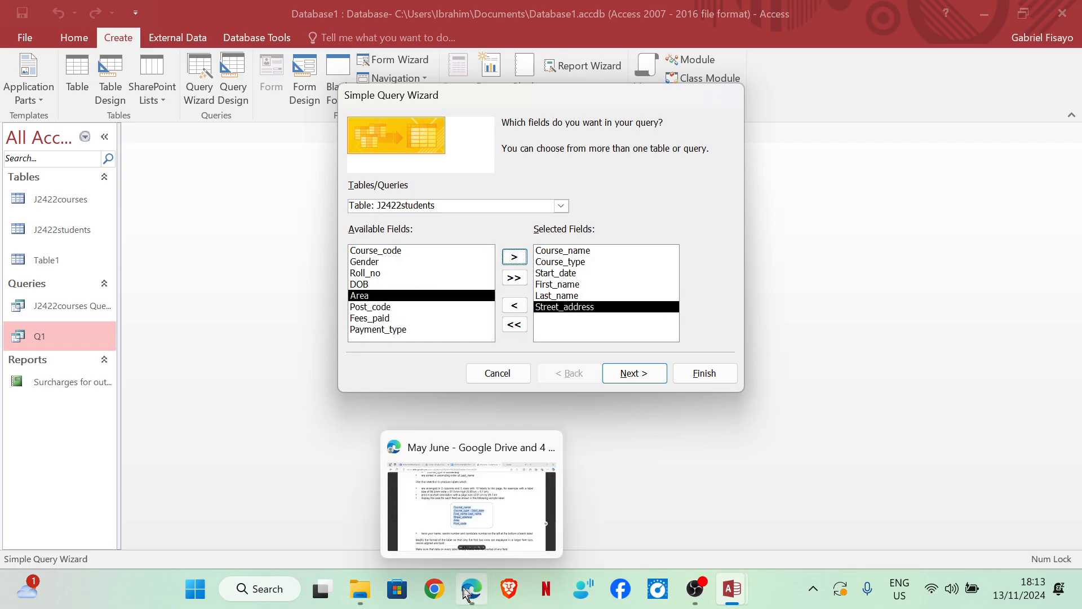
mouse_move(478, 516)
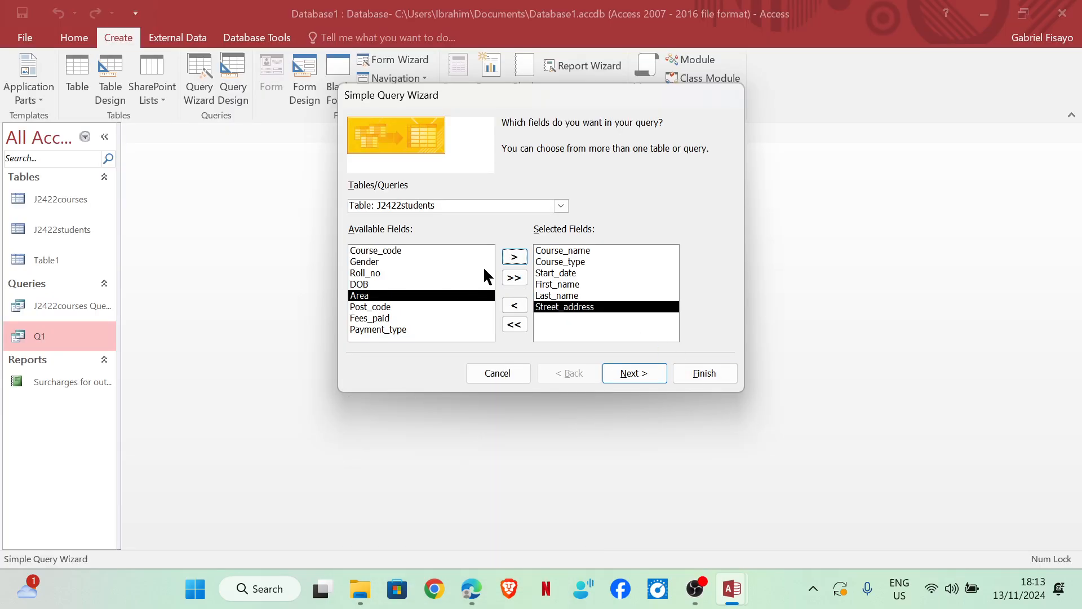
left_click(514, 258)
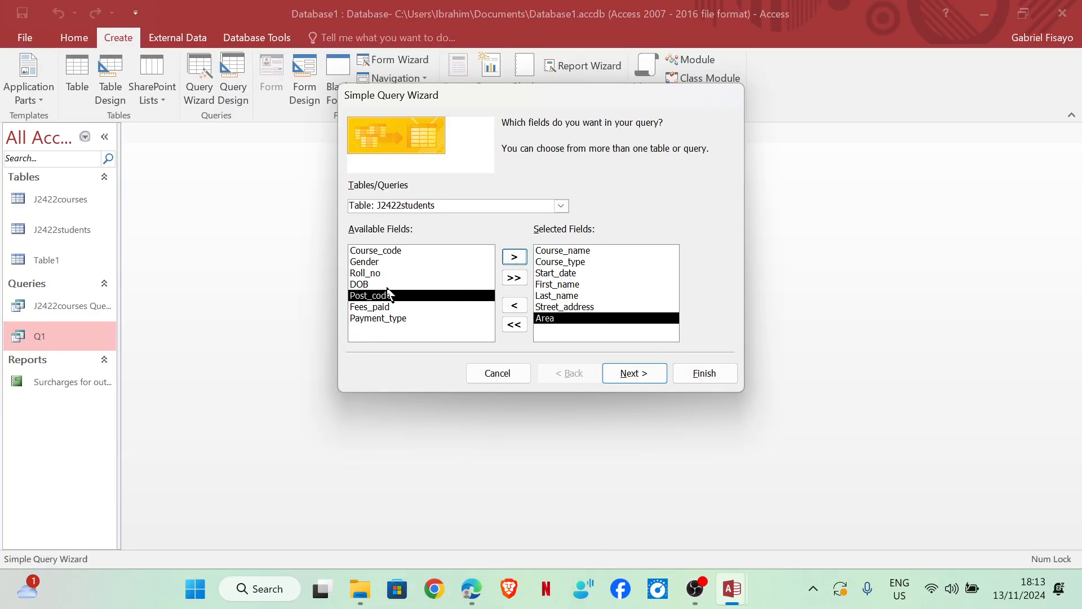
left_click(514, 257)
Finish the wizard as a detail query titled Q2 that opens to view its records
left_click(633, 373)
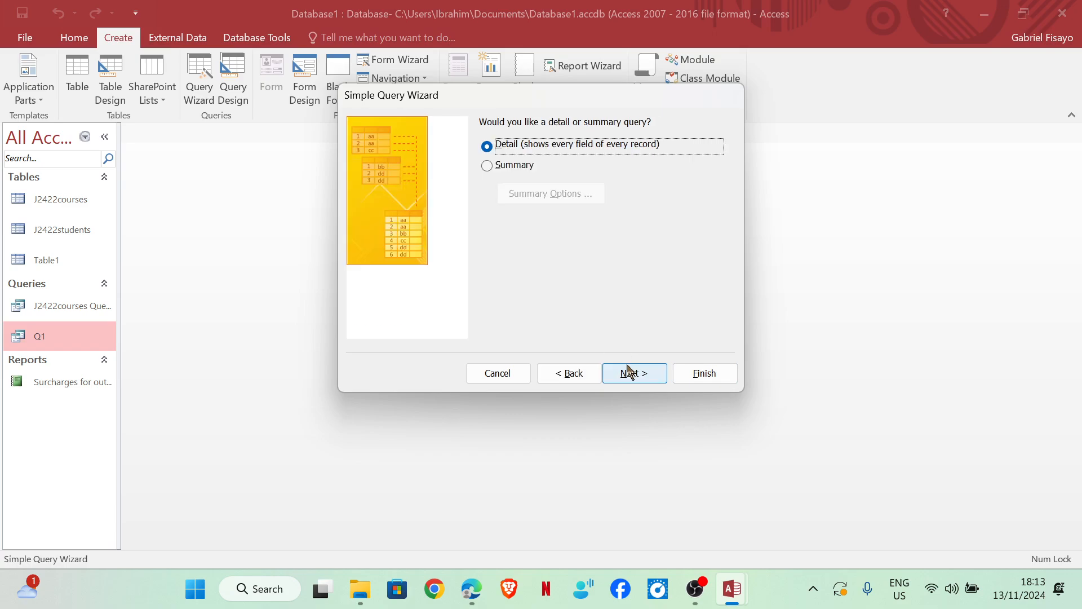
left_click(631, 375)
left_click_drag(572, 142, 468, 145)
type("Q2")
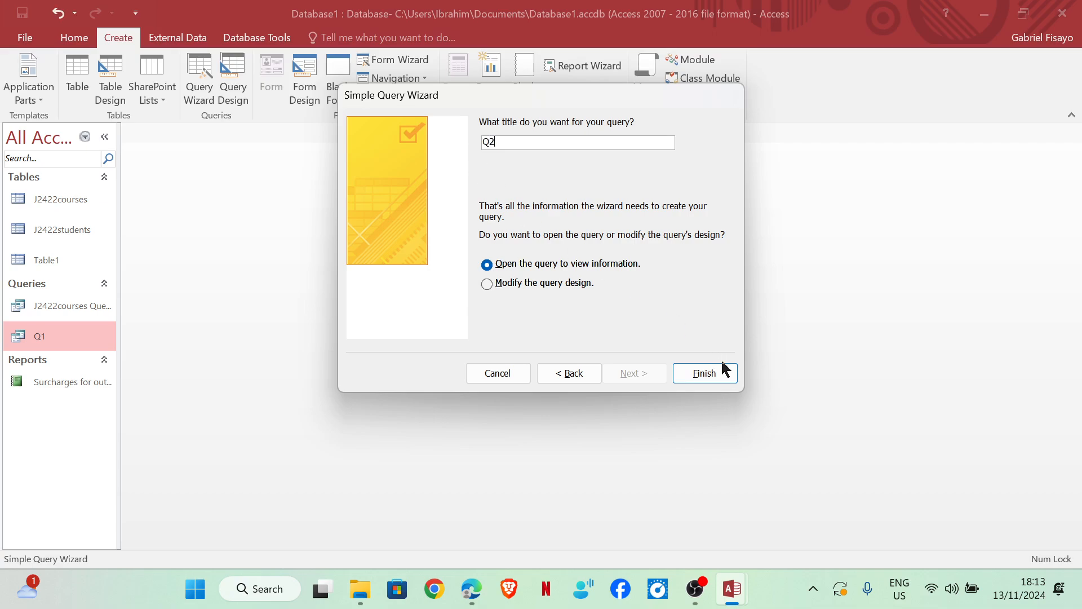
left_click(705, 373)
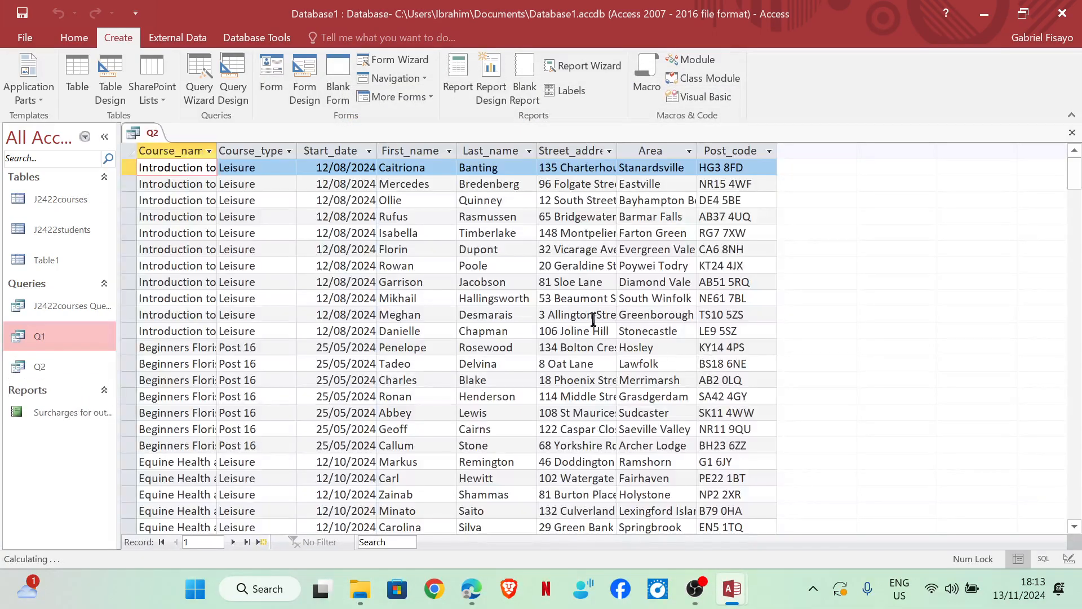
Switch to the exam paper in the browser and check question 17's record selection criteria for Course_name and Course_type
left_click(75, 38)
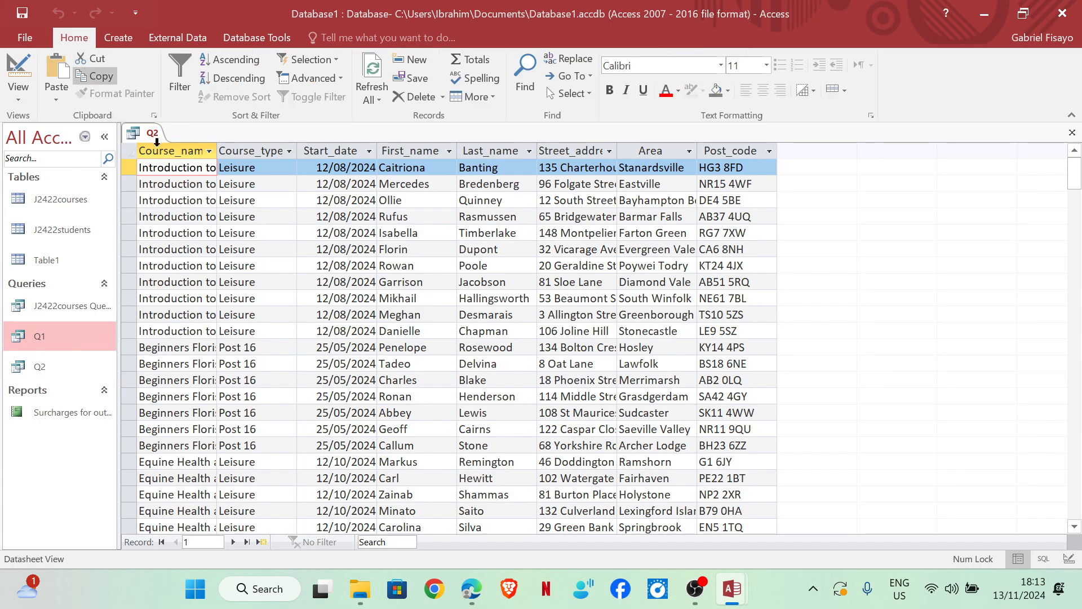
mouse_move(467, 597)
left_click(459, 502)
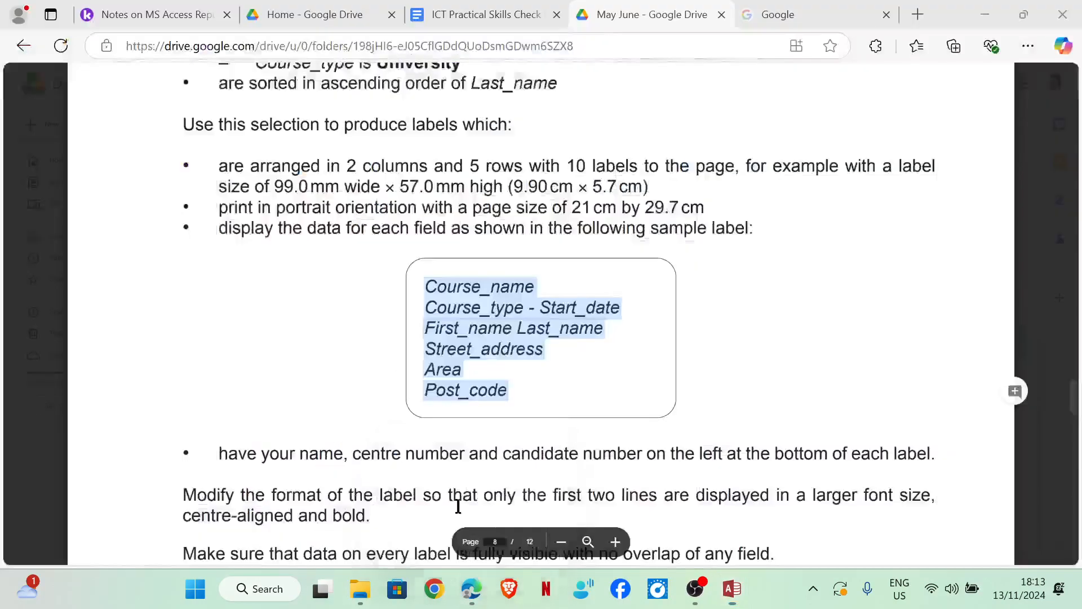
scroll(250, 187, "up", 3)
left_click_drag(260, 209, 463, 233)
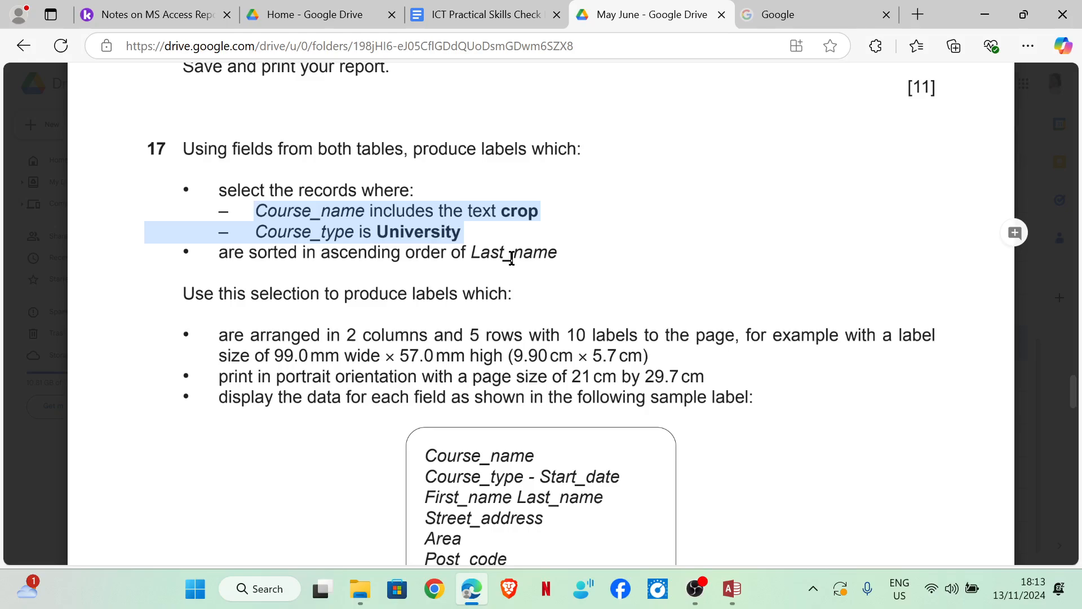